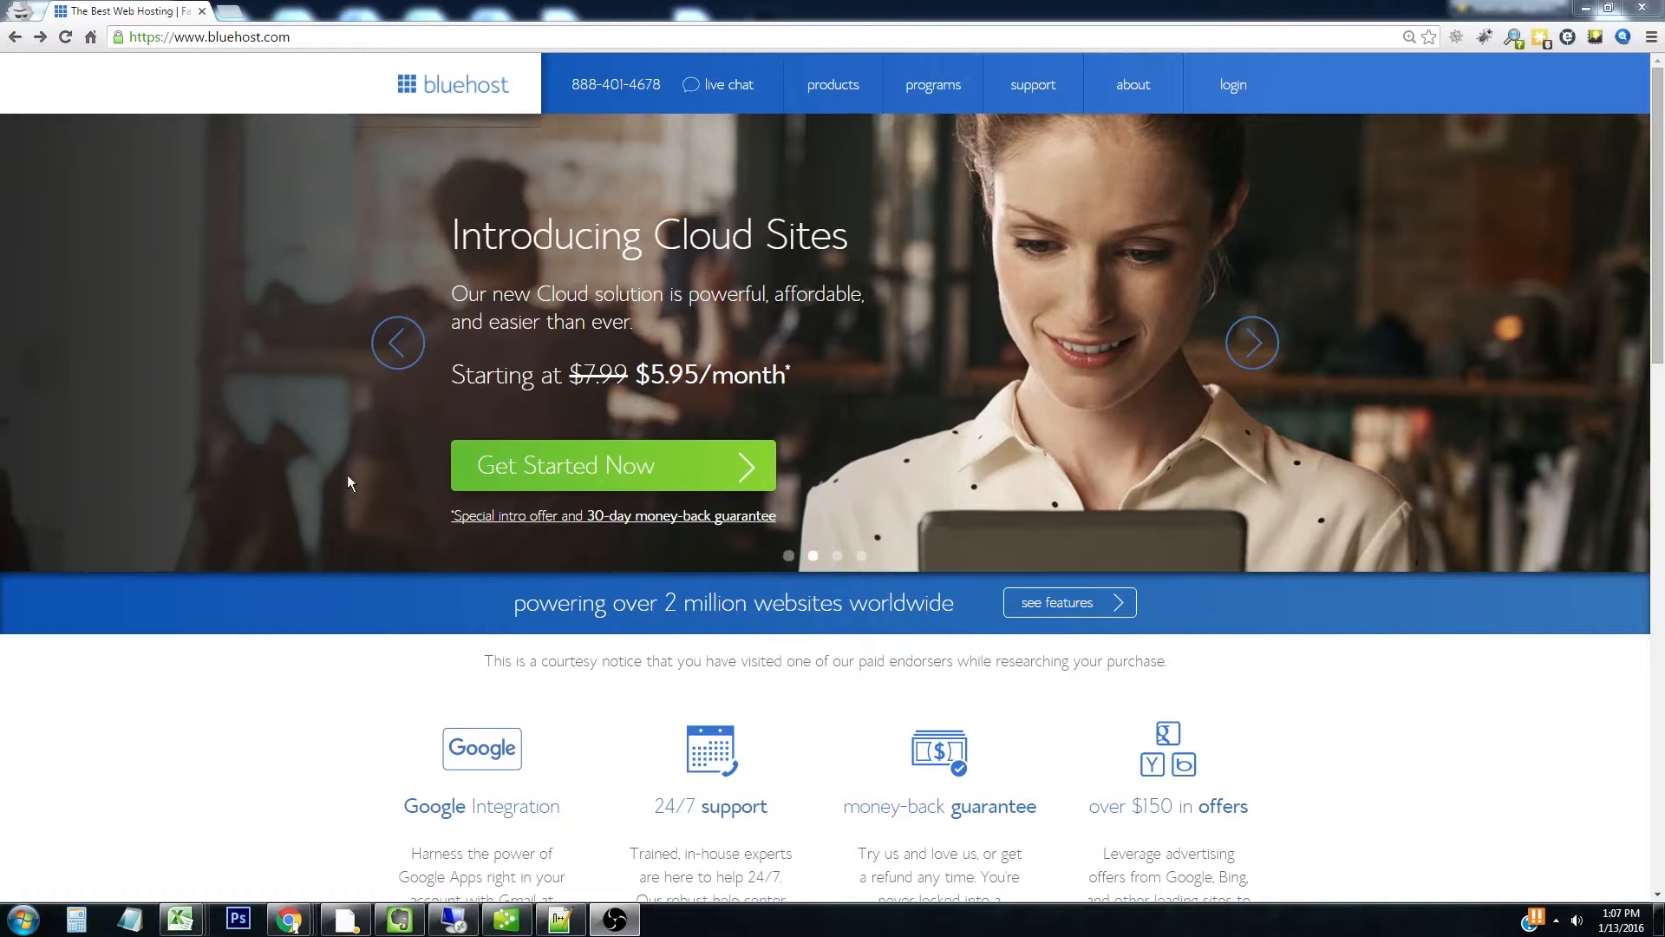
# Choose the Bluehost Starter cloud plan and claim westfieldbakery.com as the new free domain
pyautogui.click(681, 469)
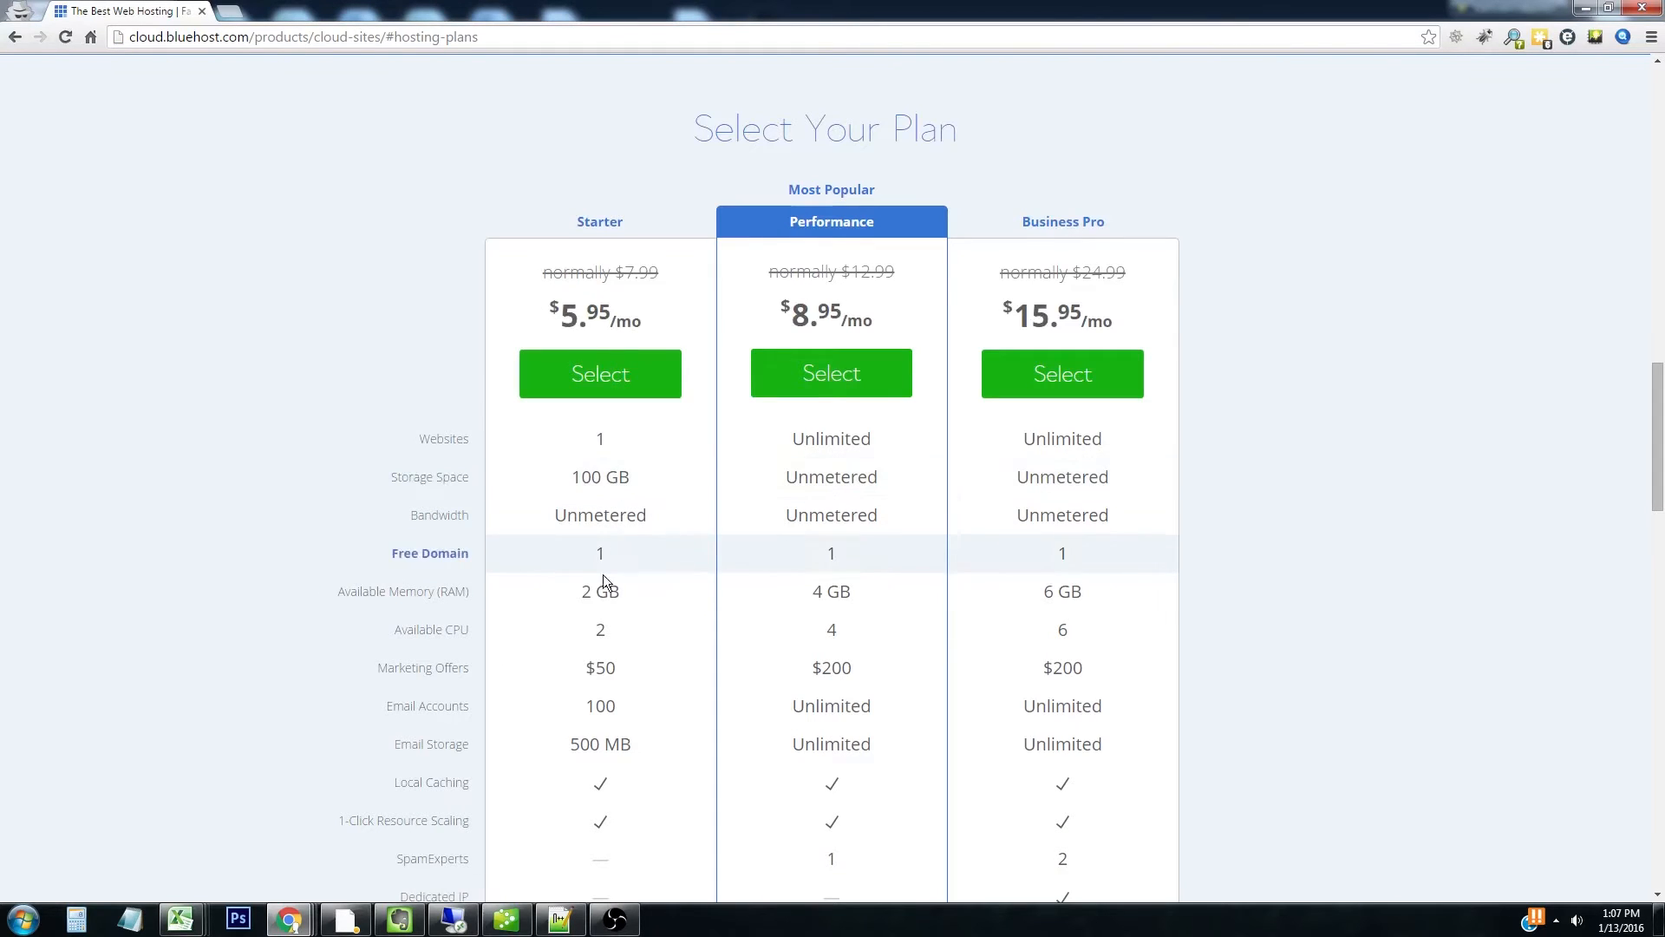
pyautogui.click(628, 375)
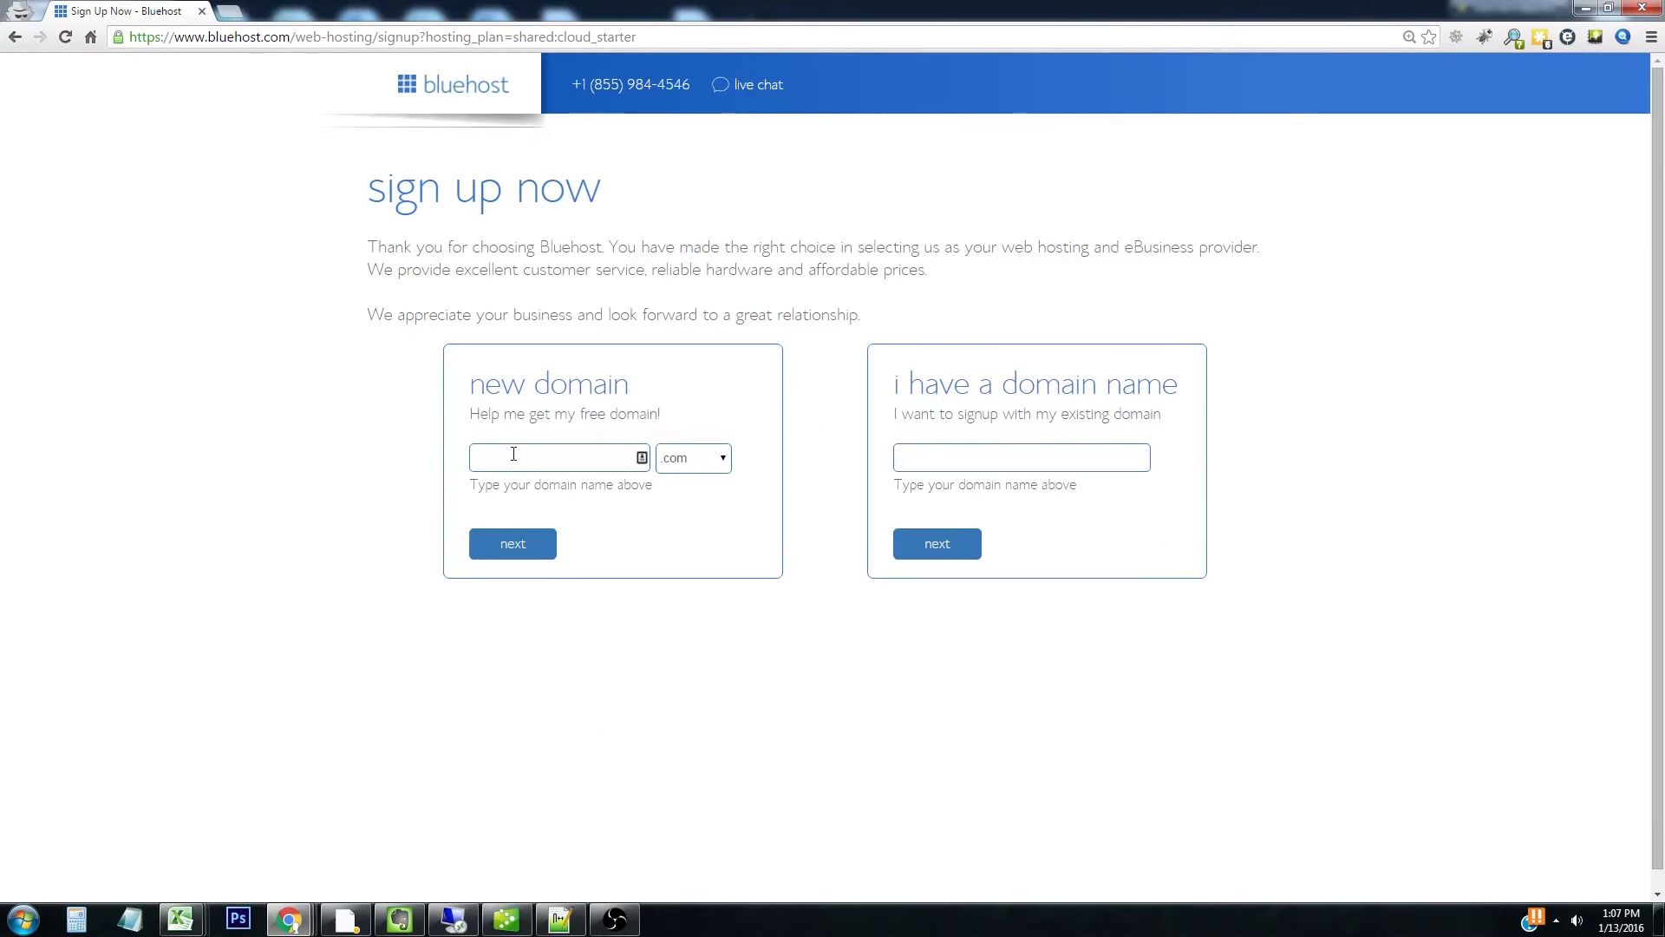
pyautogui.click(519, 458)
pyautogui.write('west')
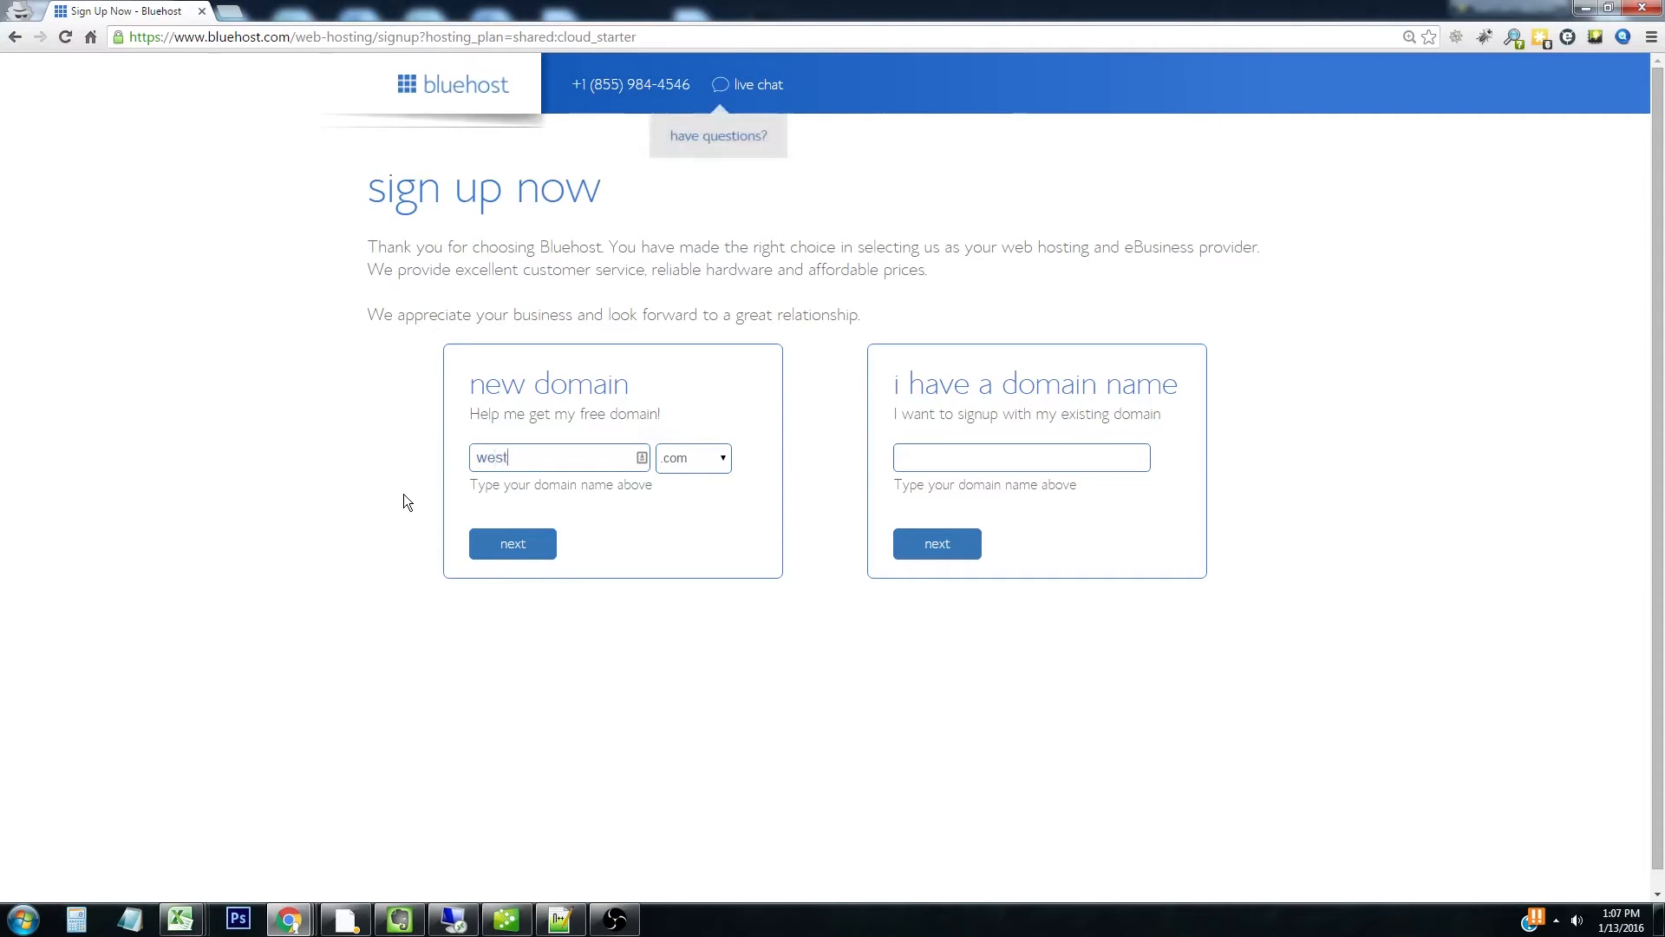
pyautogui.write('fieldbakery.com')
pyautogui.press('BackSpace')
pyautogui.press('BackSpace')
pyautogui.press('BackSpace')
pyautogui.press('BackSpace')
pyautogui.click(494, 543)
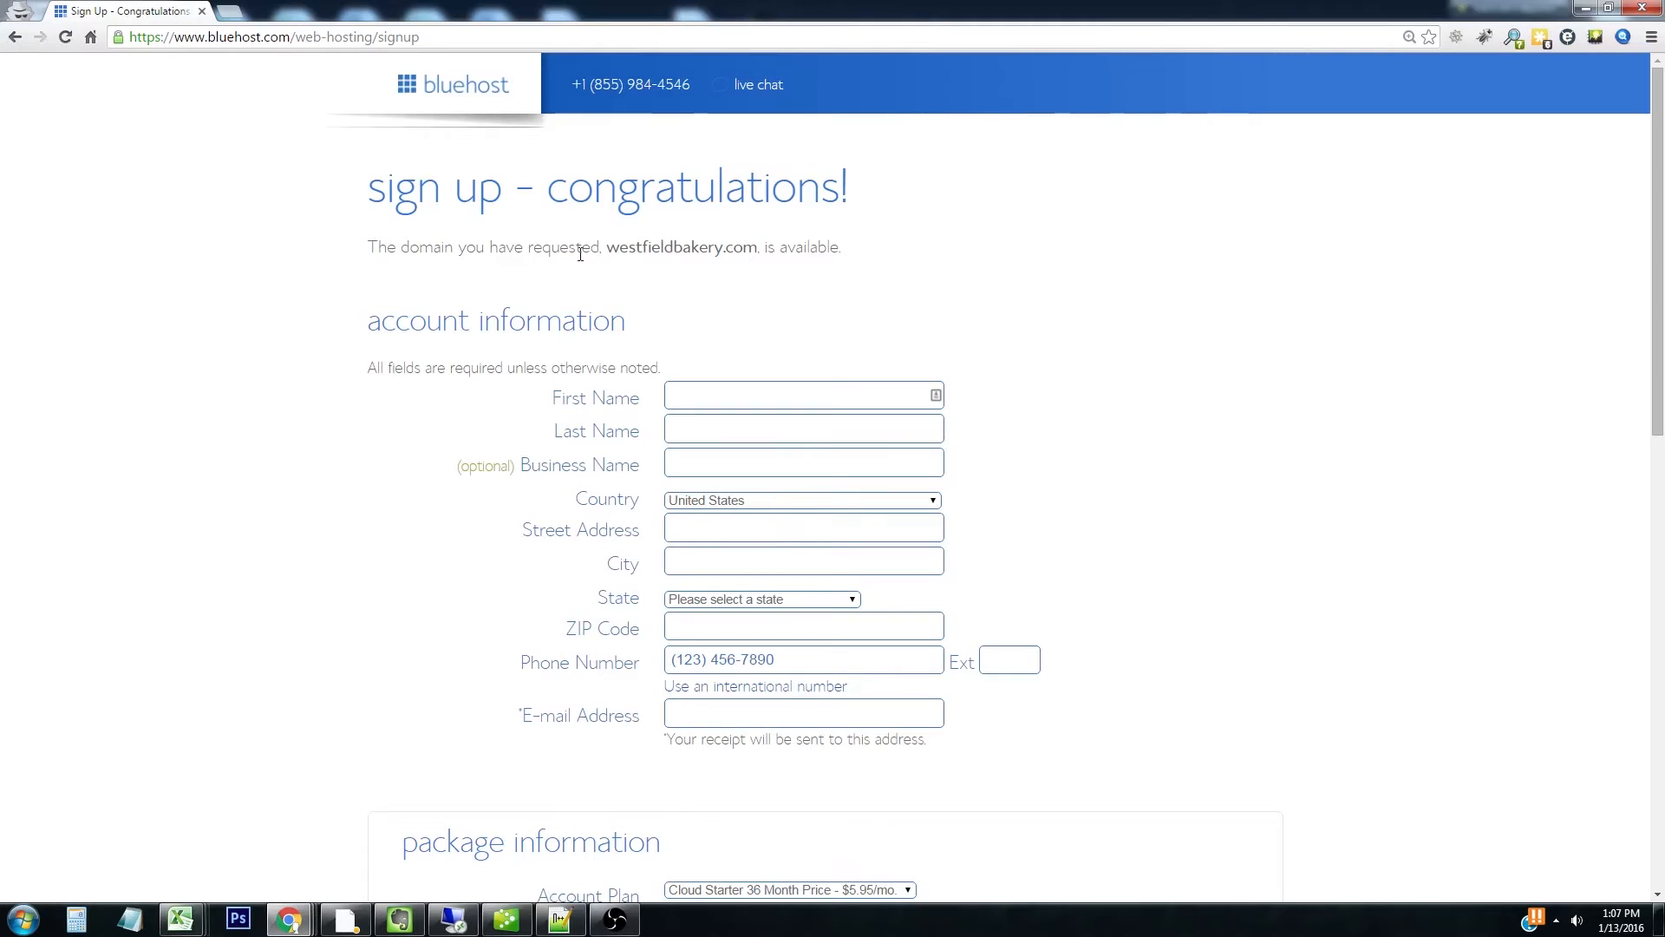
# Fill in the account holder's first name and account information
pyautogui.click(689, 395)
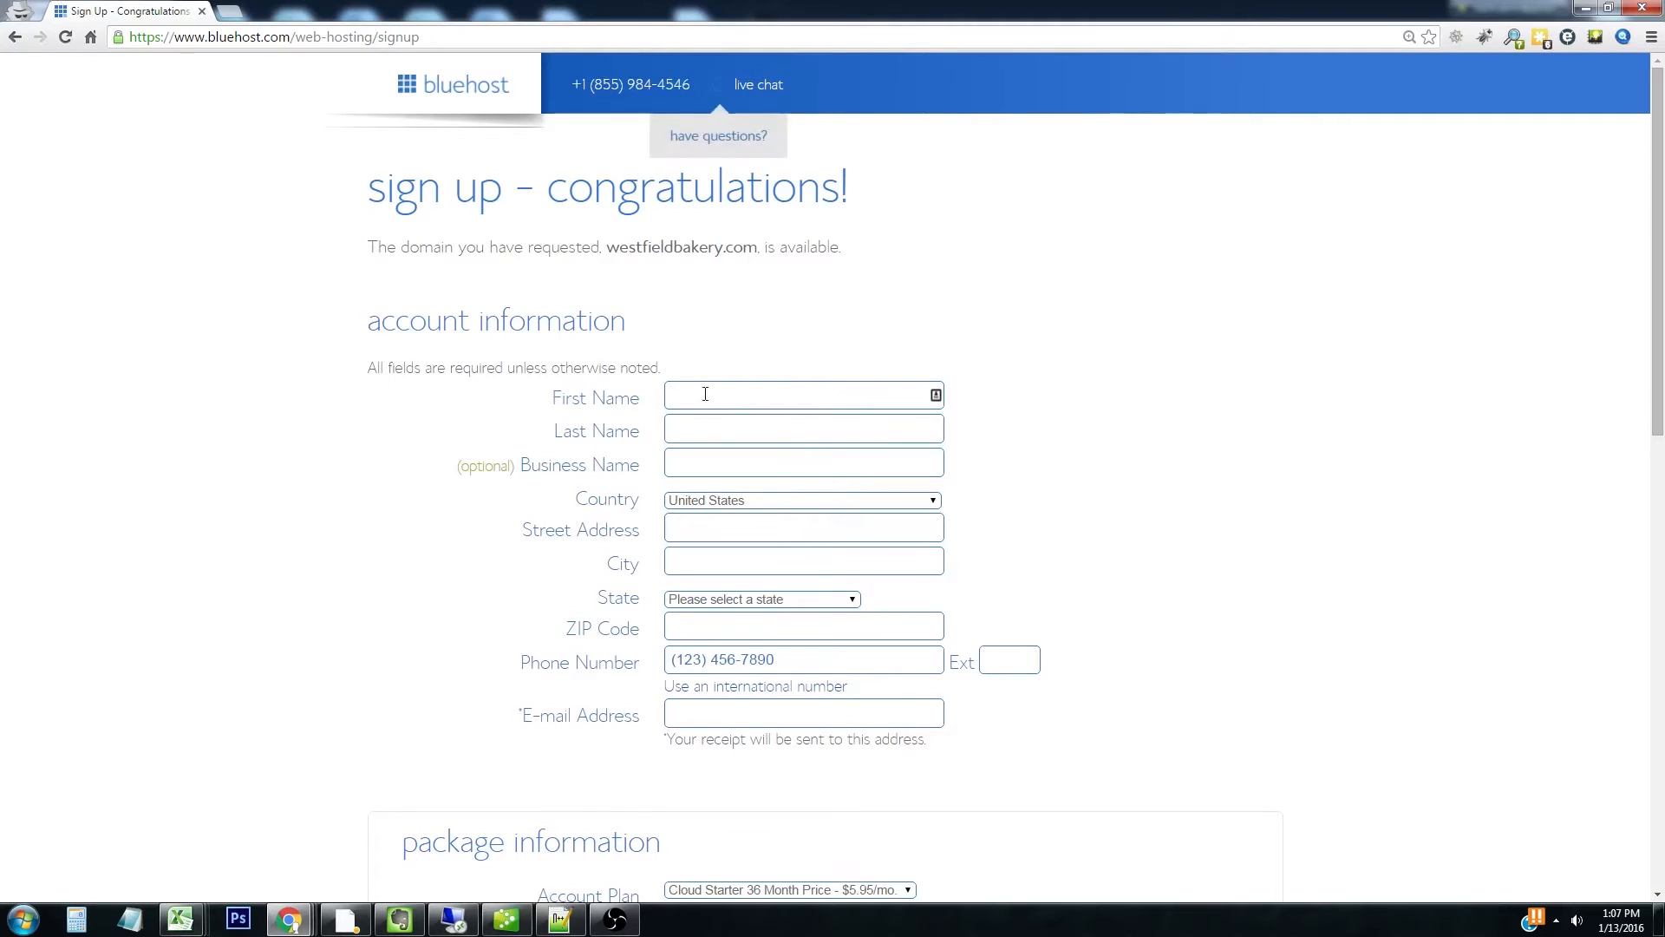
pyautogui.write('Mat')
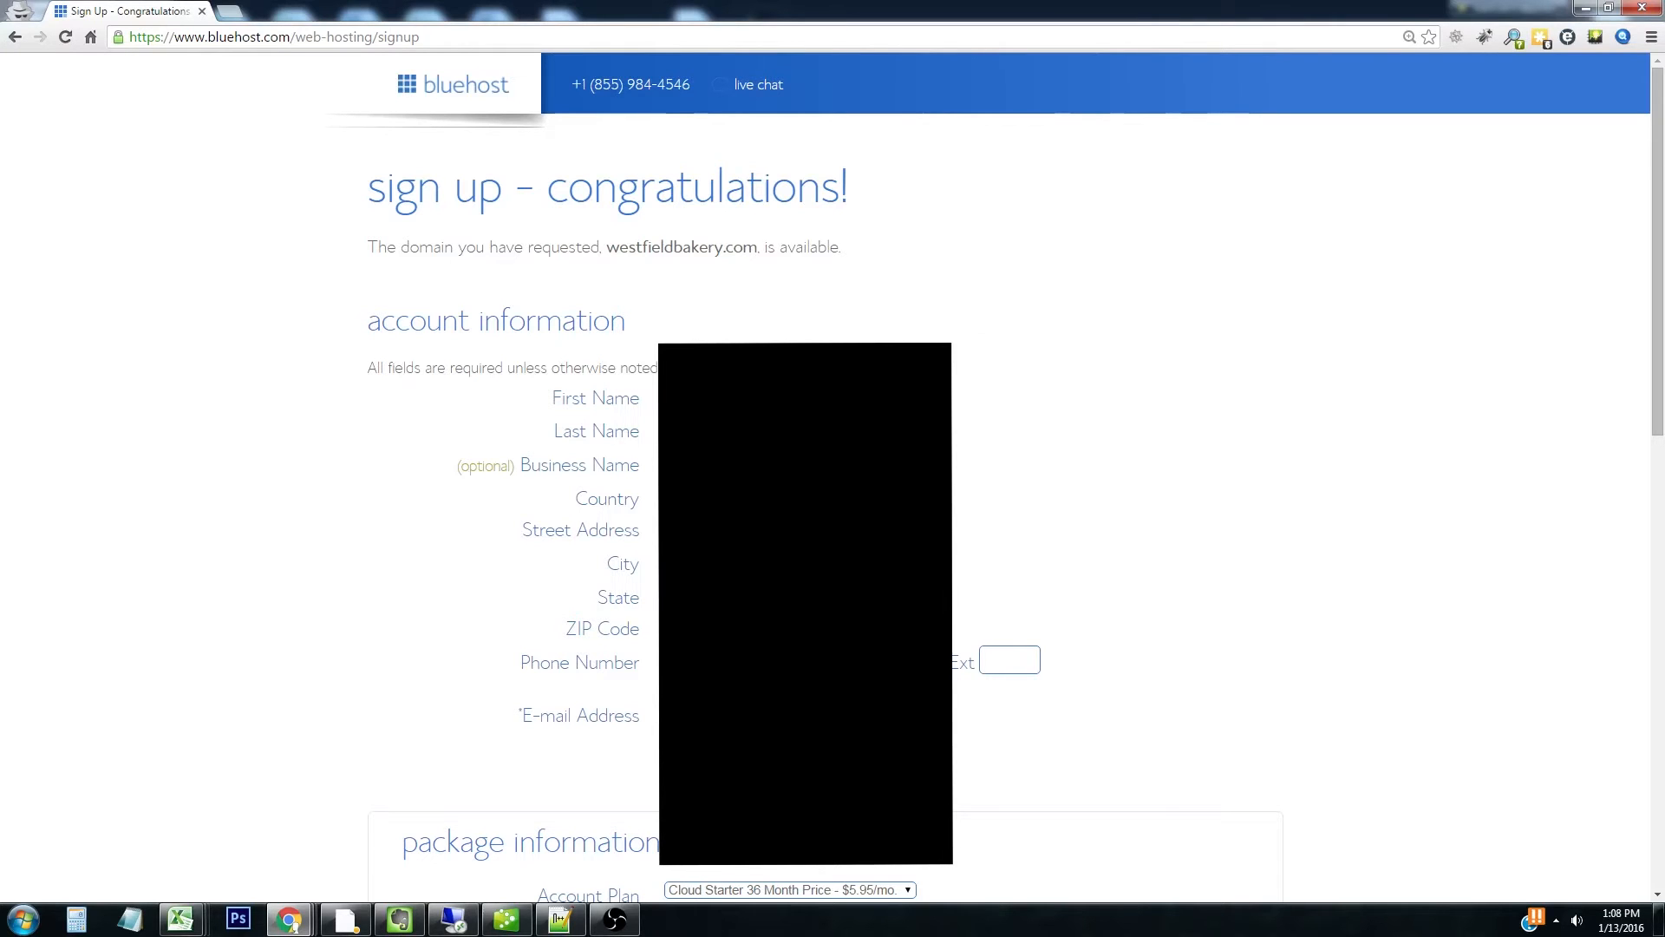
pyautogui.scroll(-6, 846, 609)
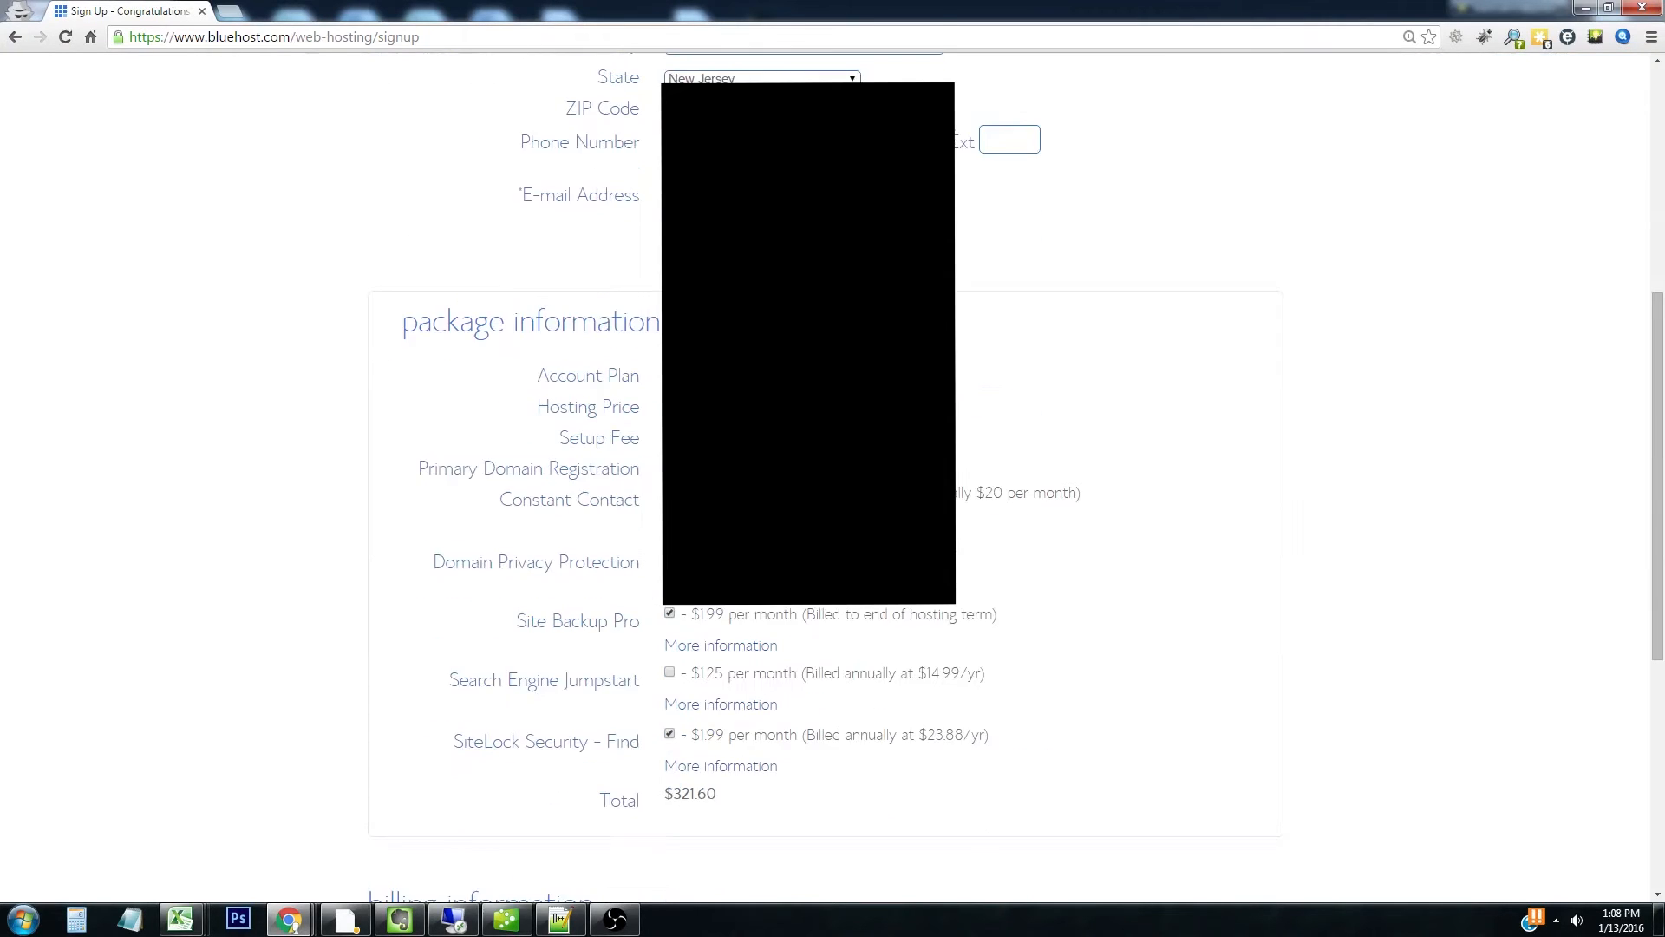
# Switch to the 12-month plan, drop Site Backup Pro and SiteLock, and submit the order
pyautogui.click(760, 373)
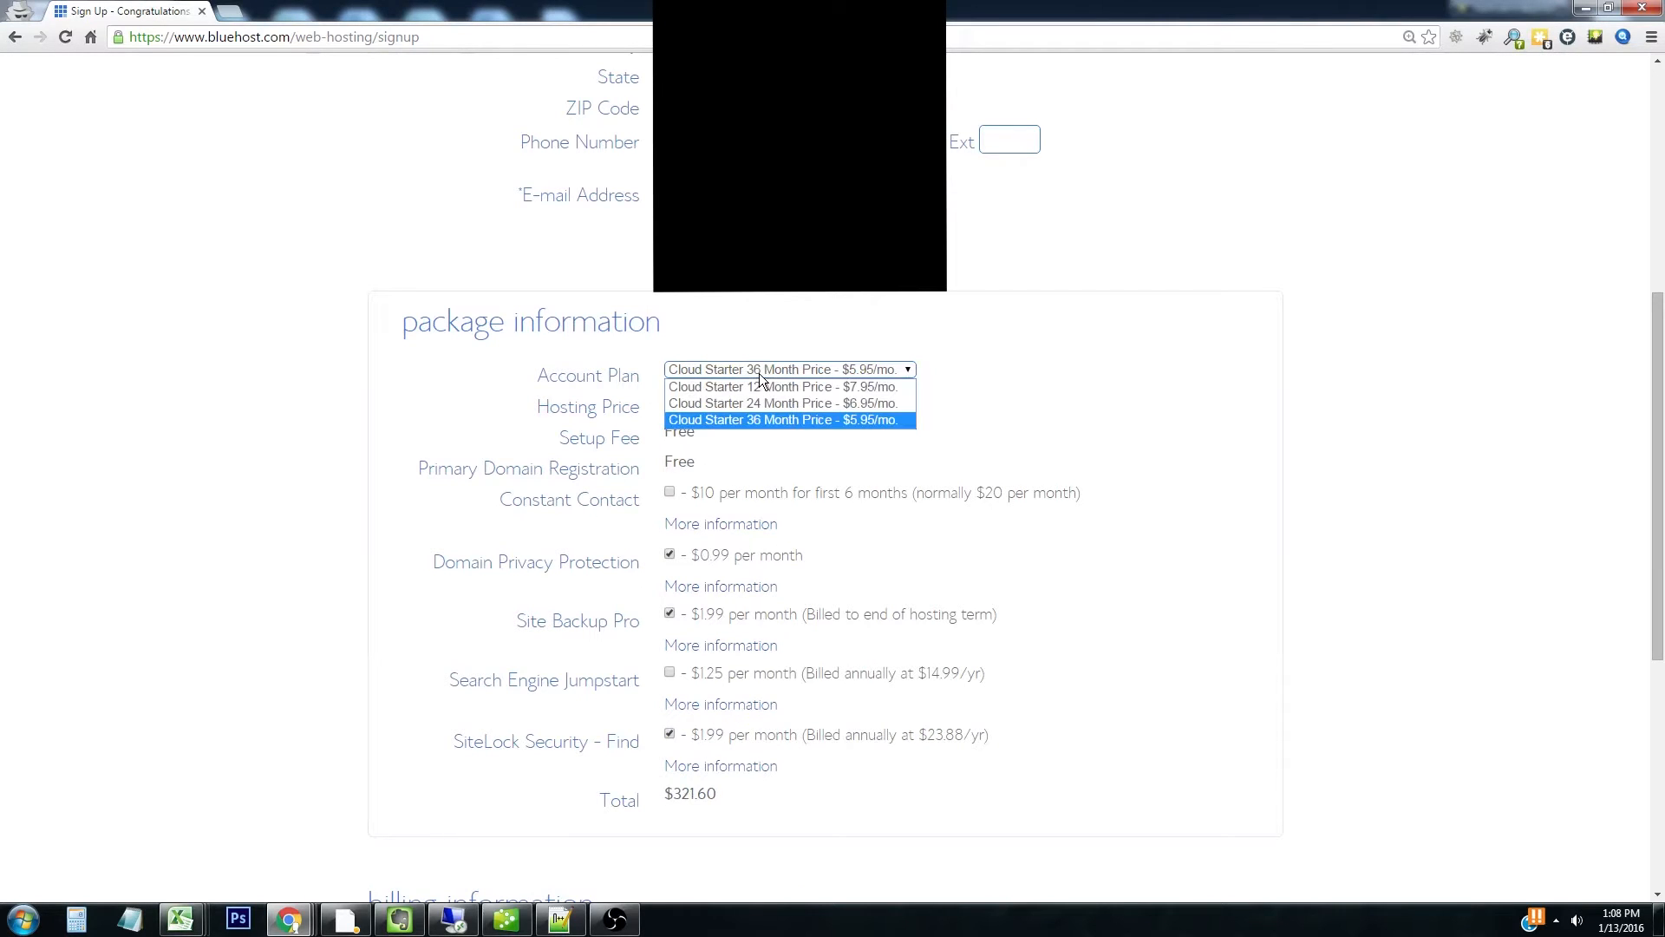
pyautogui.click(826, 390)
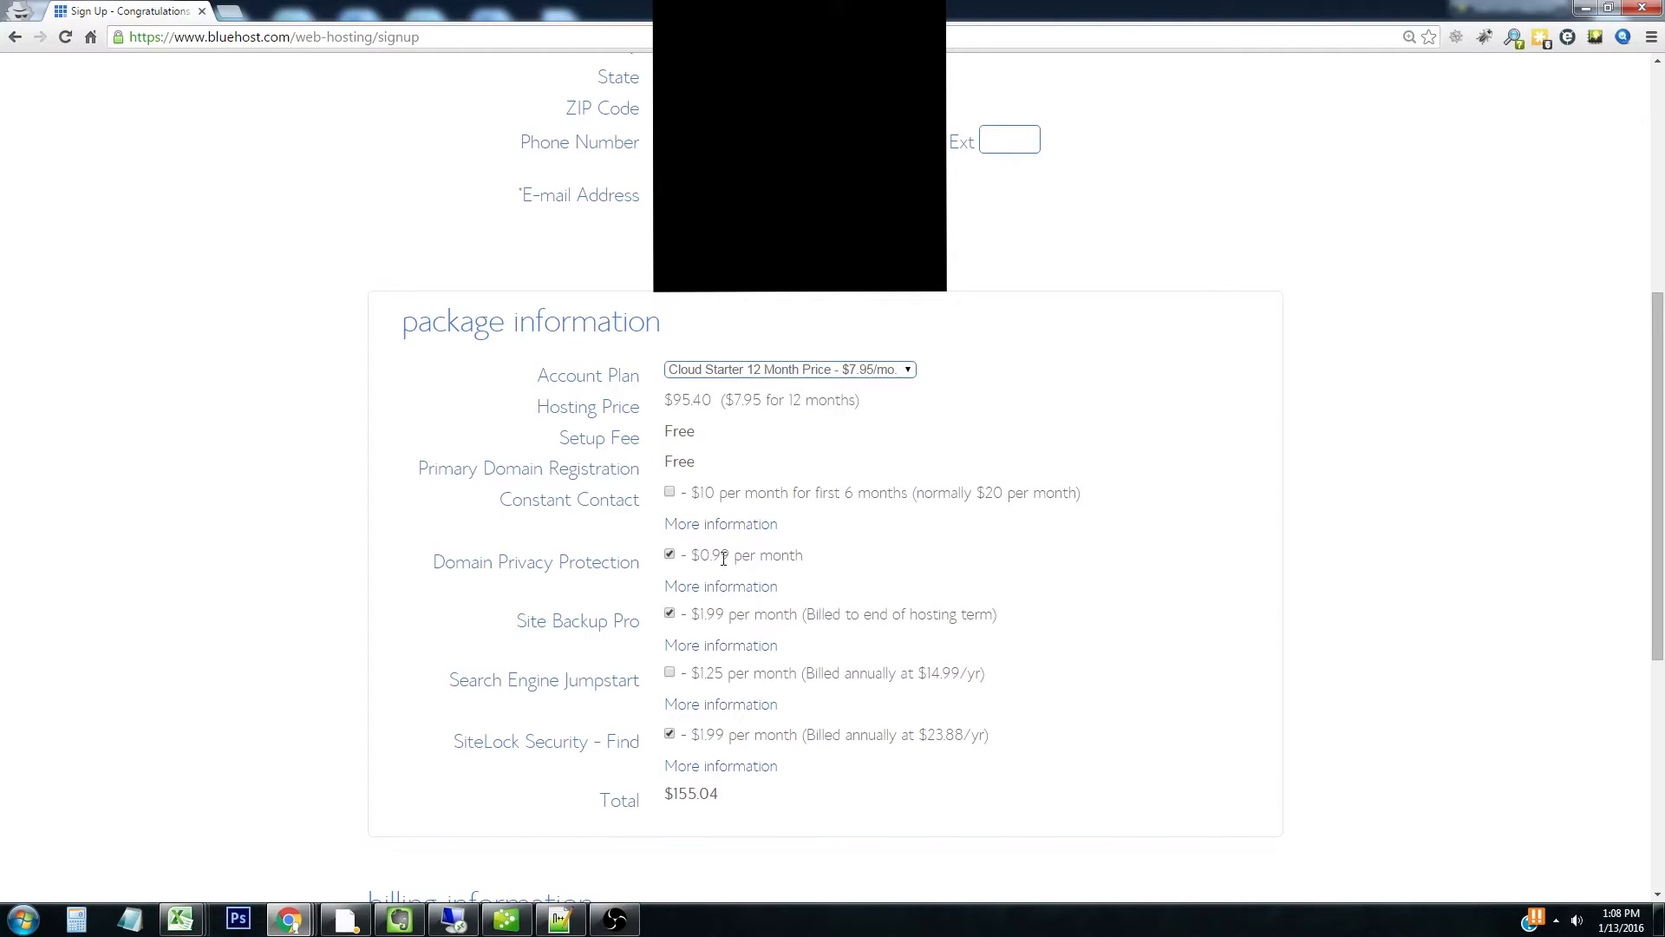
pyautogui.click(668, 615)
pyautogui.click(670, 735)
pyautogui.scroll(-6, 654, 871)
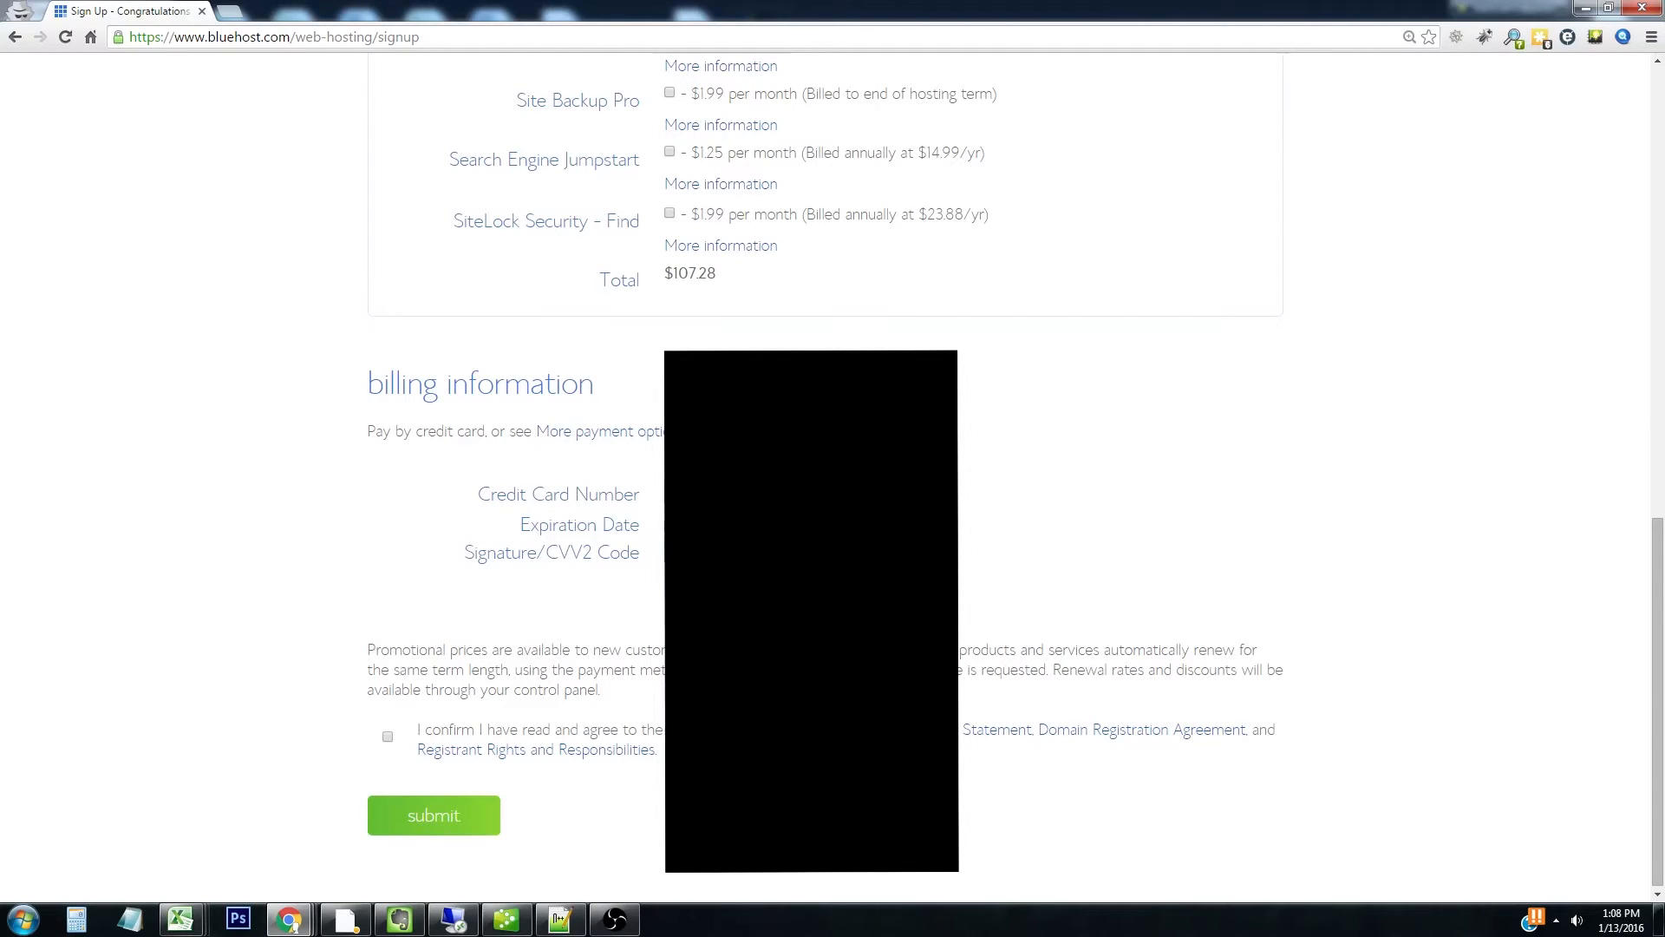
pyautogui.click(457, 817)
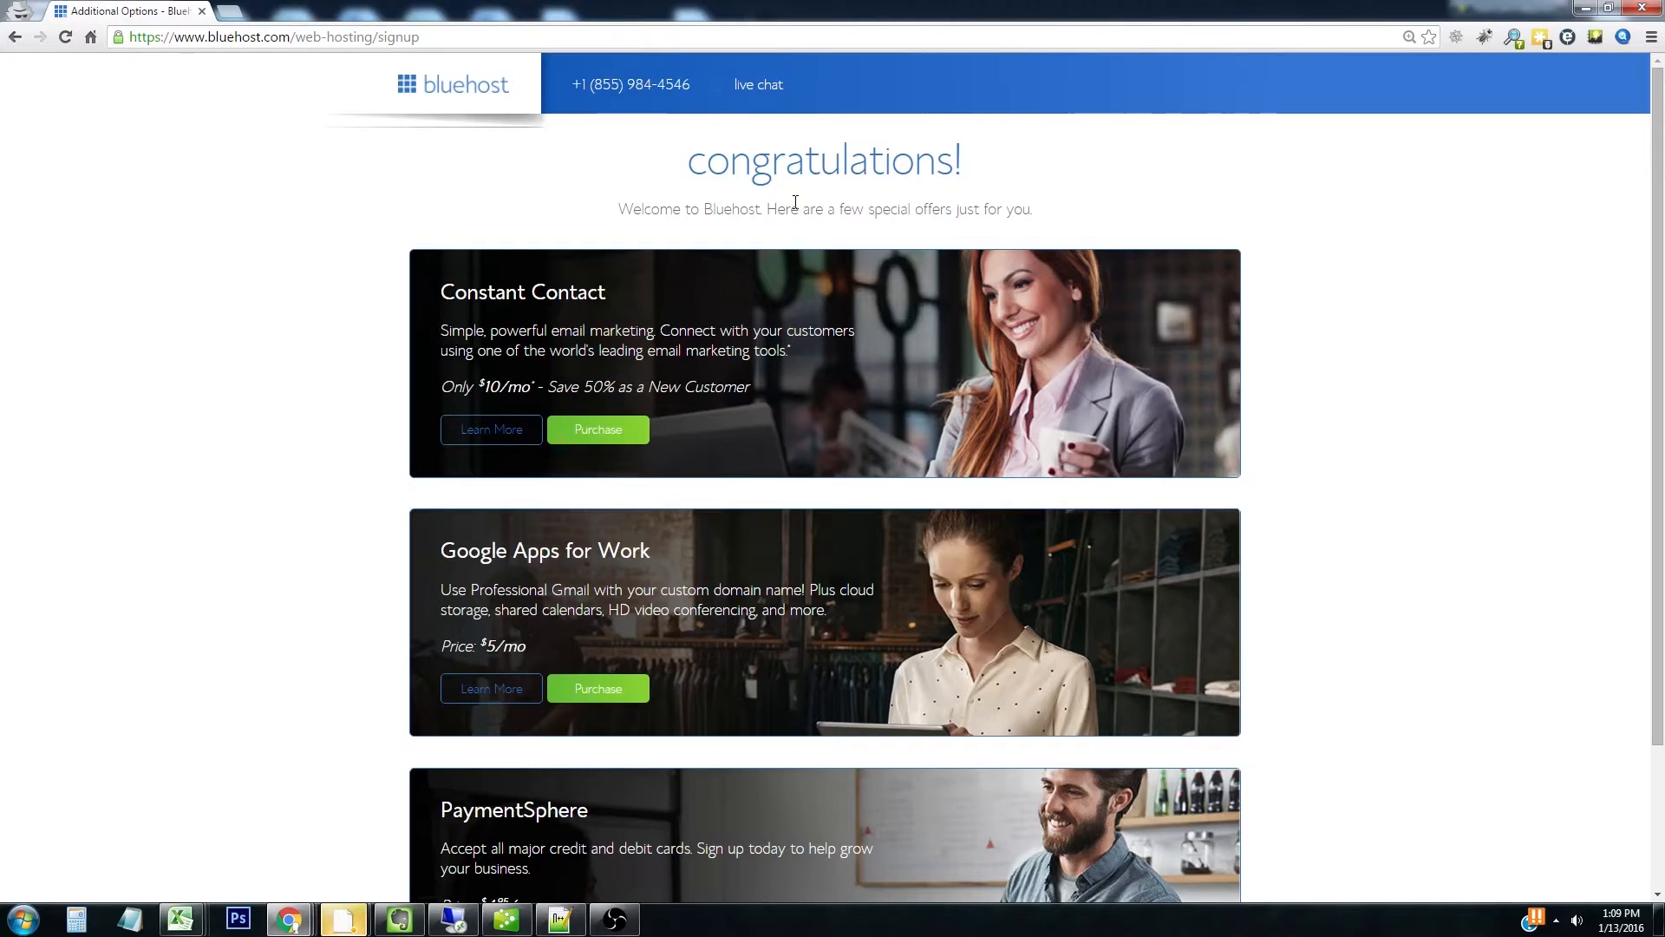
# Decline the extra special offers and begin creating the account password
pyautogui.scroll(-3, 1330, 637)
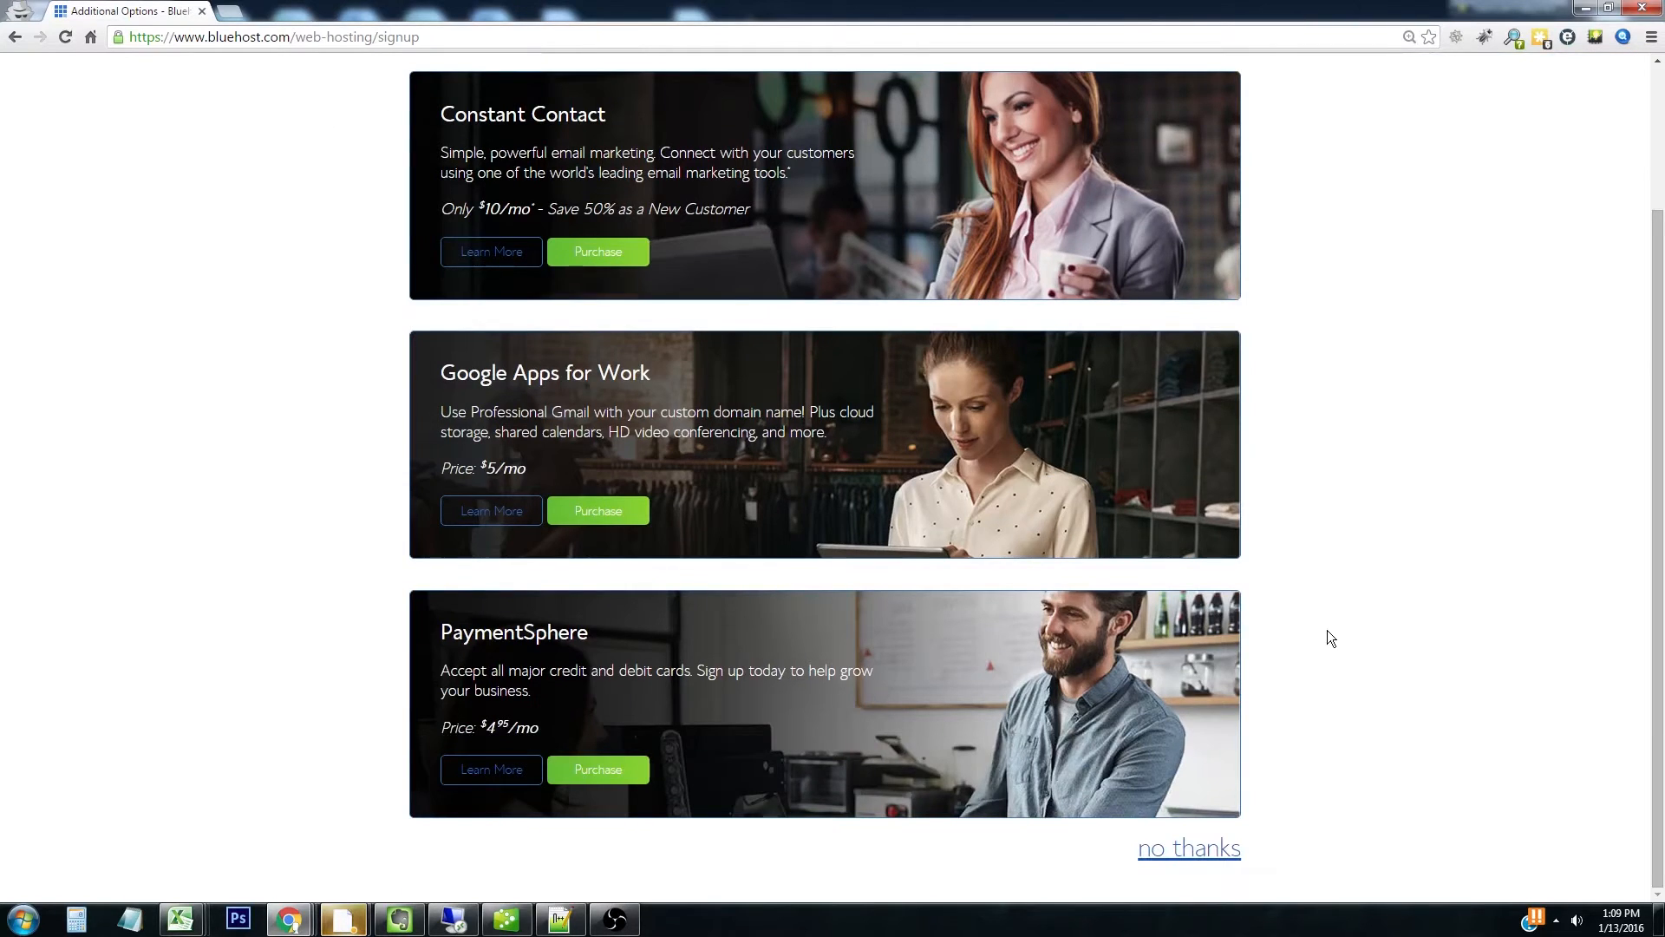
pyautogui.click(1211, 853)
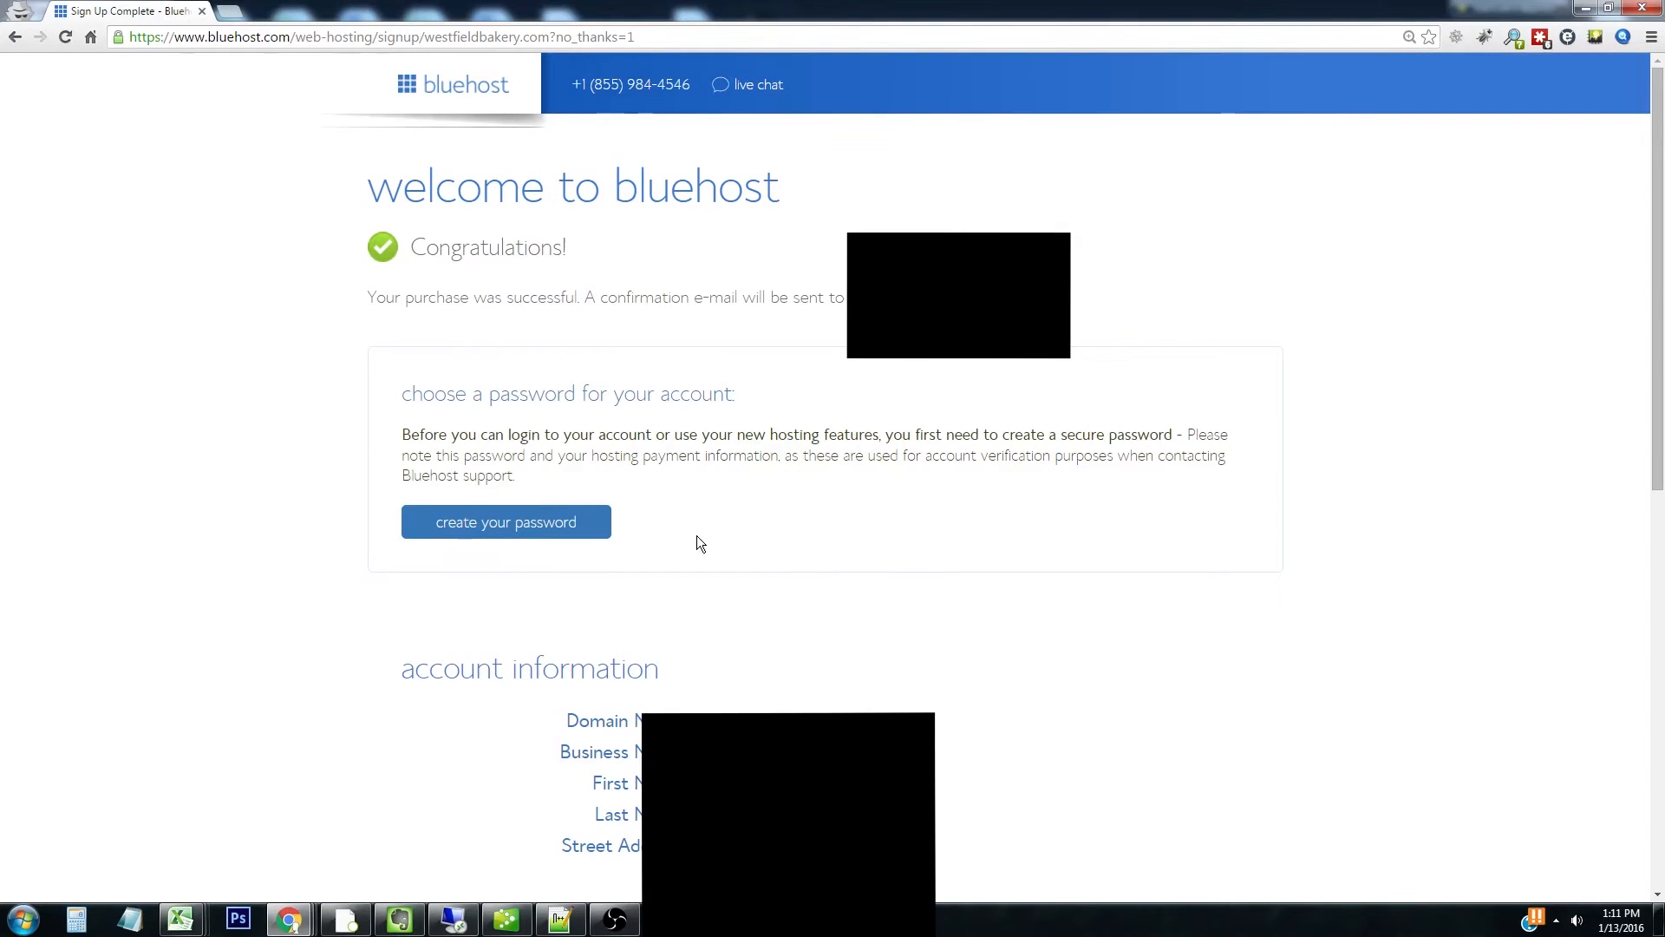
pyautogui.click(509, 525)
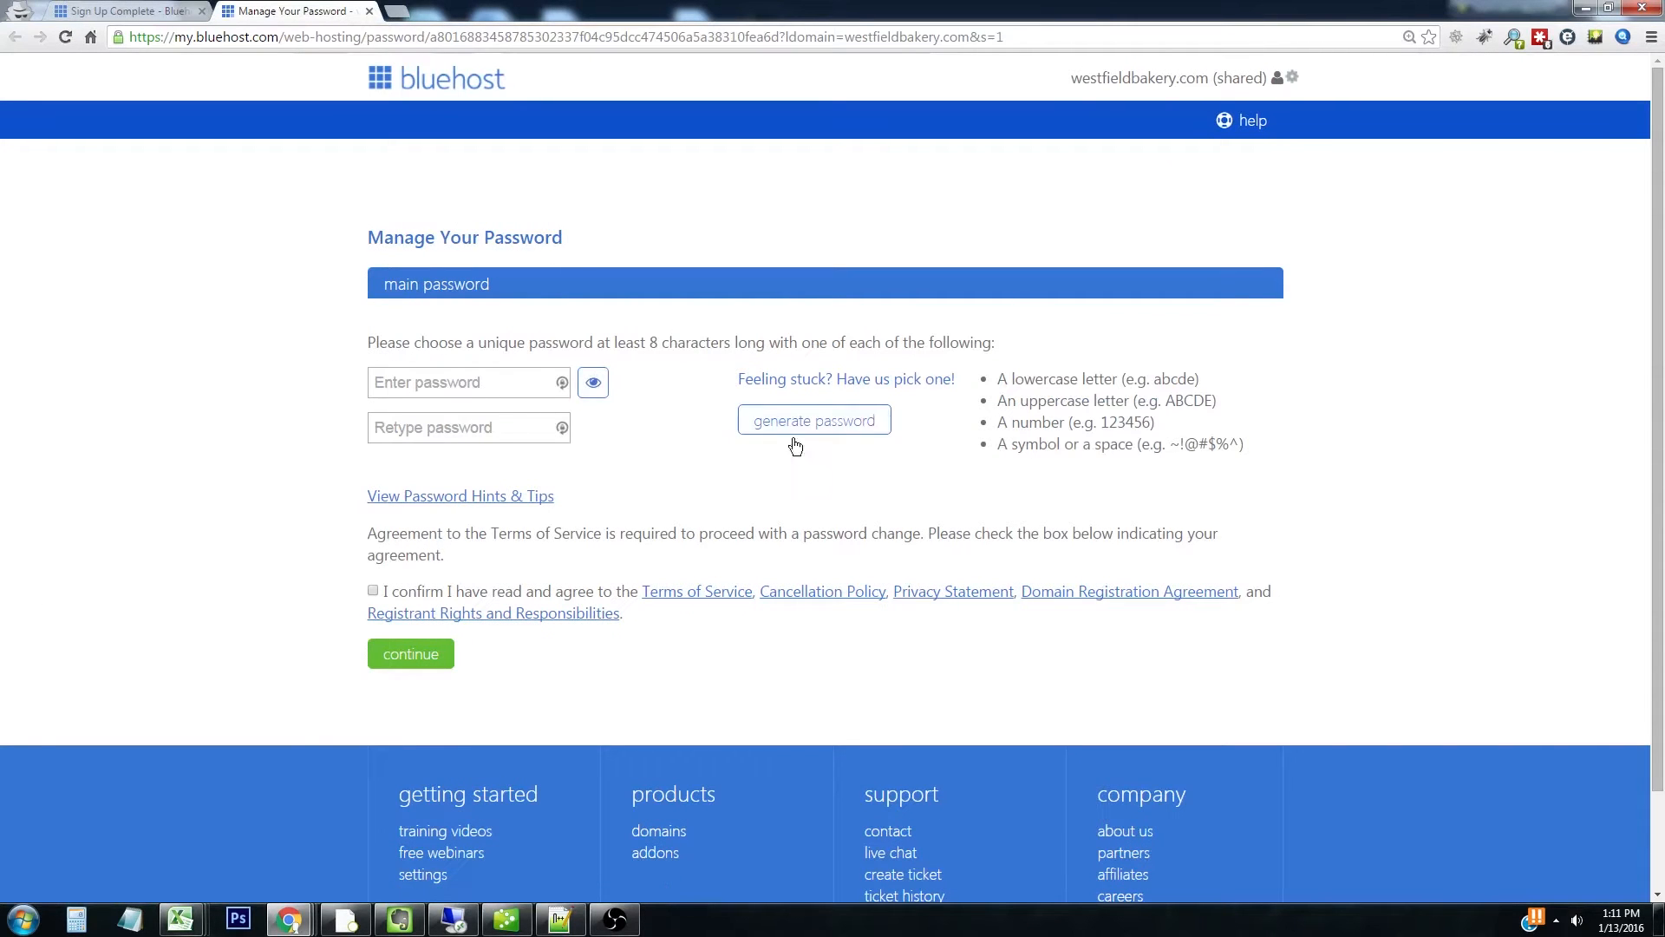
# Generate and copy a strong password, accept the terms of service, and continue
pyautogui.click(815, 421)
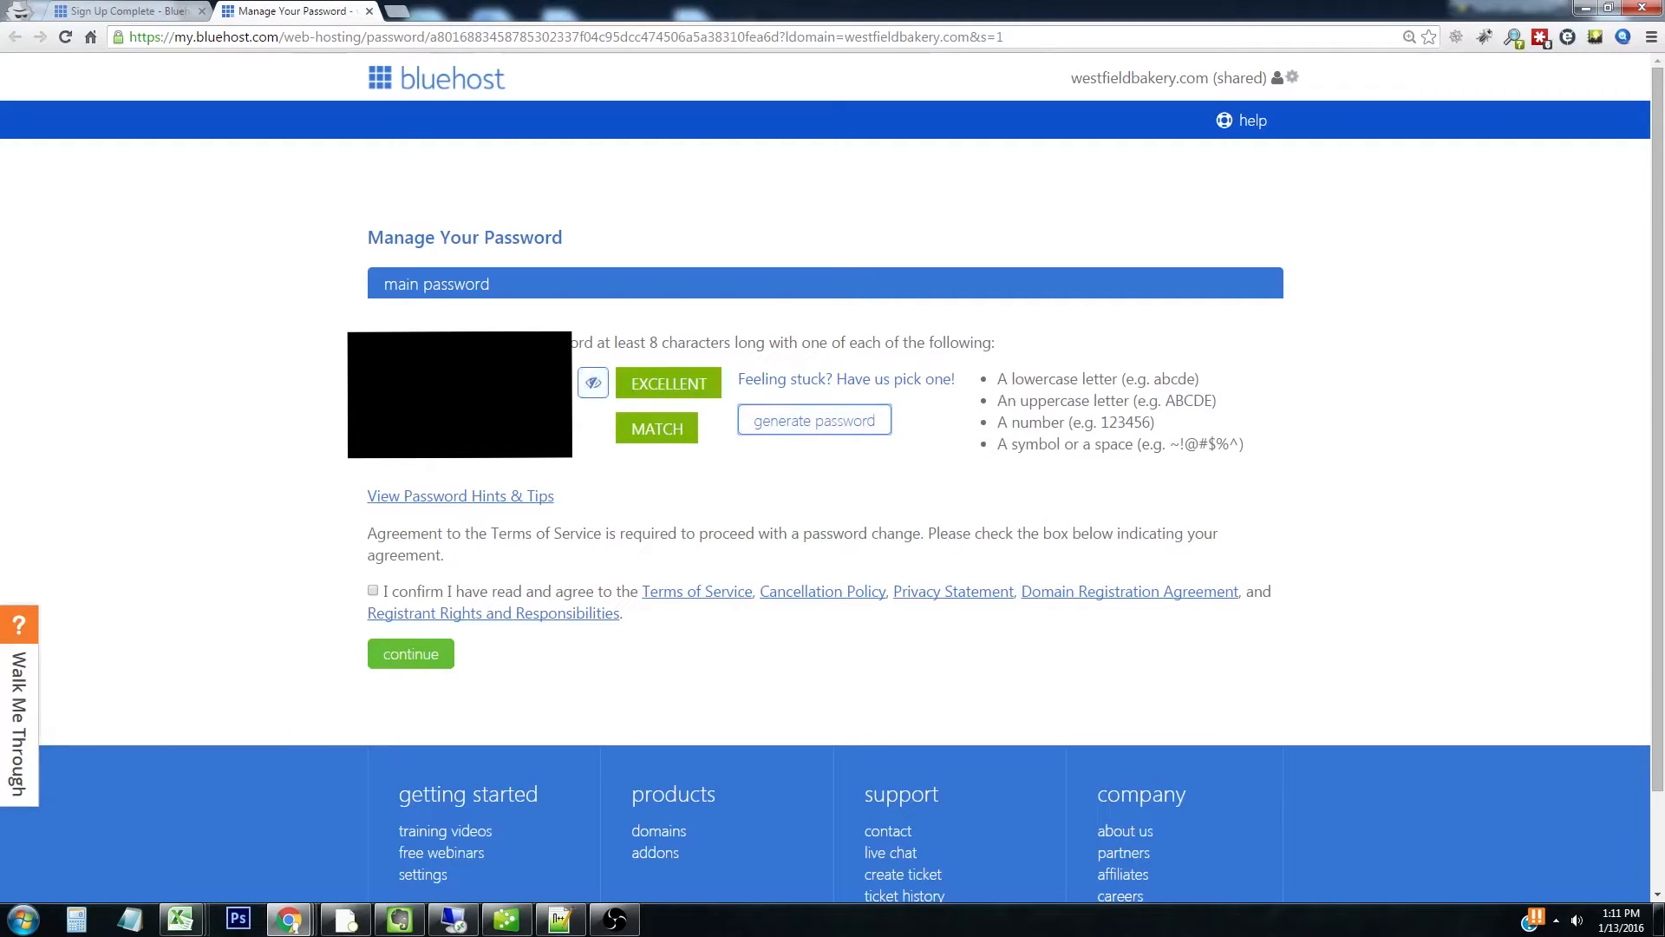
pyautogui.rightClick(485, 382)
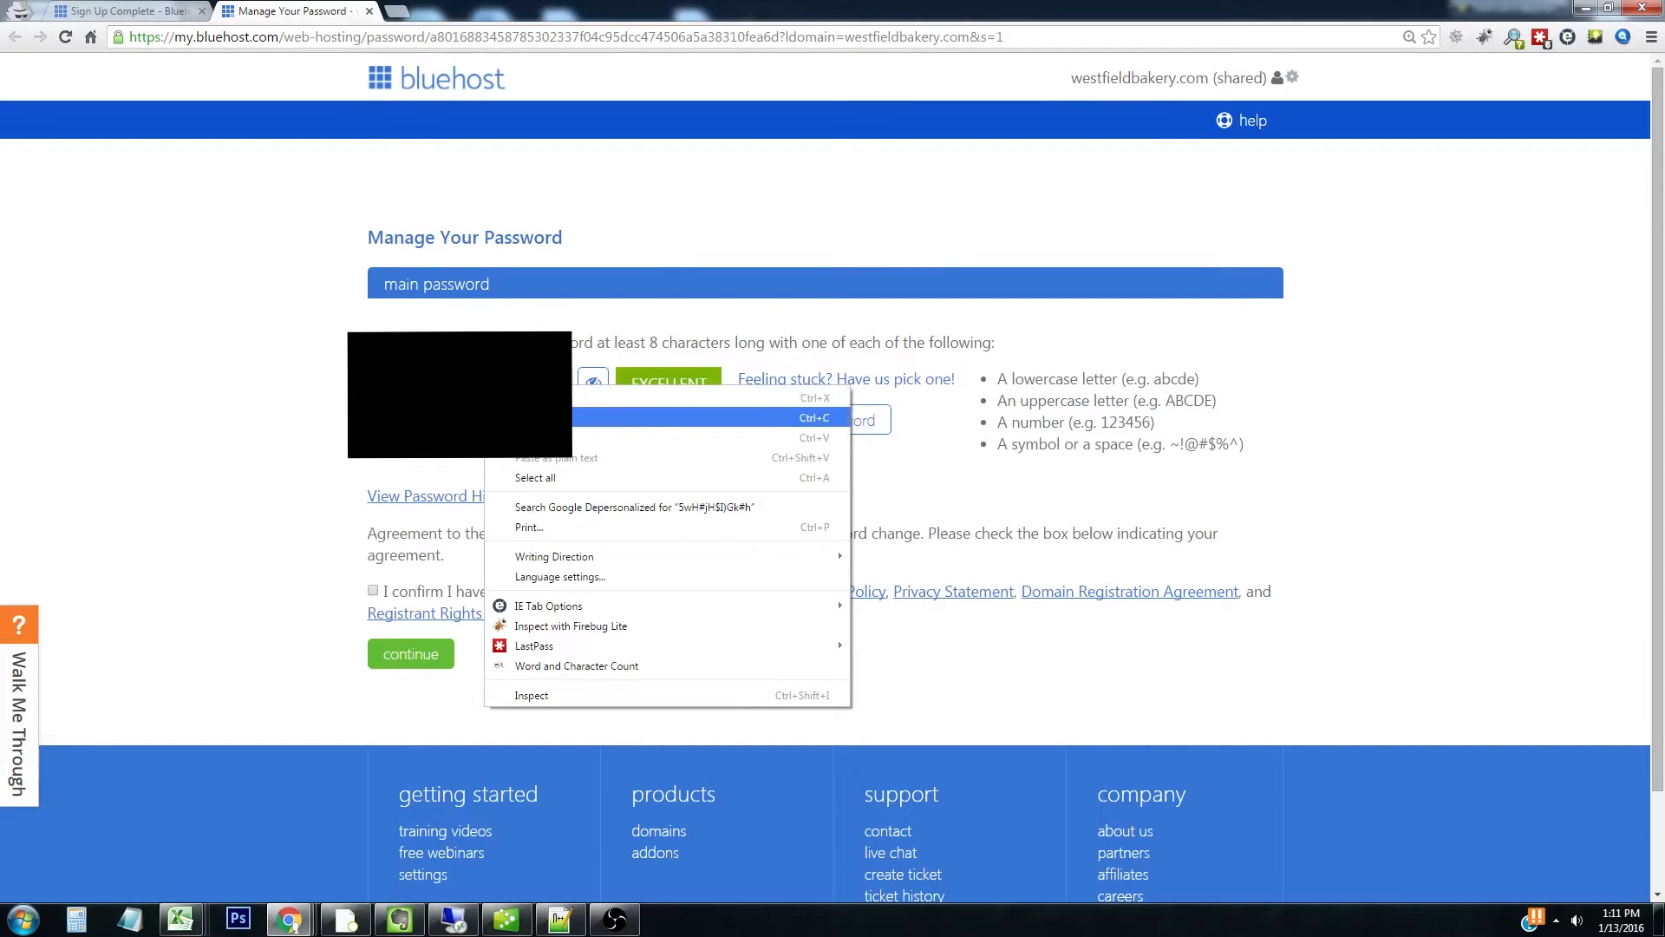
pyautogui.click(516, 416)
pyautogui.click(373, 591)
pyautogui.click(415, 658)
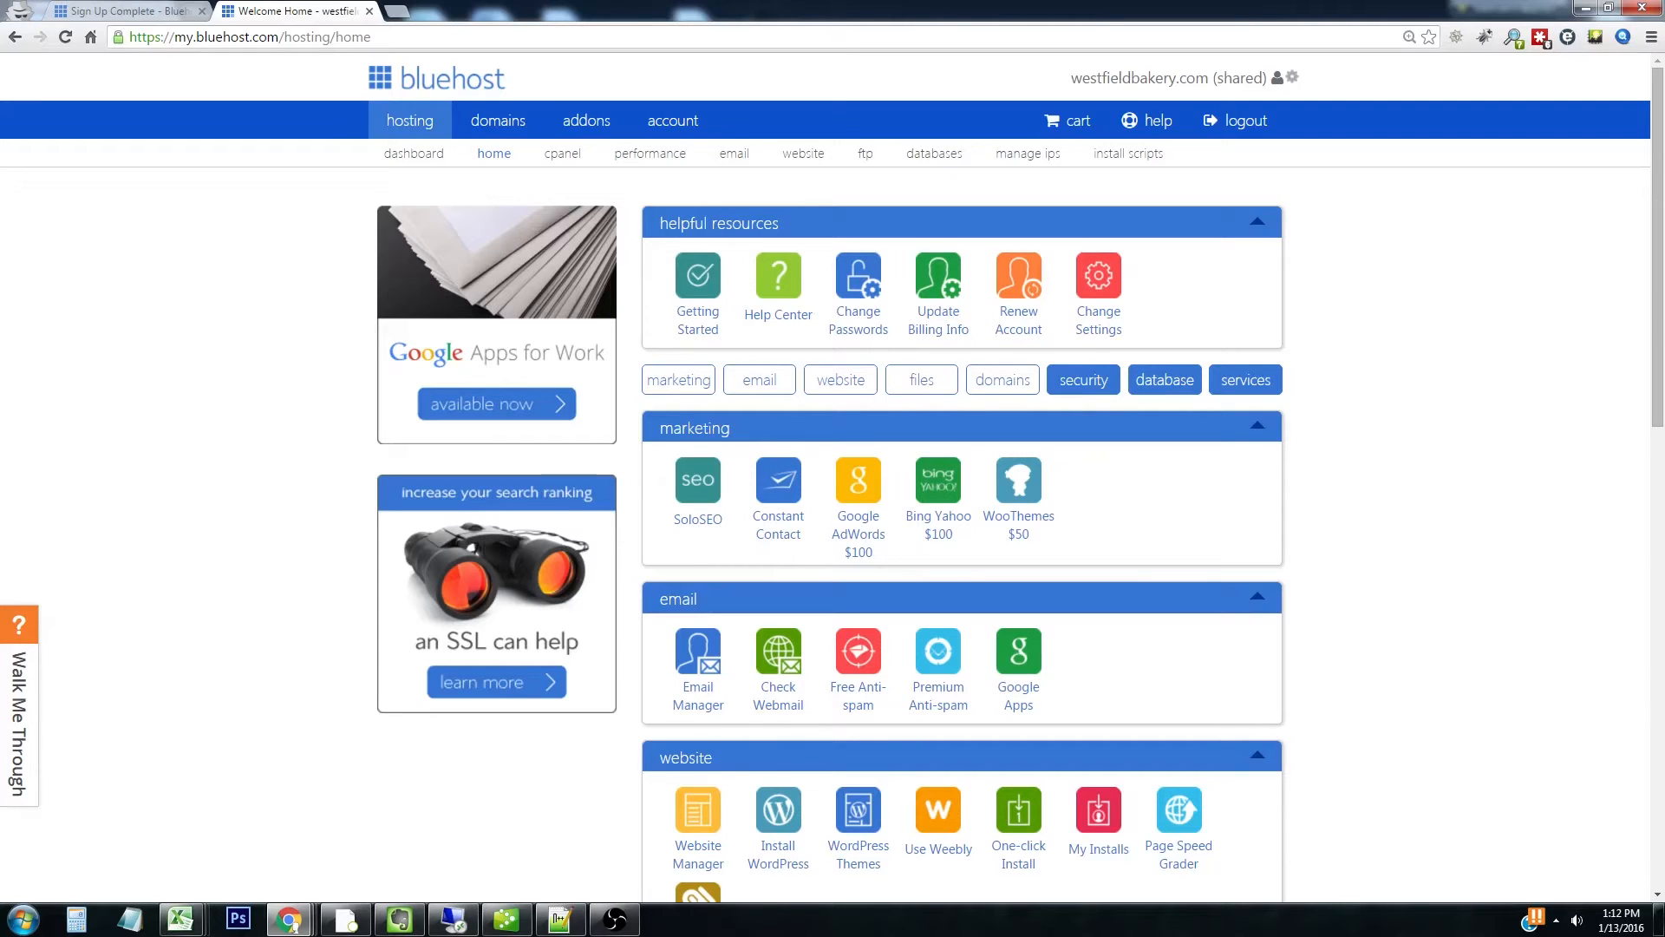
# Start the free do-it-yourself WordPress install from the website section
pyautogui.scroll(-2, 833, 477)
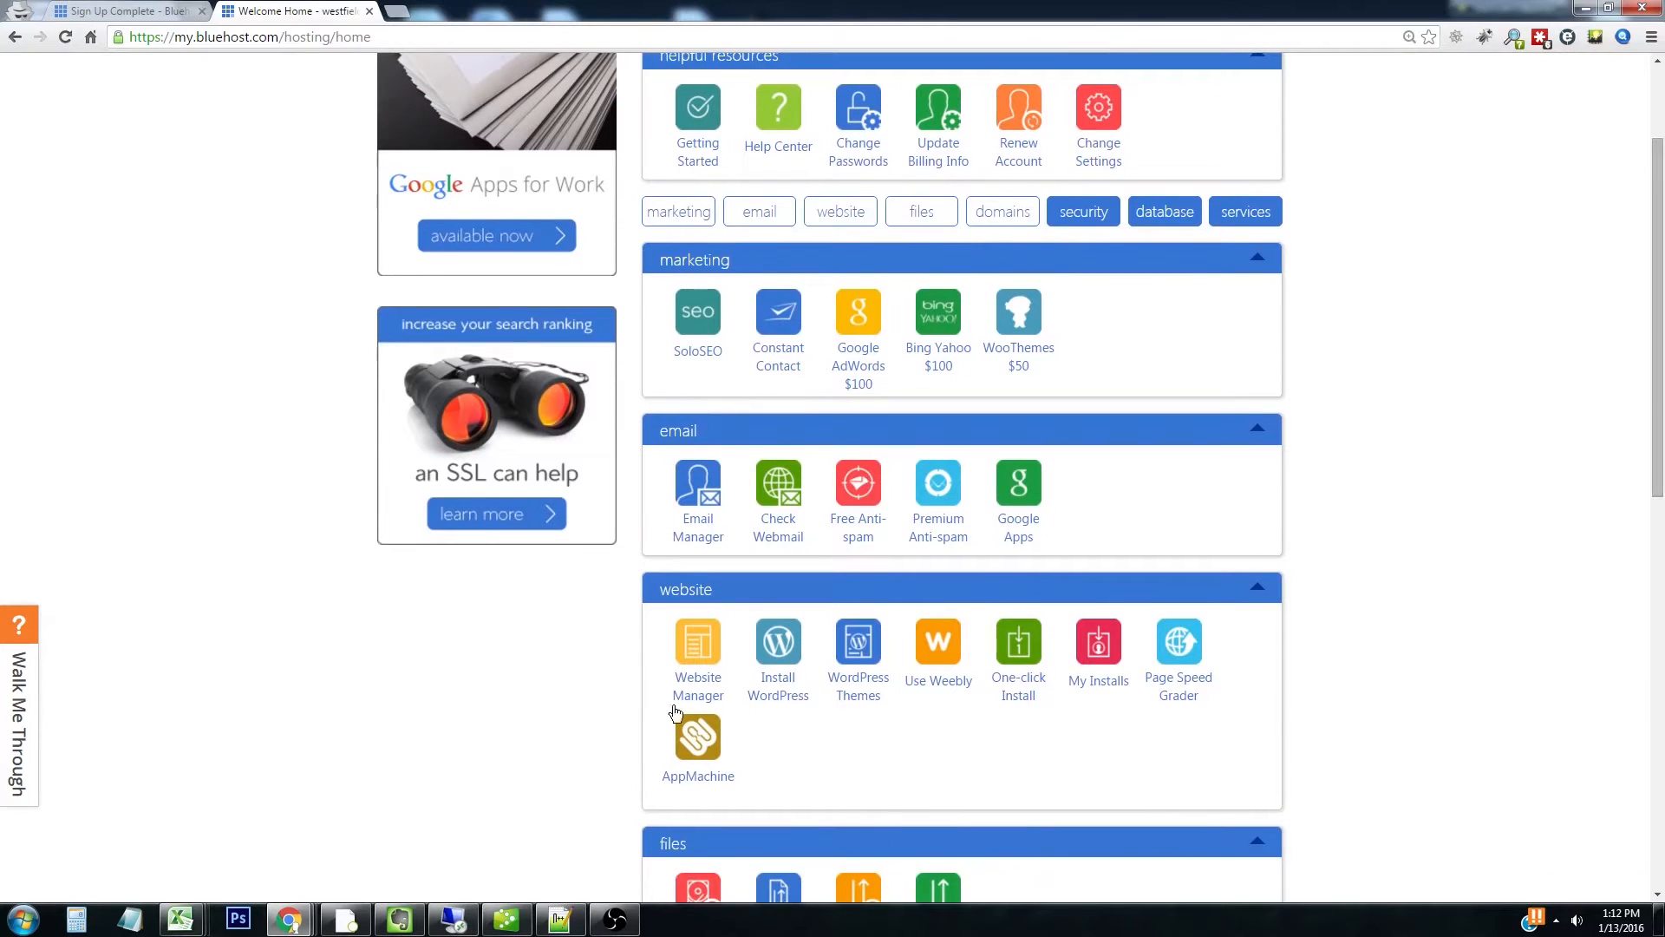
pyautogui.click(797, 703)
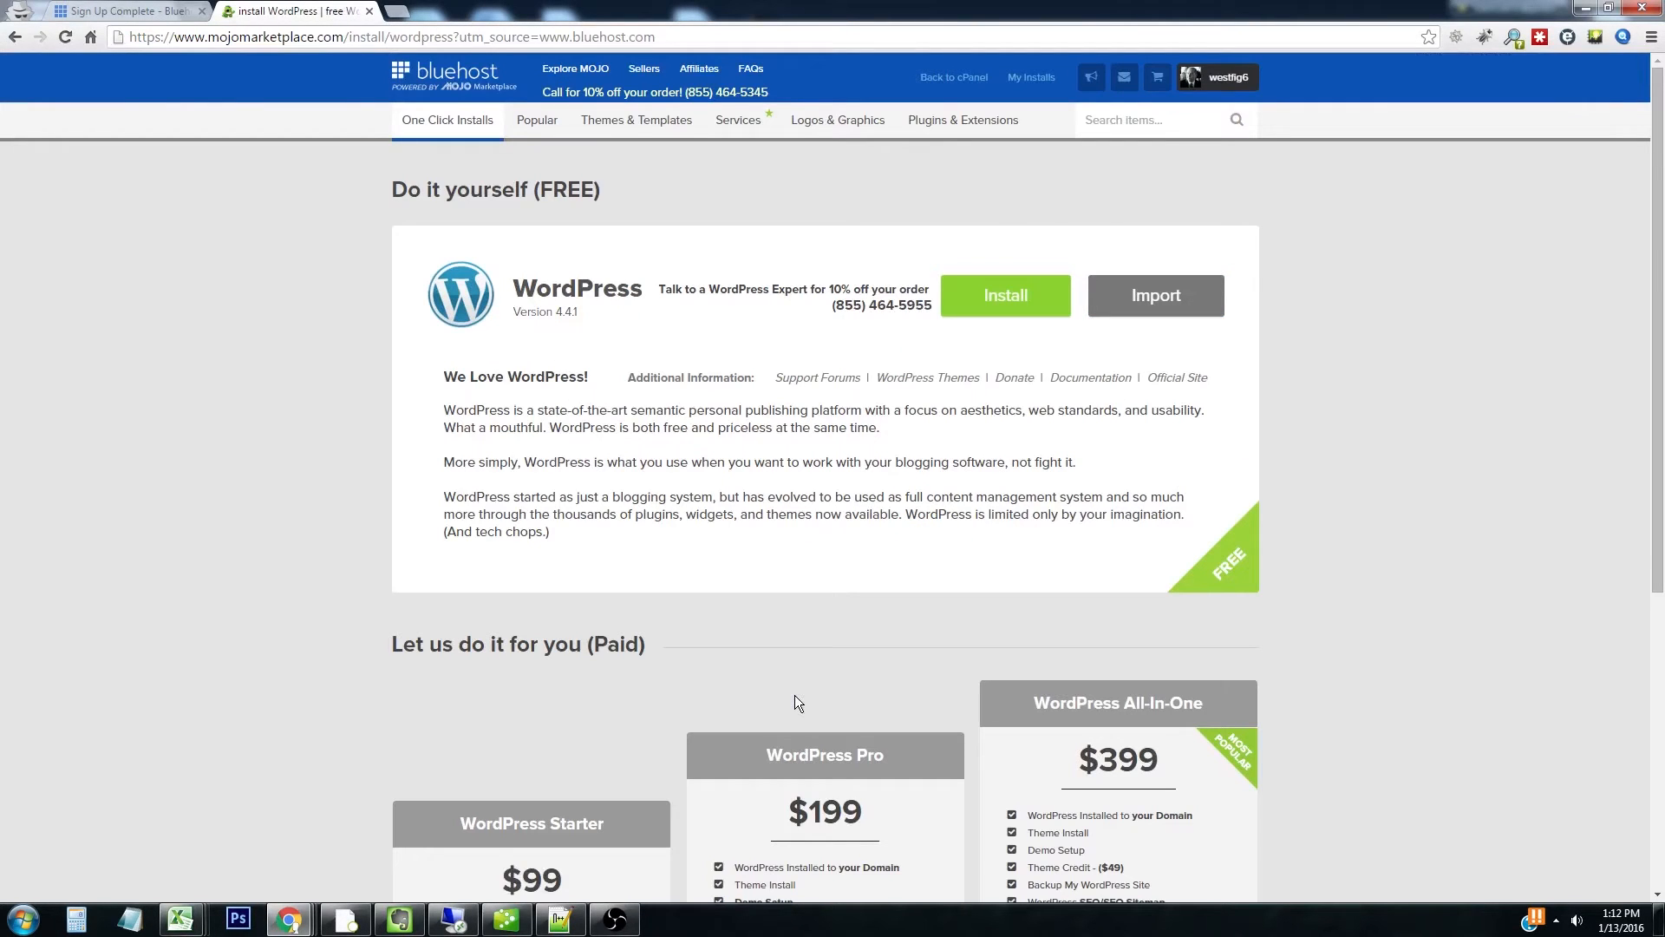
pyautogui.click(1024, 306)
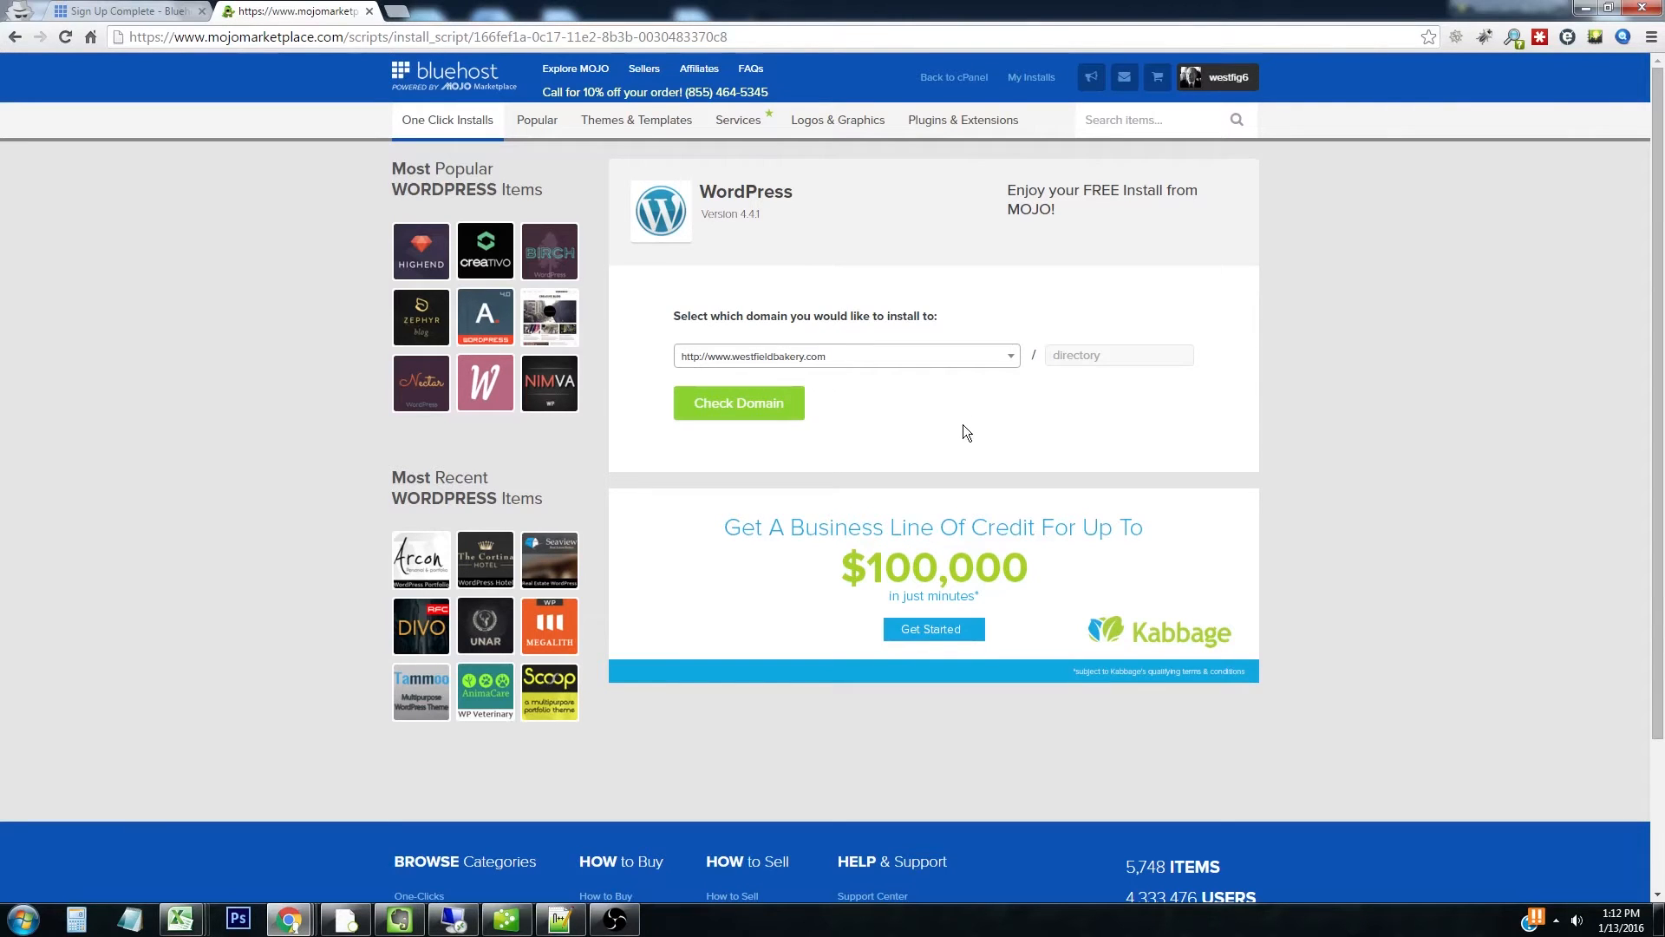
# Verify westfieldbakery.com as the install domain and reveal the advanced install options
pyautogui.hotkey('ctrl', '+')
pyautogui.hotkey('ctrl', '+')
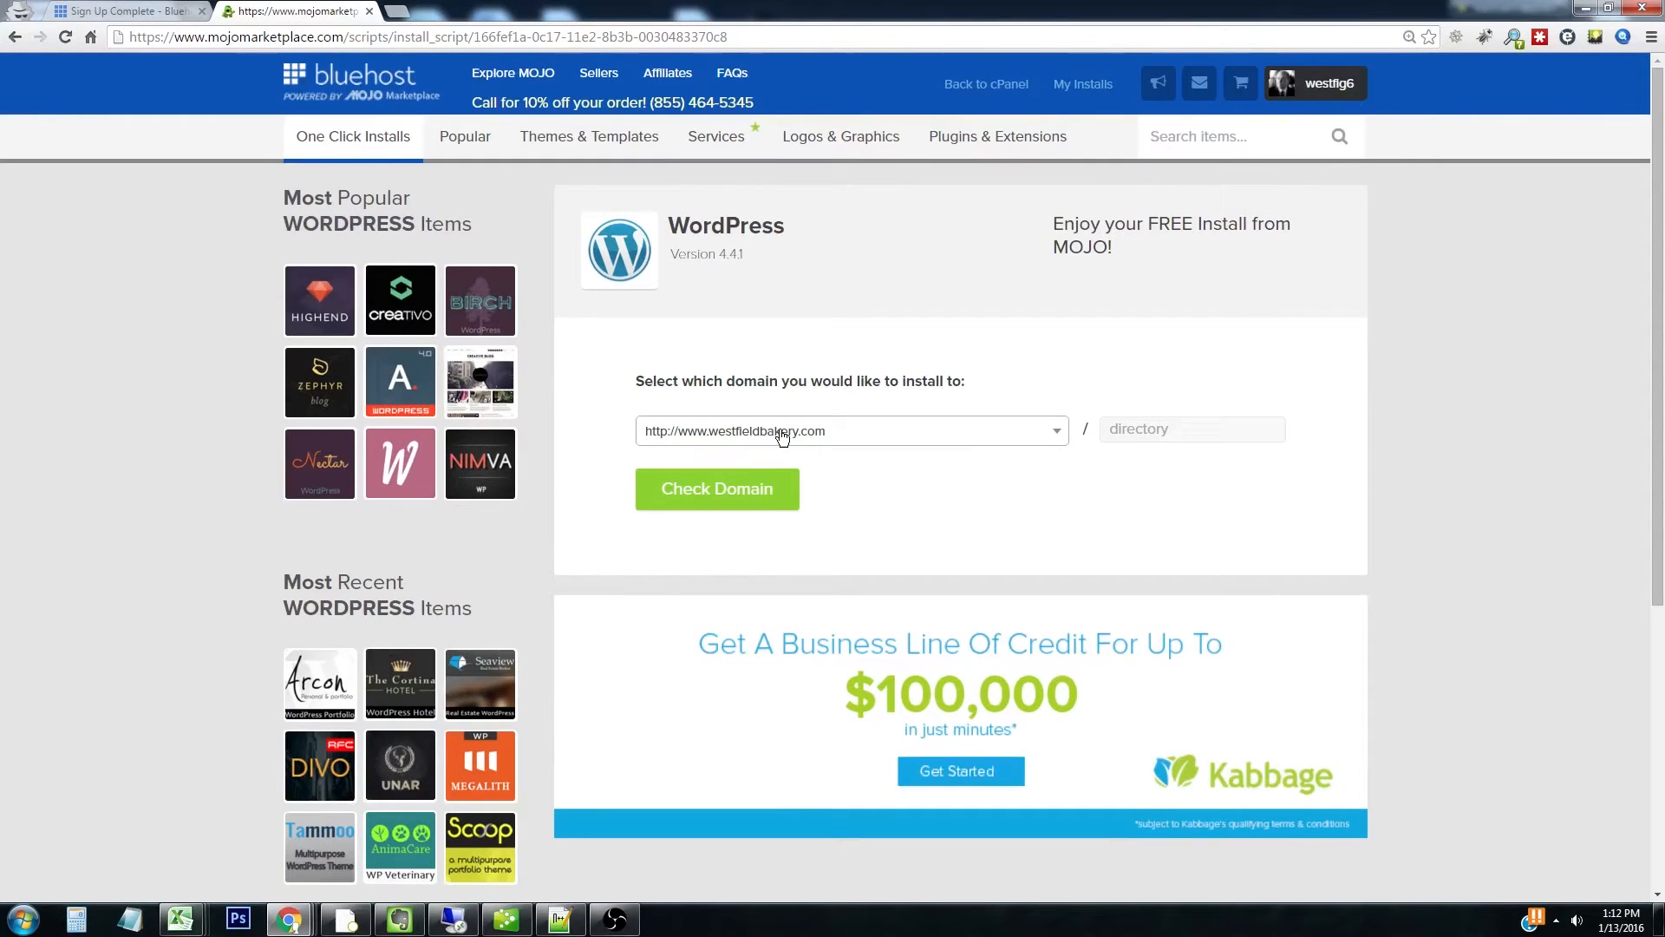
pyautogui.click(749, 493)
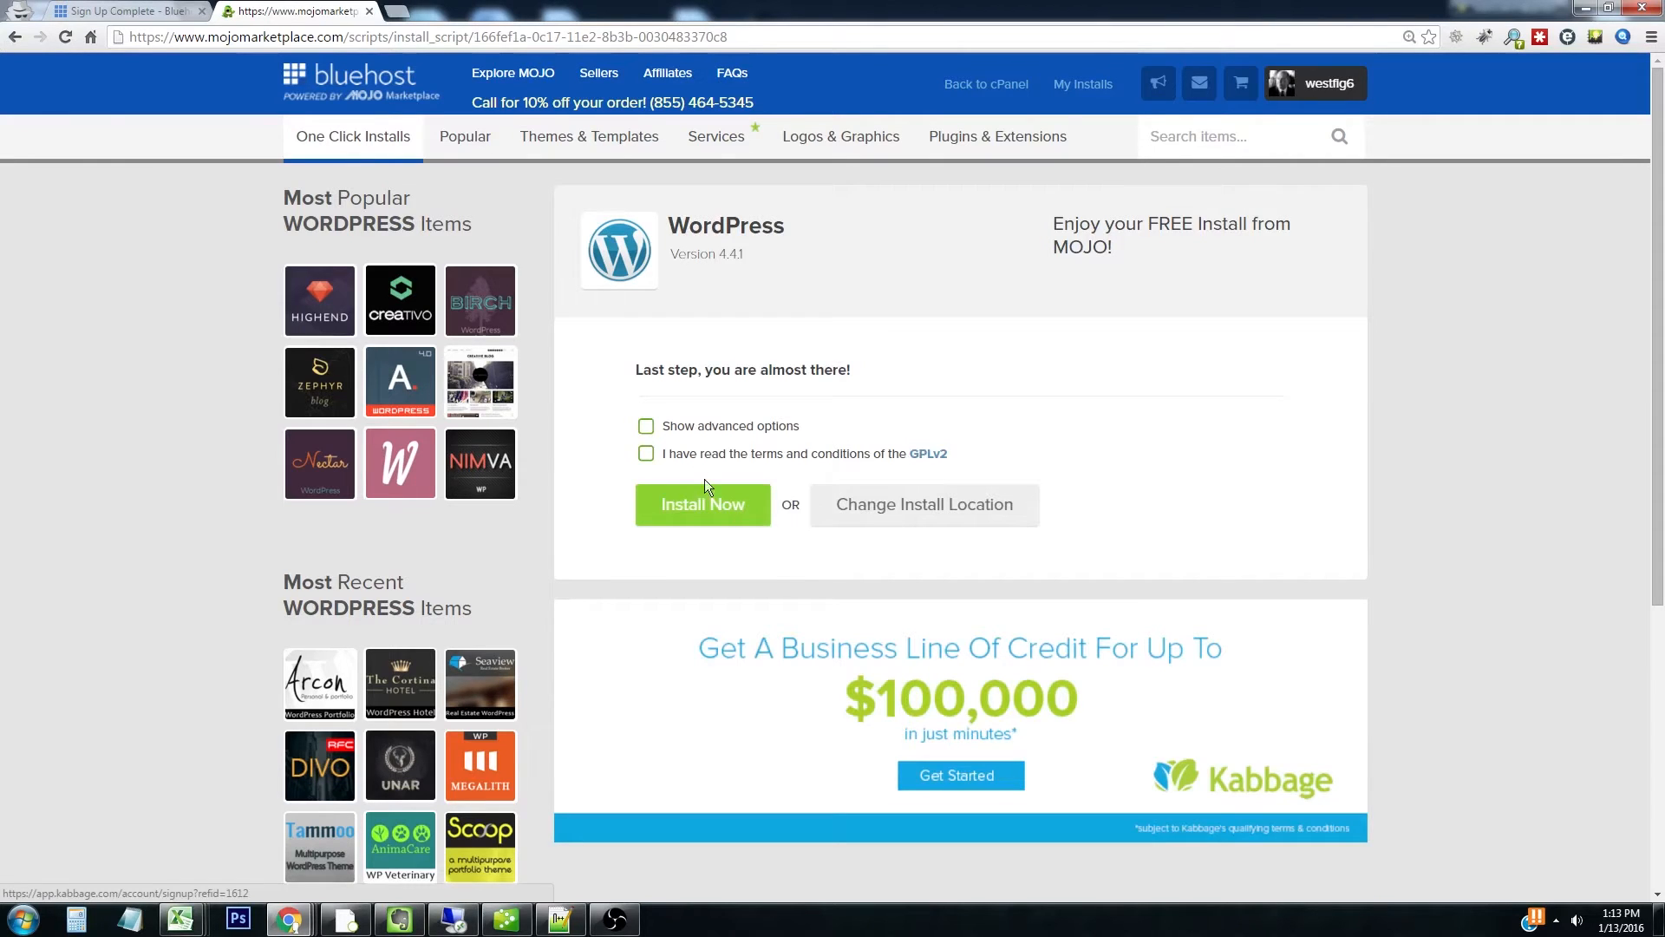
pyautogui.click(651, 427)
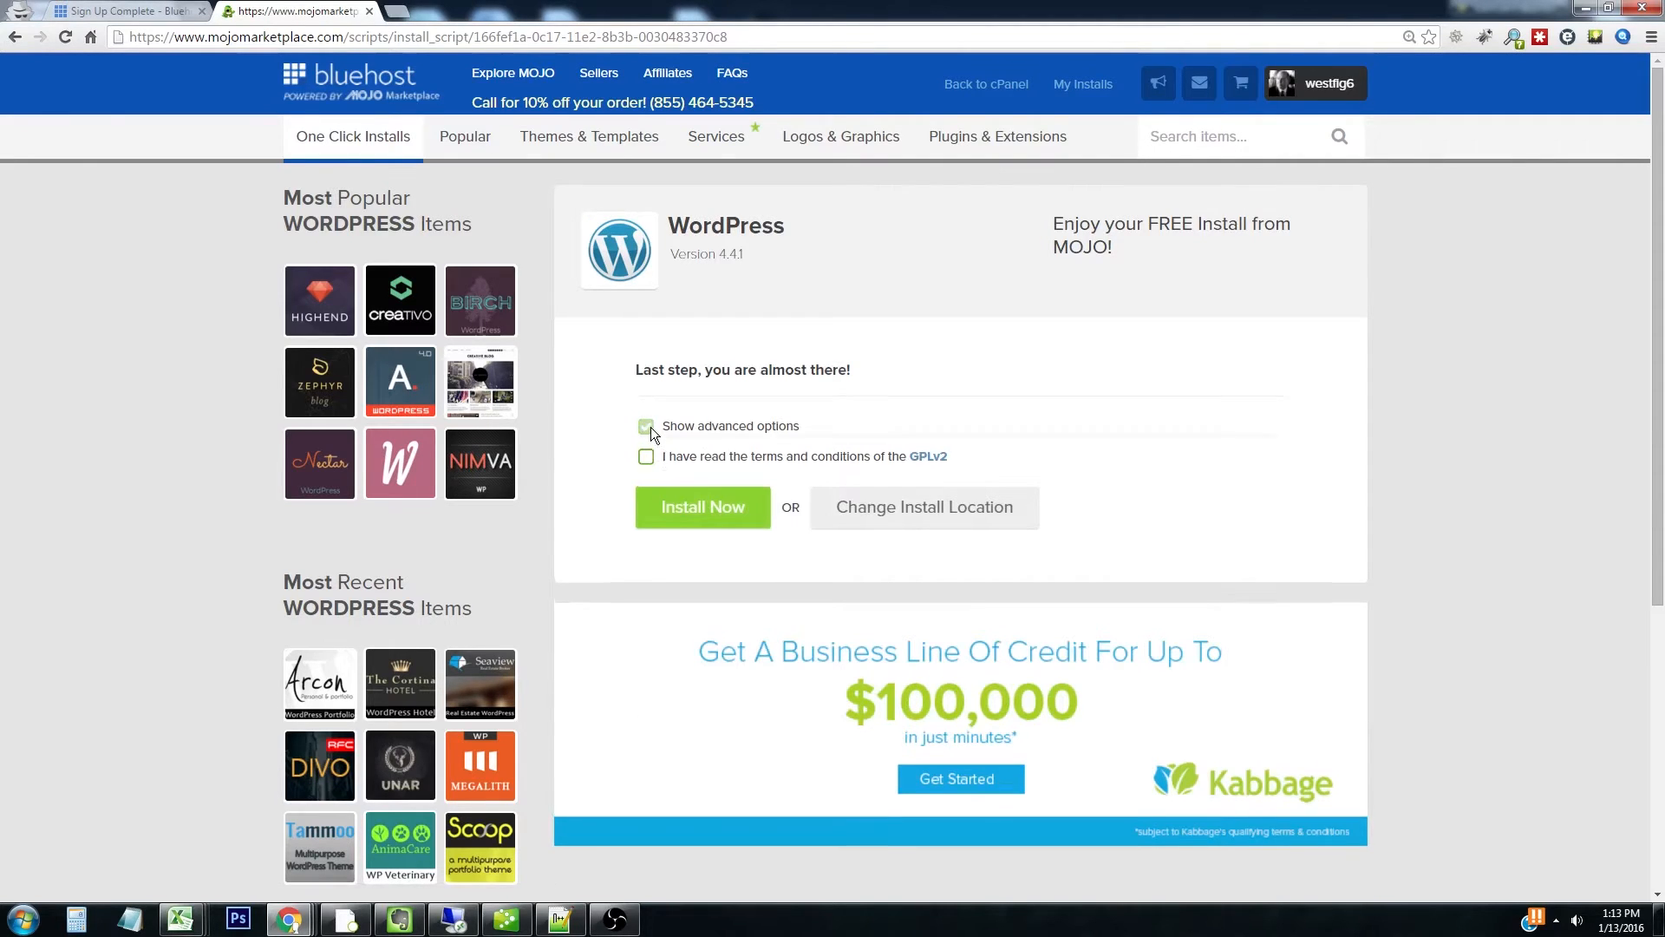
pyautogui.scroll(-2, 650, 426)
# Name the site 'Westfield Bakery', set the admin username and password, accept GPLv2, and install
pyautogui.click(746, 353)
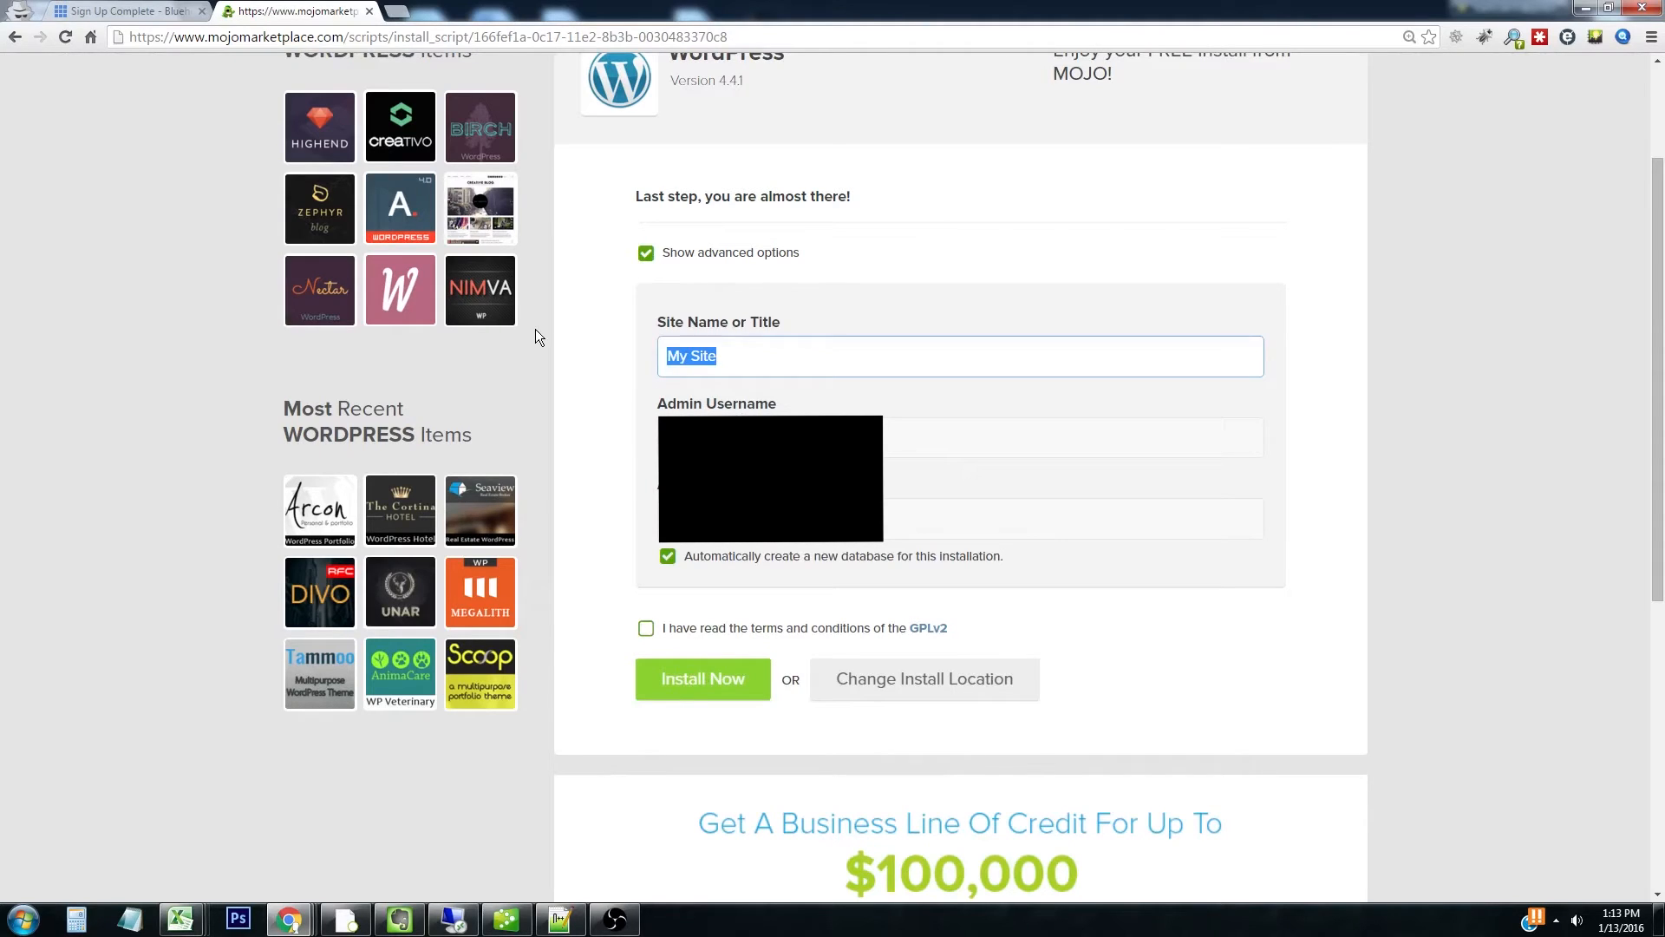
pyautogui.write('Westfield Baker')
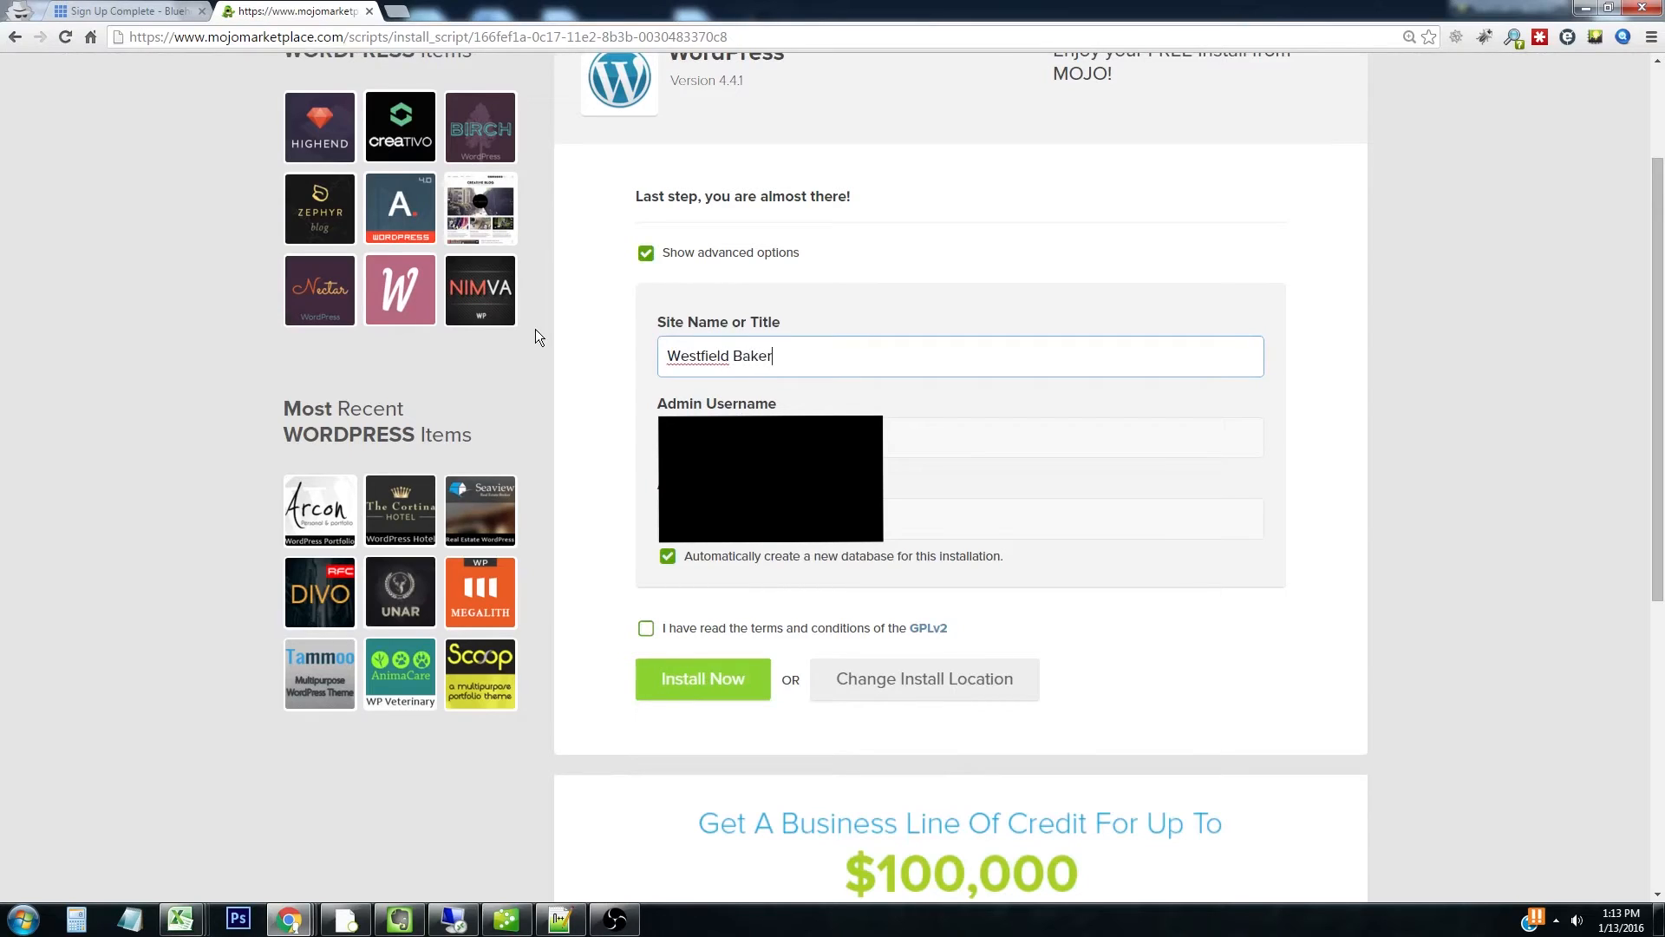
pyautogui.write('y')
pyautogui.click(797, 519)
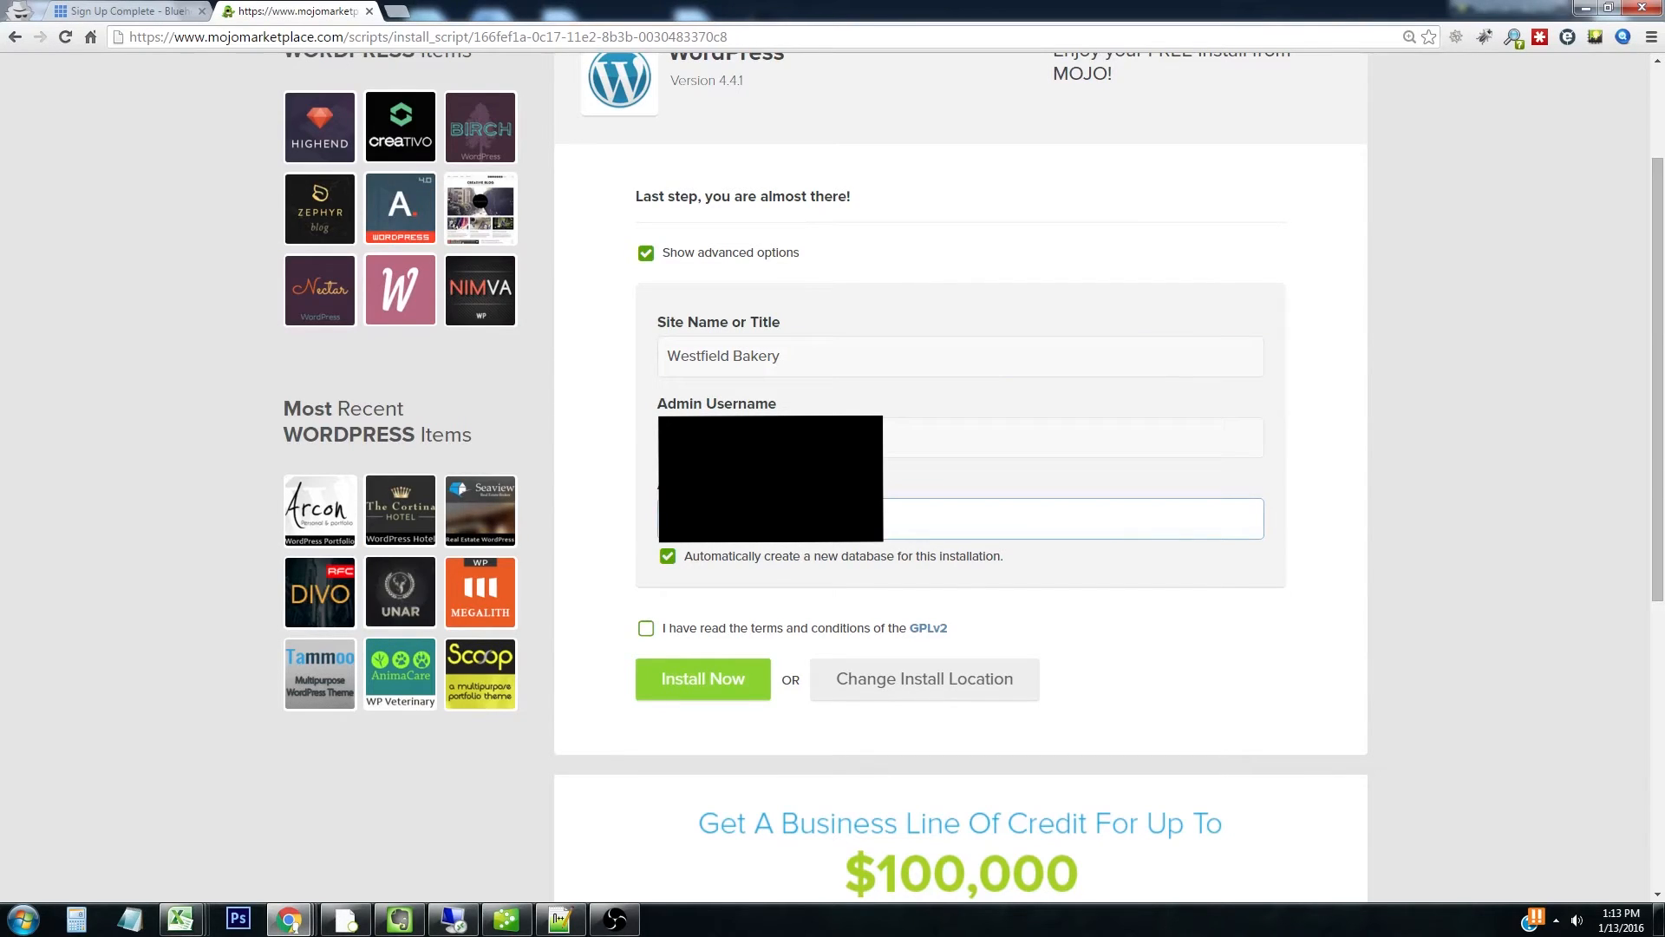
pyautogui.moveTo(780, 438); pyautogui.dragTo(473, 415)
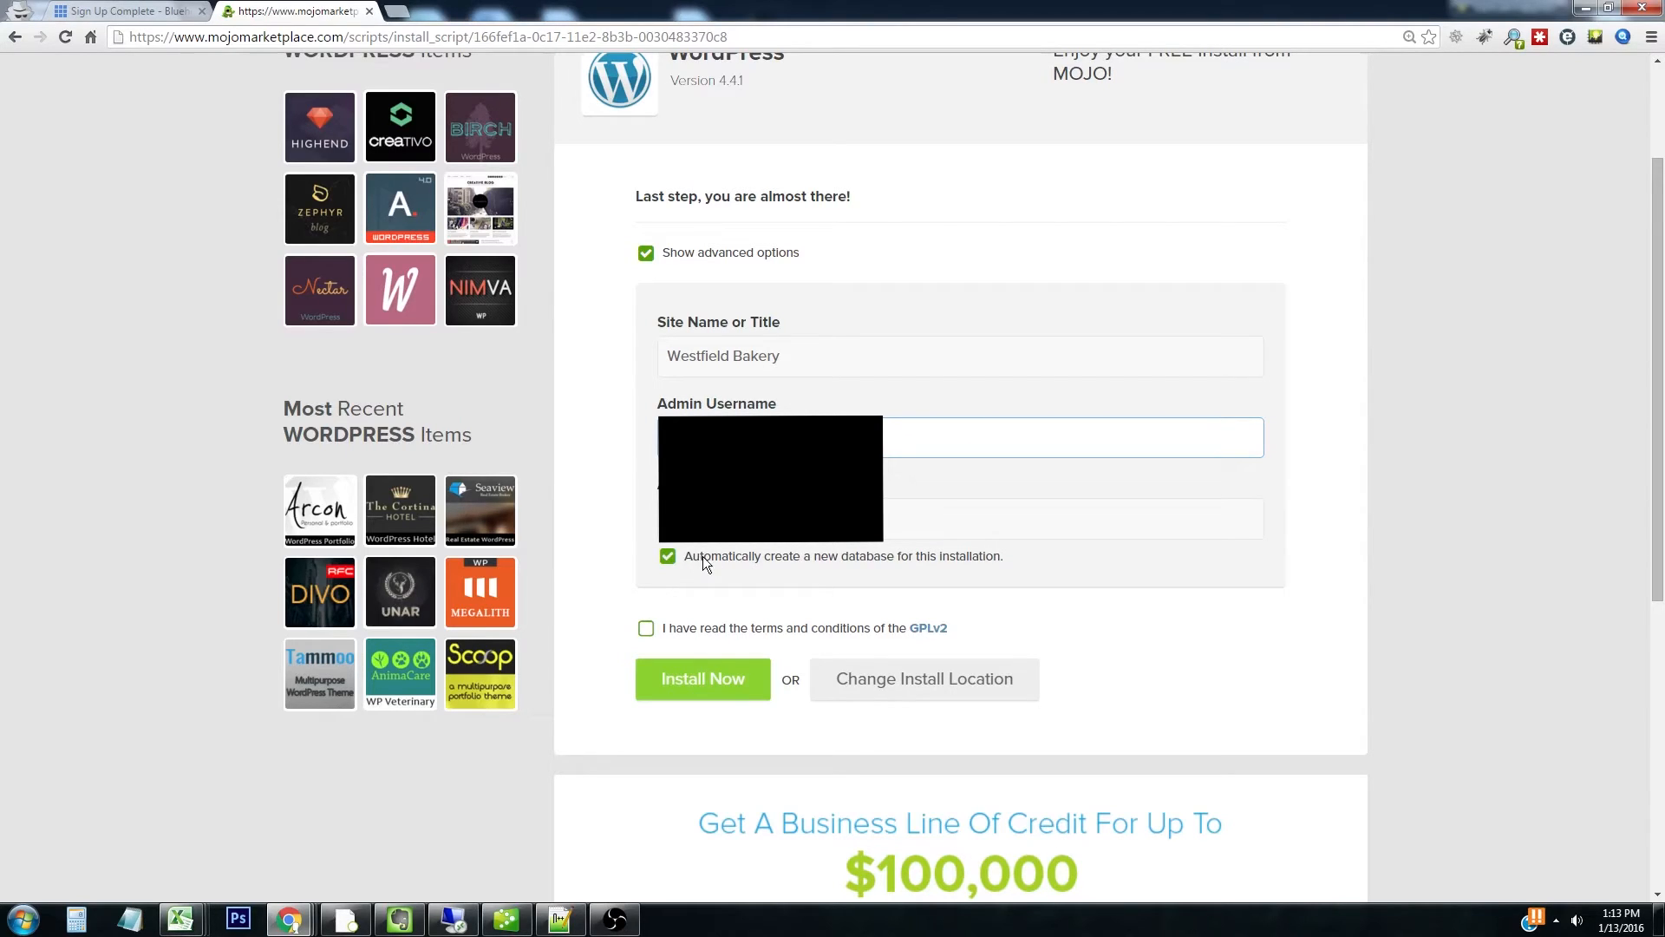
pyautogui.click(646, 630)
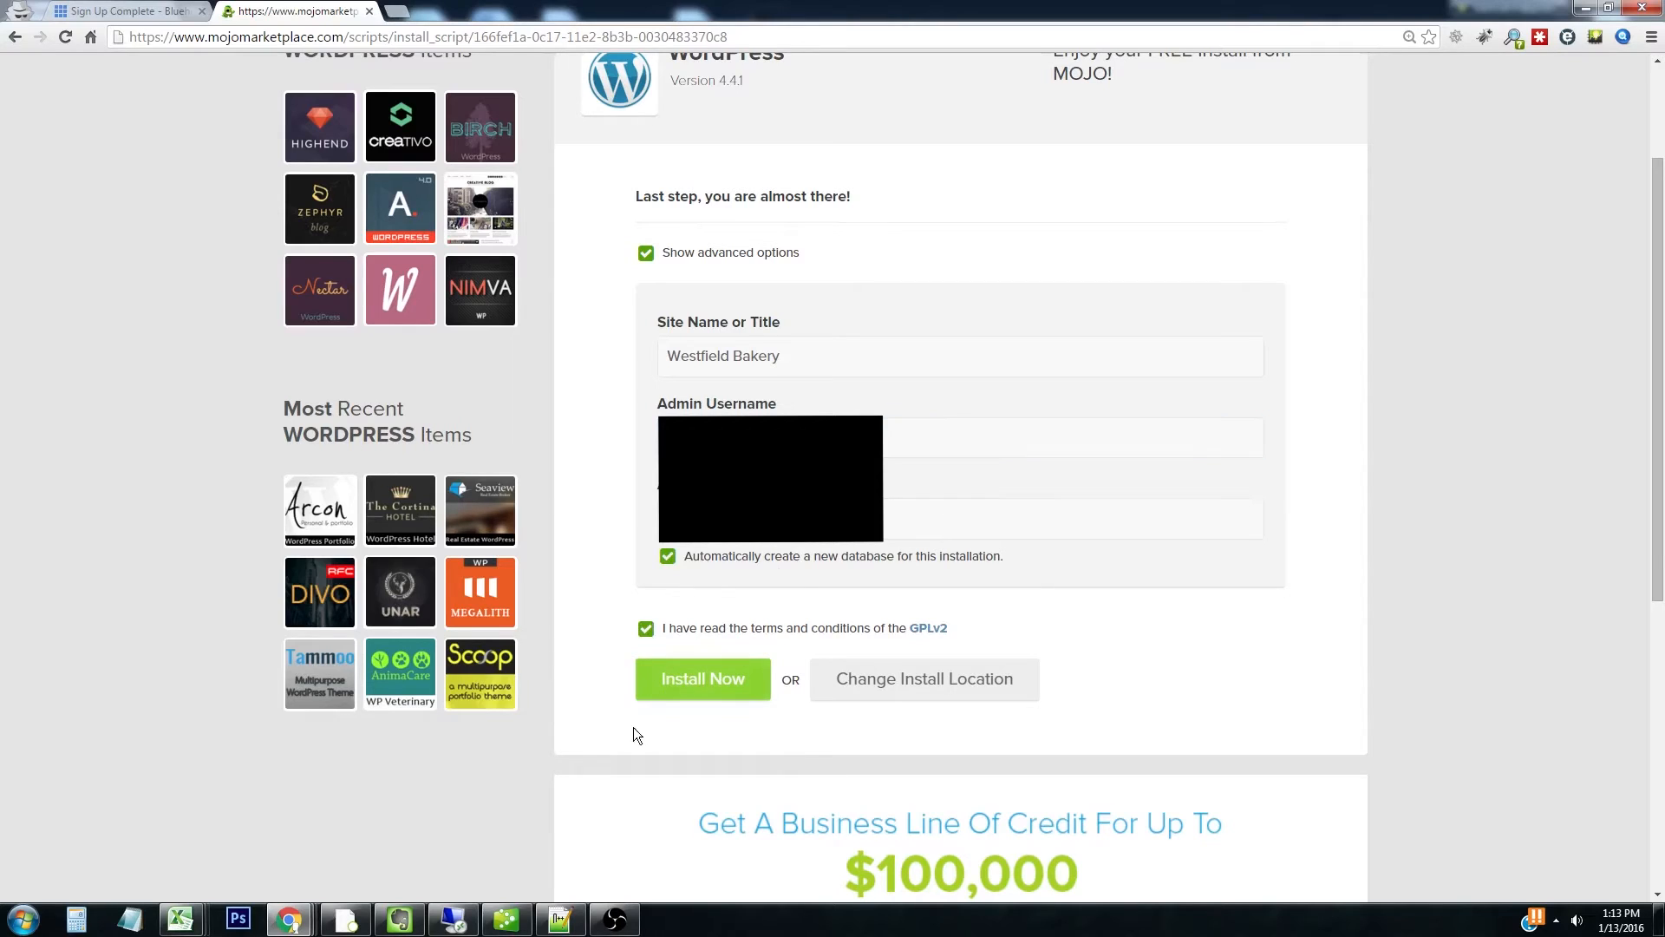
pyautogui.click(731, 691)
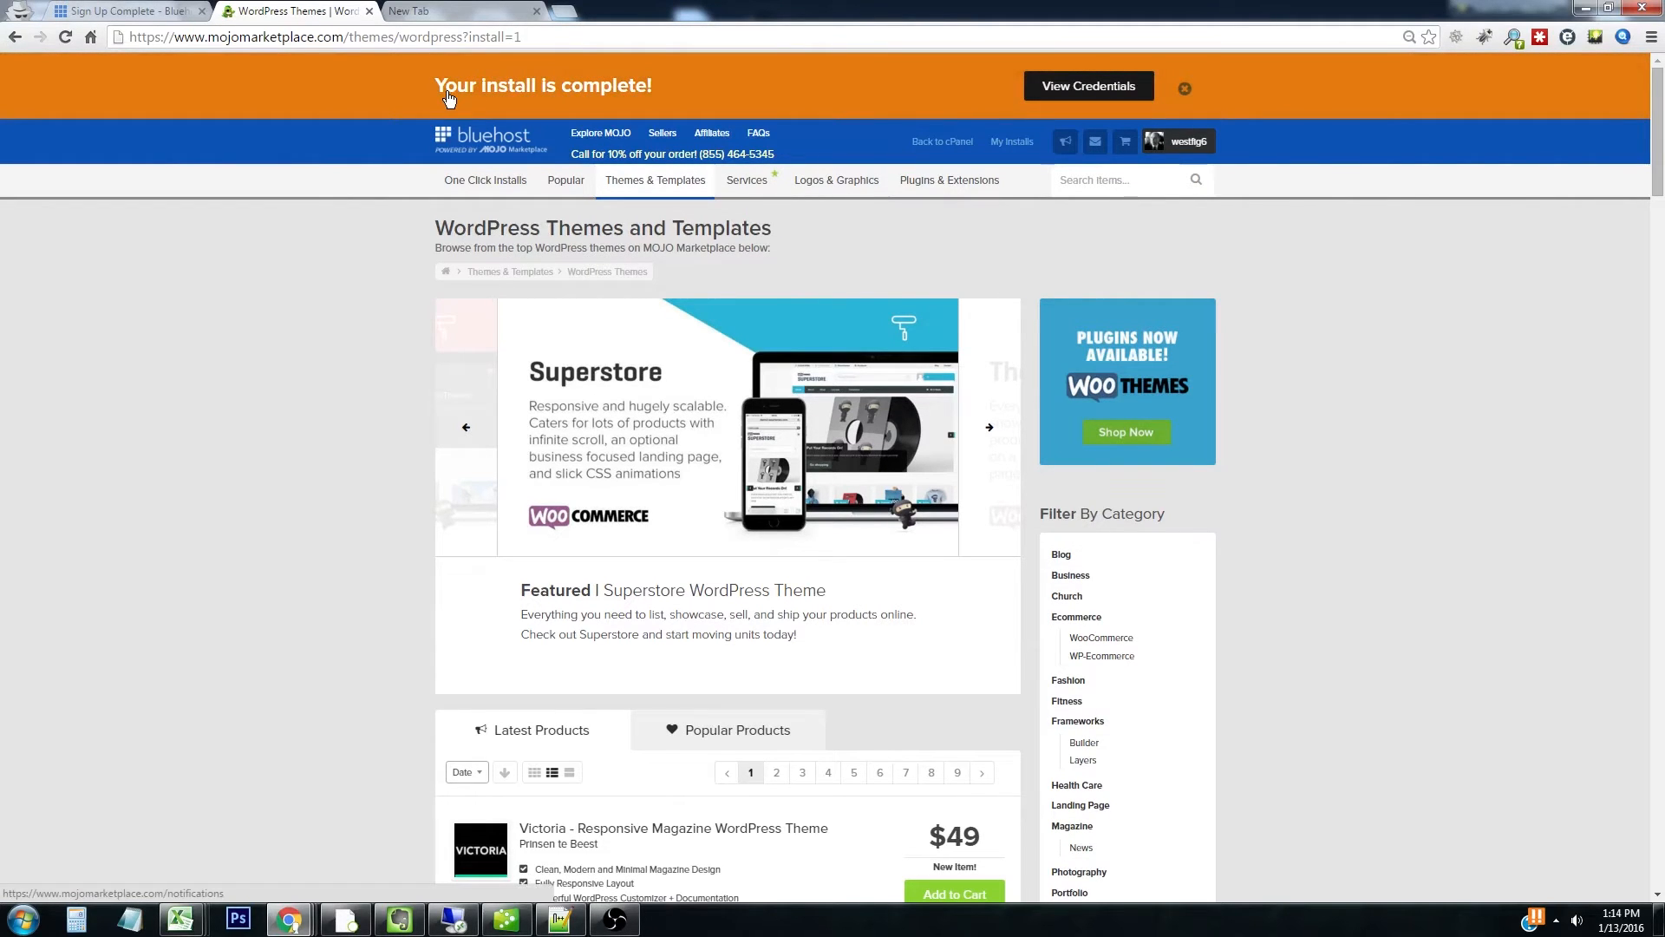
# View the new install's credentials in the Notification Center
pyautogui.click(1090, 87)
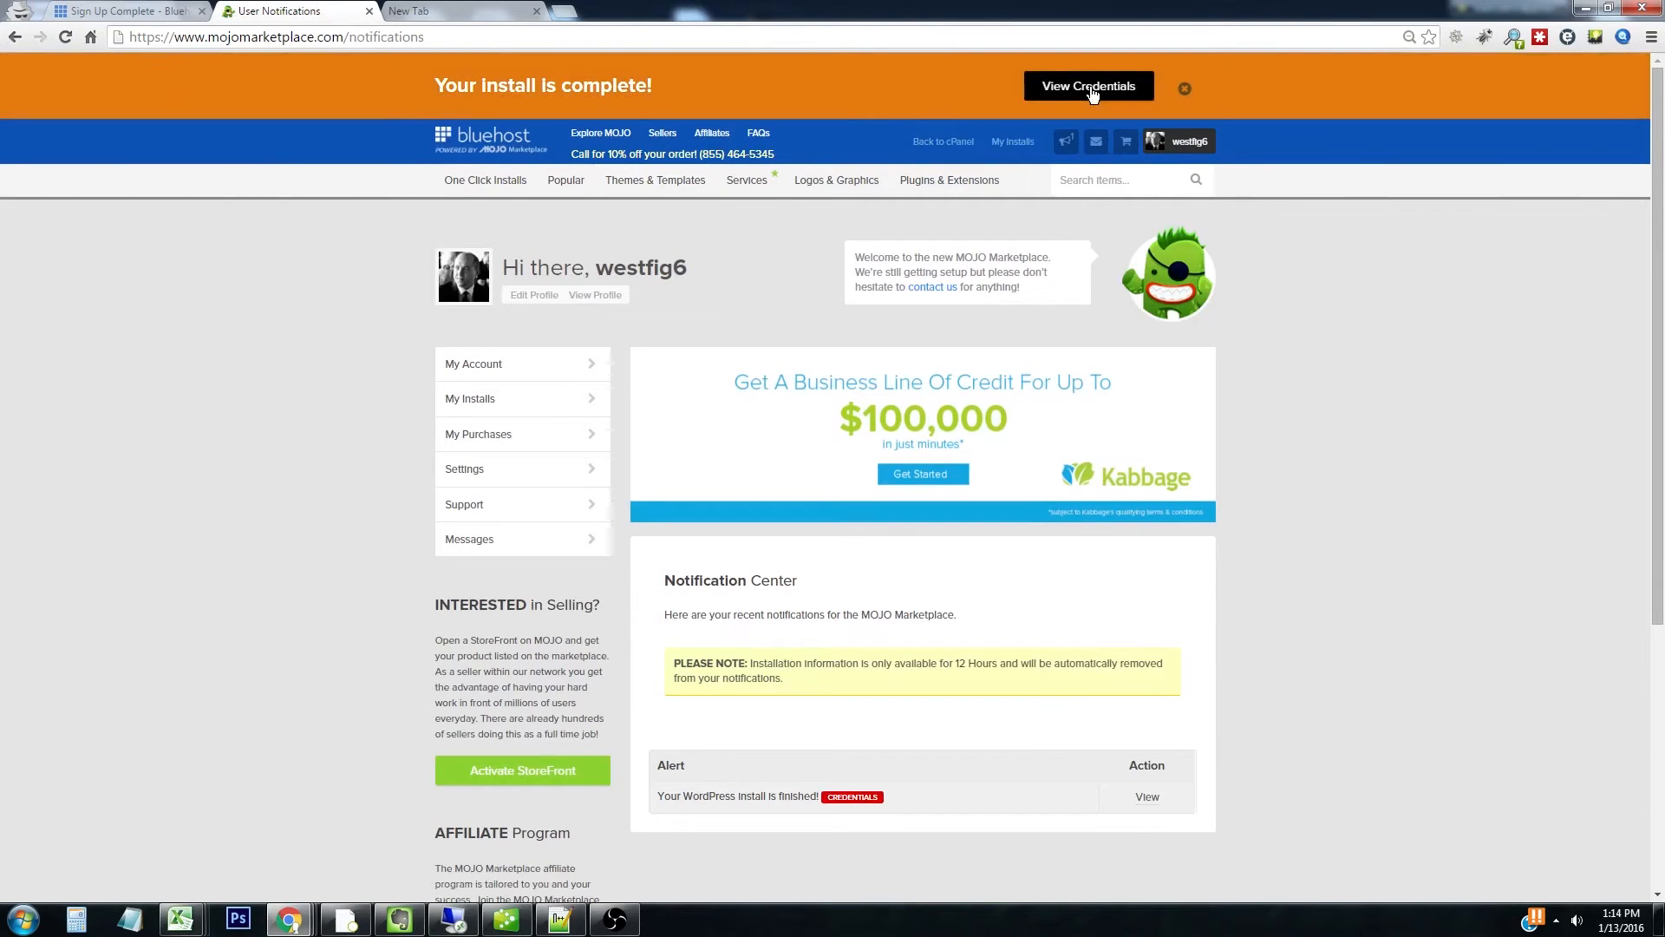
pyautogui.hotkey('ctrl', 'l')
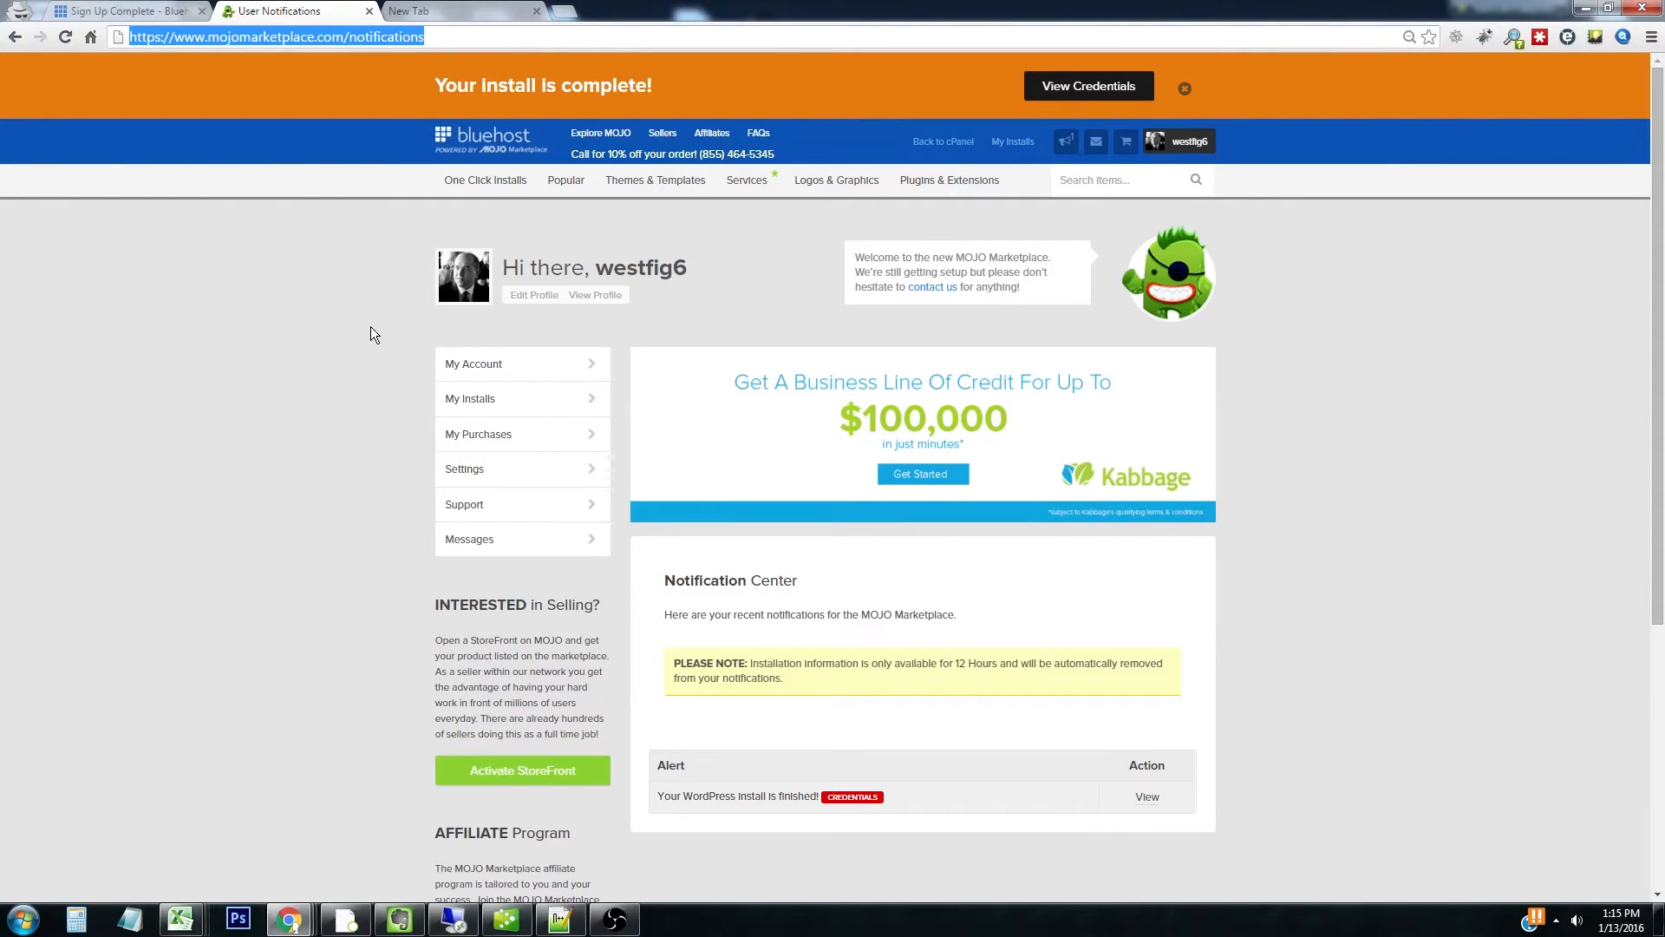
# Load westfieldbakery.com in the incognito tab and go to its admin login page
pyautogui.click(430, 10)
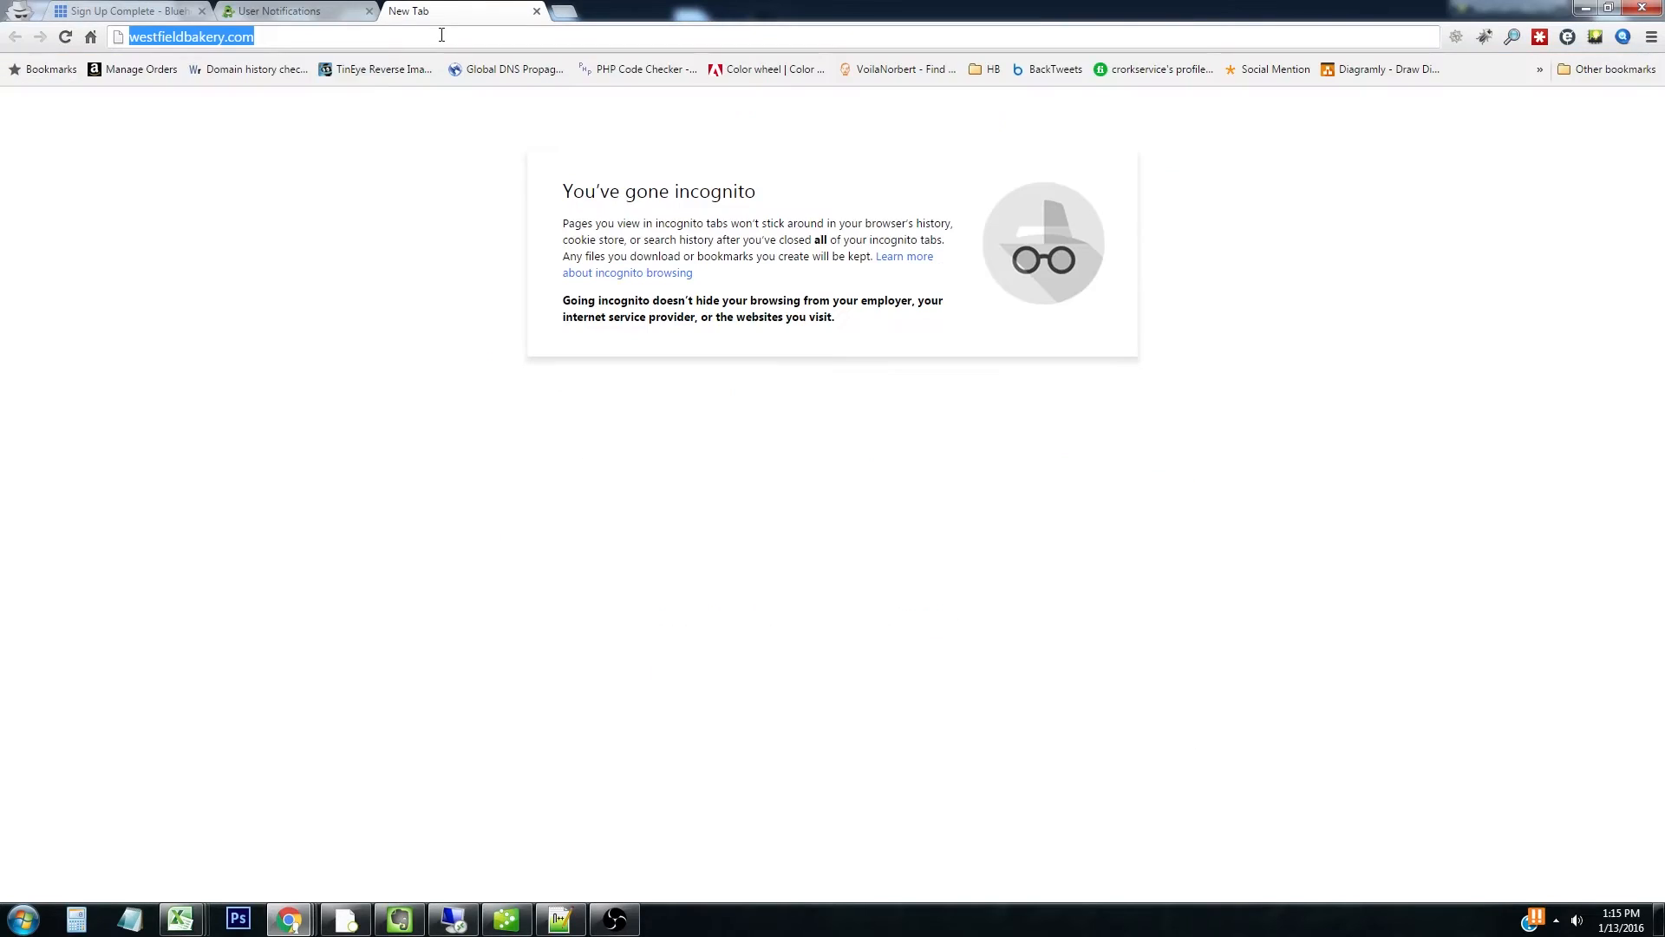
pyautogui.press('Return')
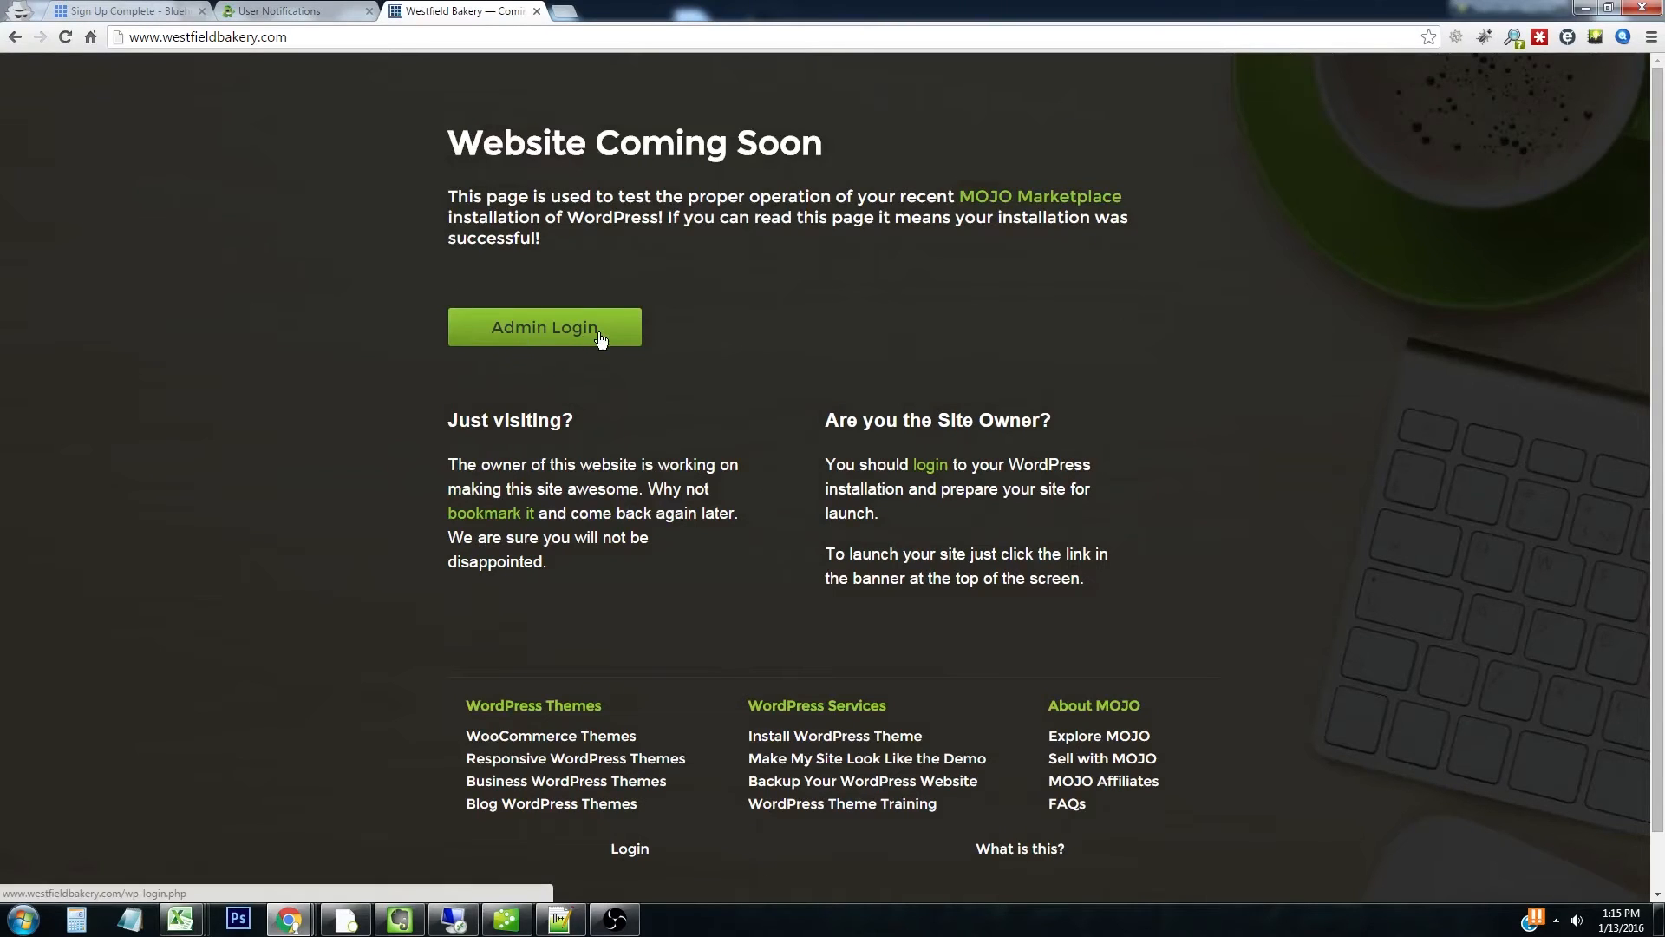
pyautogui.click(598, 332)
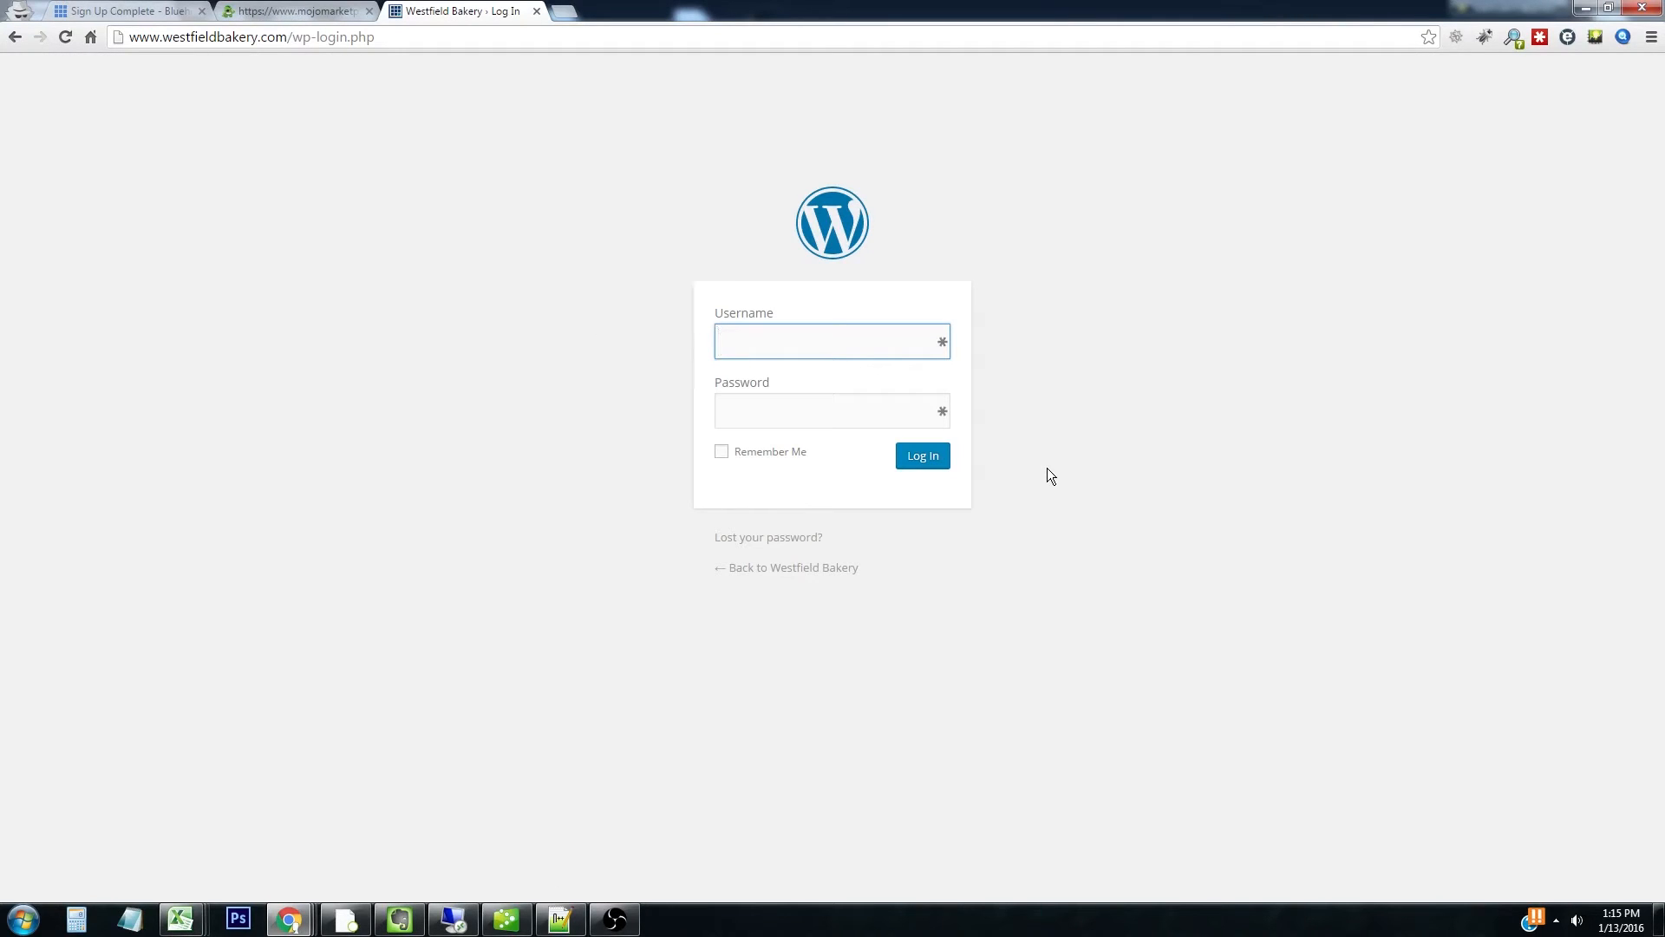
# Log in with the admin username and the copied password, dismissing the save-password prompt
pyautogui.write('admin')
pyautogui.press('Tab')
pyautogui.hotkey('ctrl', 'v')
pyautogui.click(941, 462)
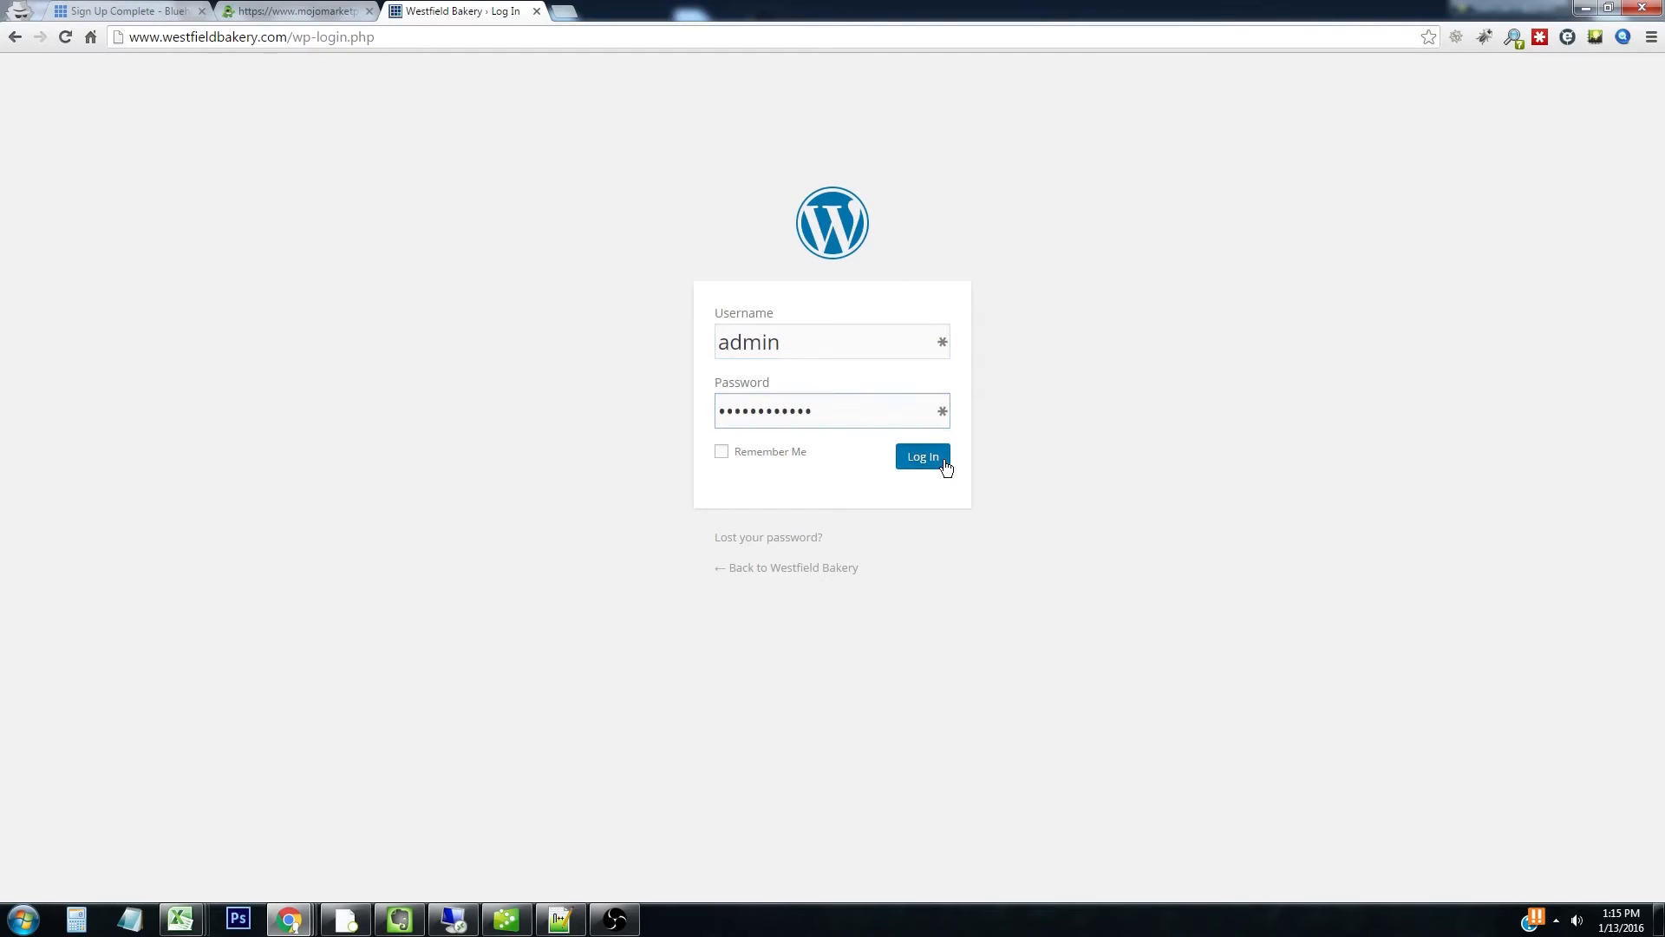
pyautogui.click(1594, 71)
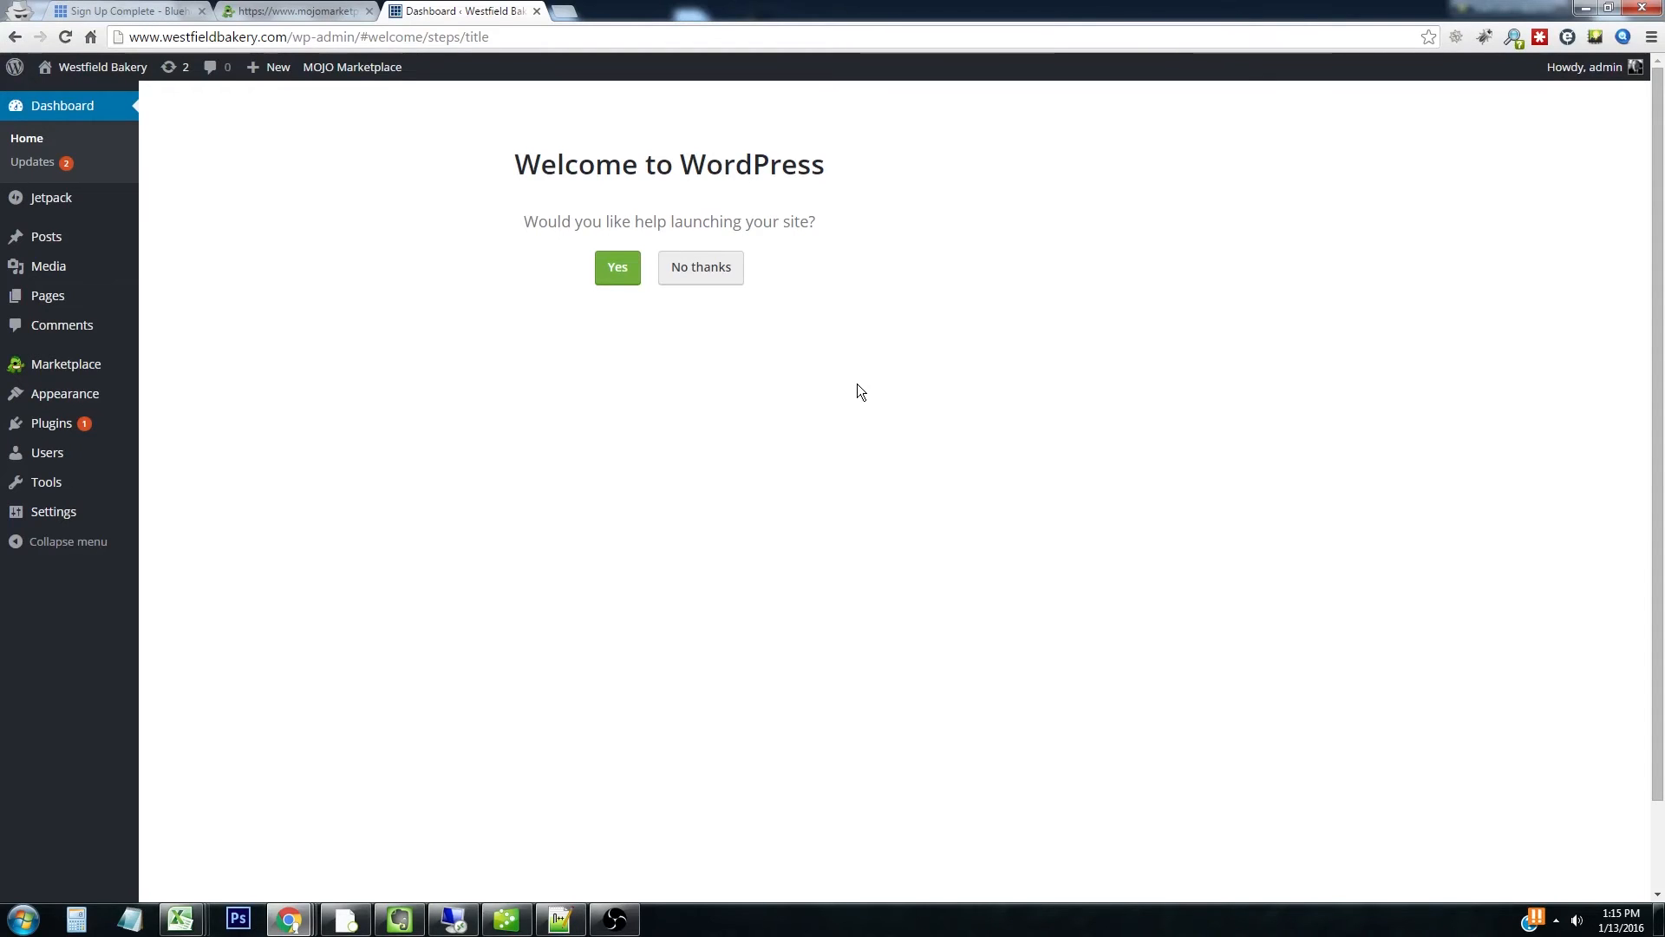
# Decline the launch help, close the forms tour, and go to Appearance > Themes
pyautogui.click(701, 267)
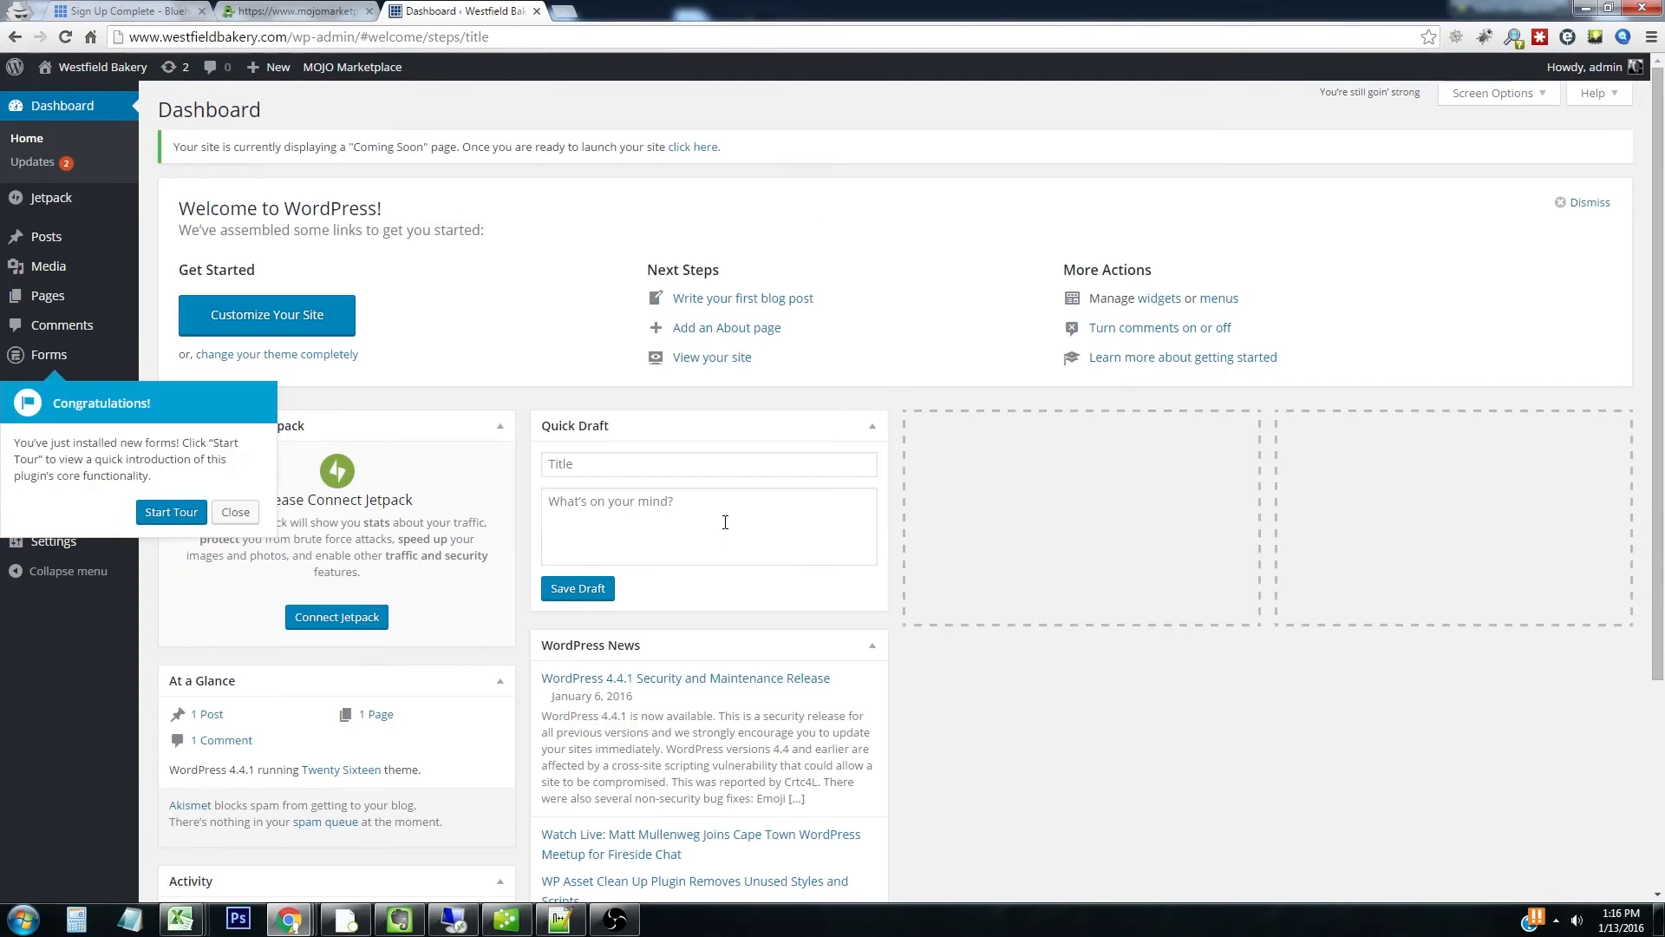
pyautogui.click(236, 513)
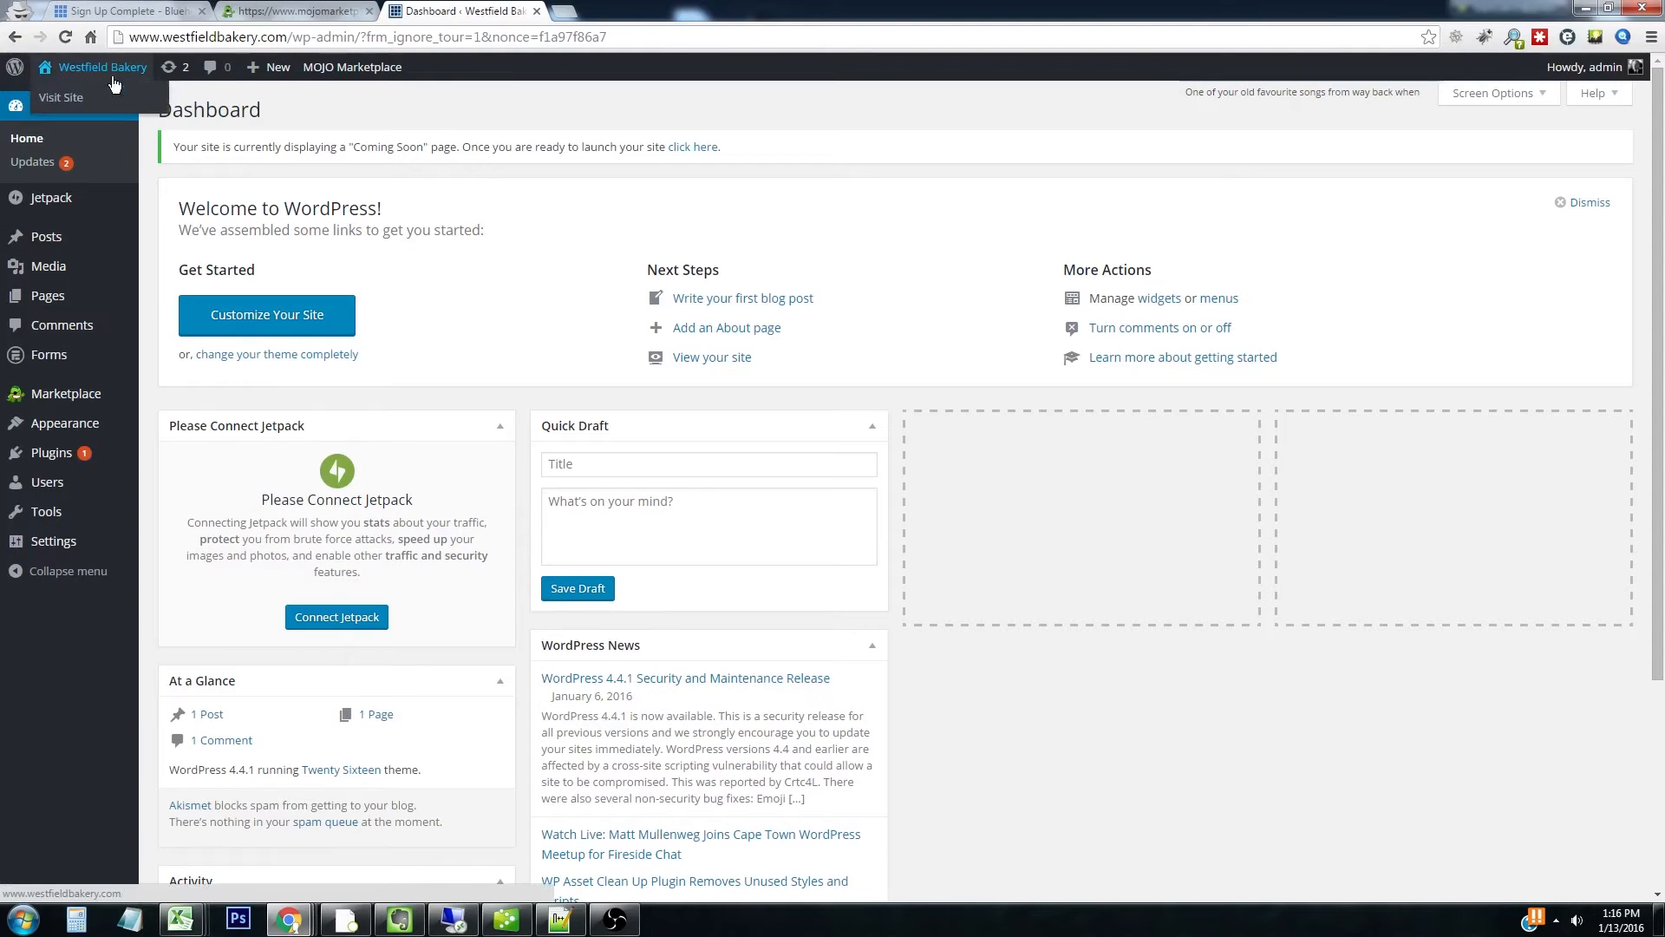
pyautogui.moveTo(33, 427)
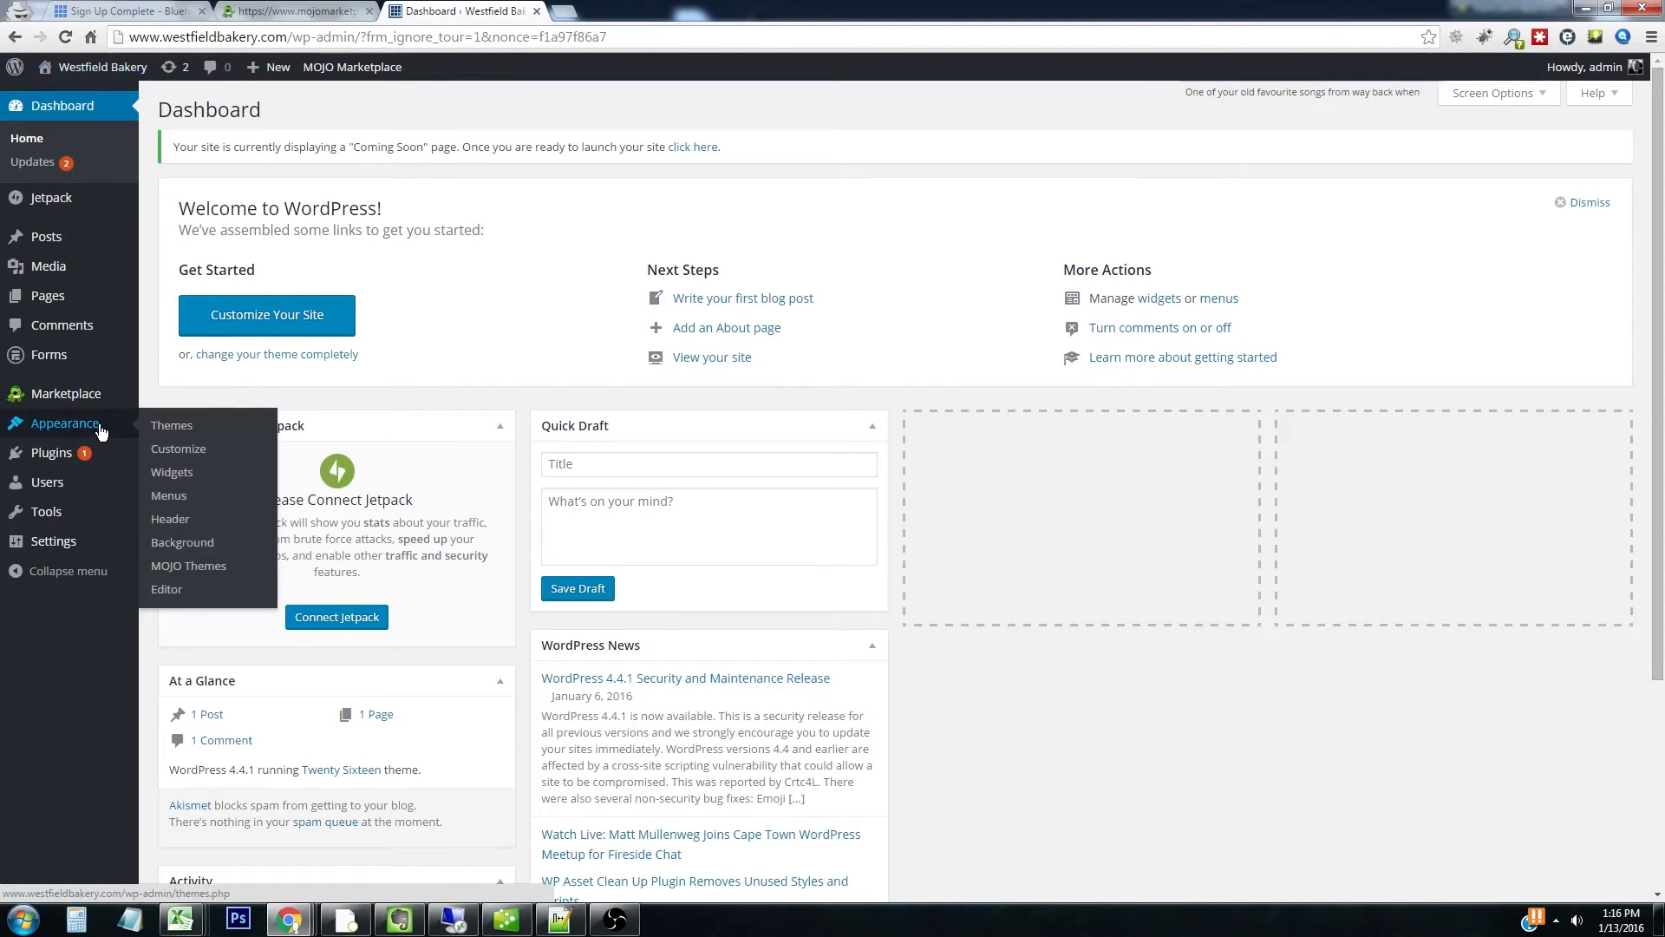
pyautogui.click(182, 427)
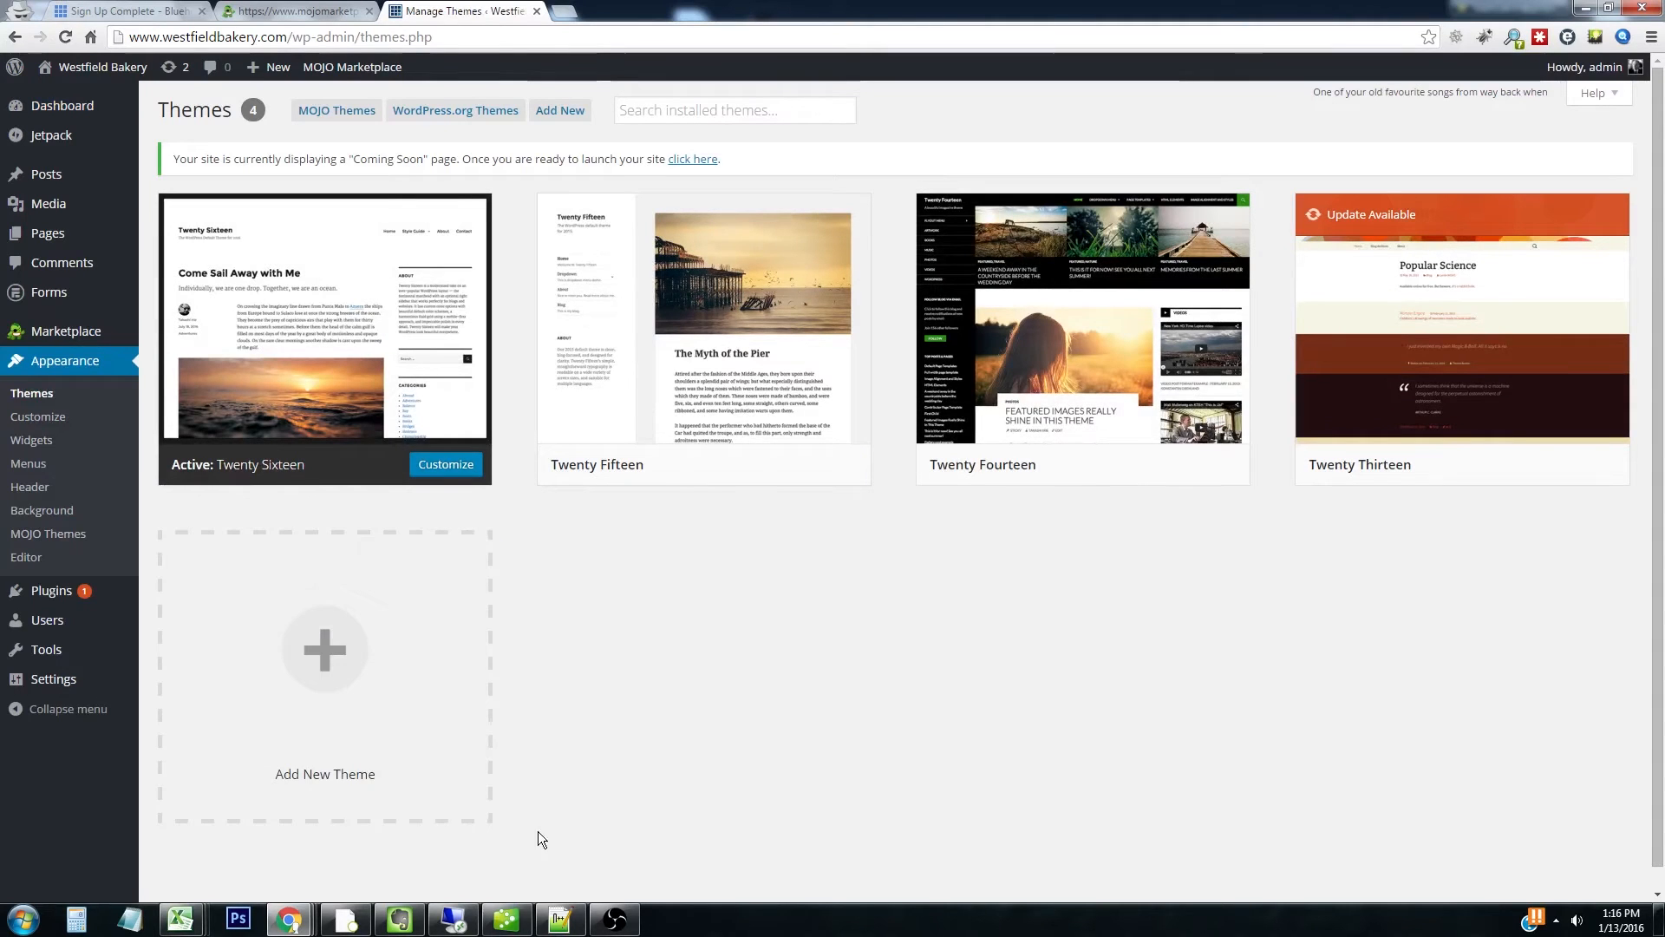
# Search the theme directory for 'topshop', then install and activate the TopShop theme
pyautogui.click(330, 656)
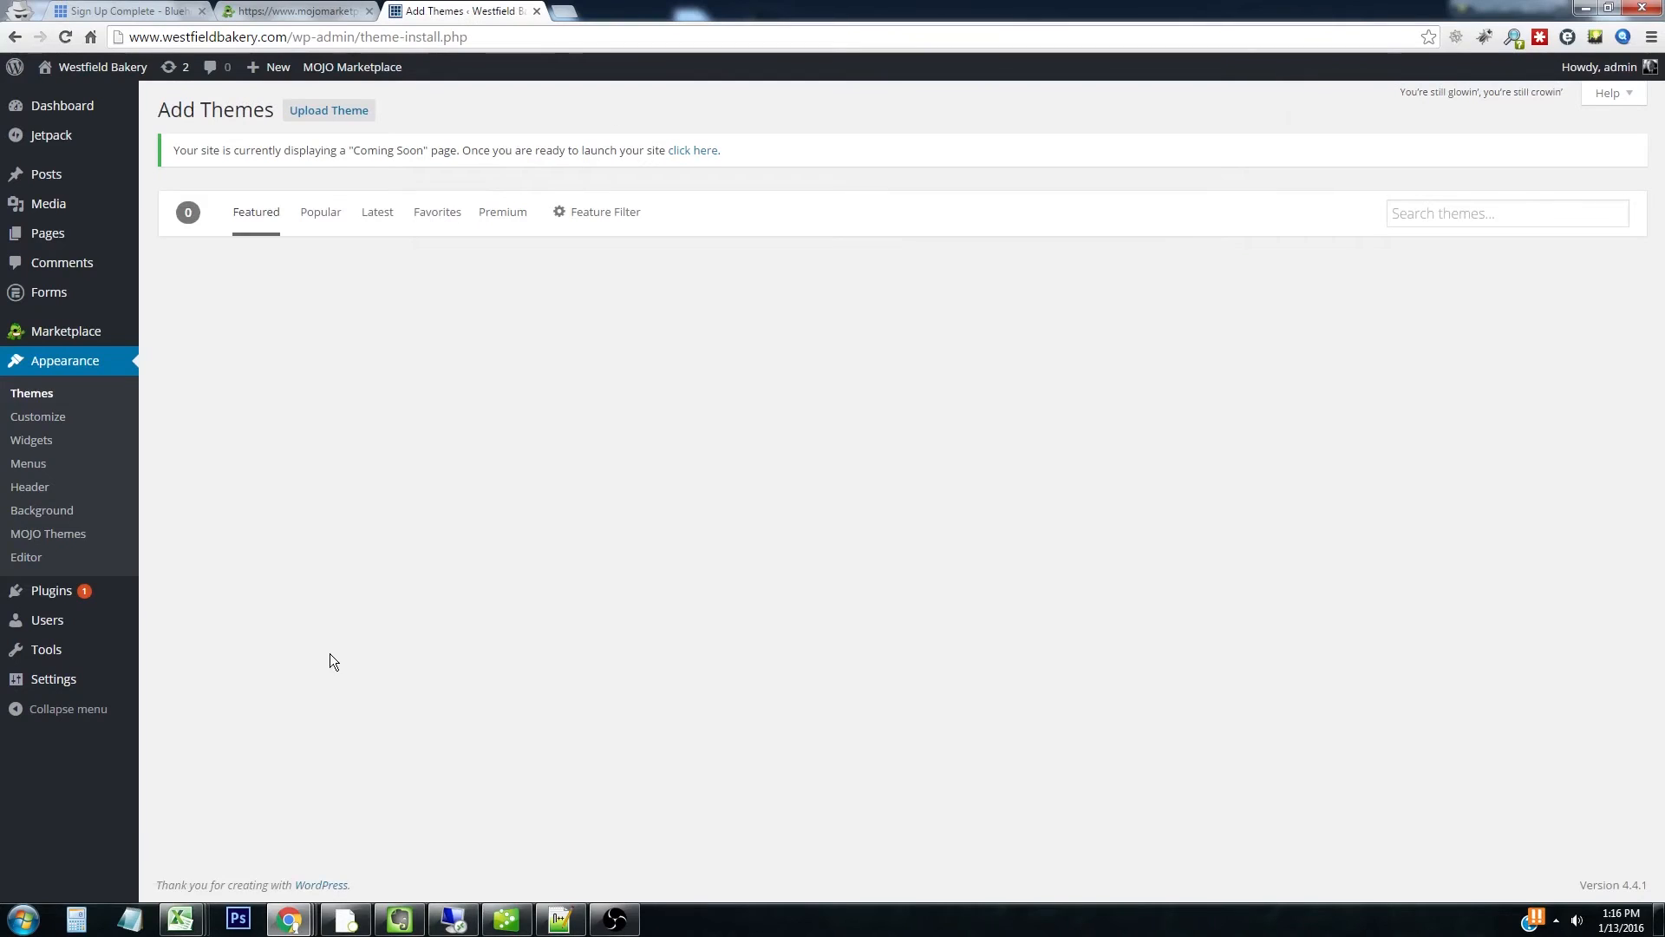
pyautogui.click(1438, 213)
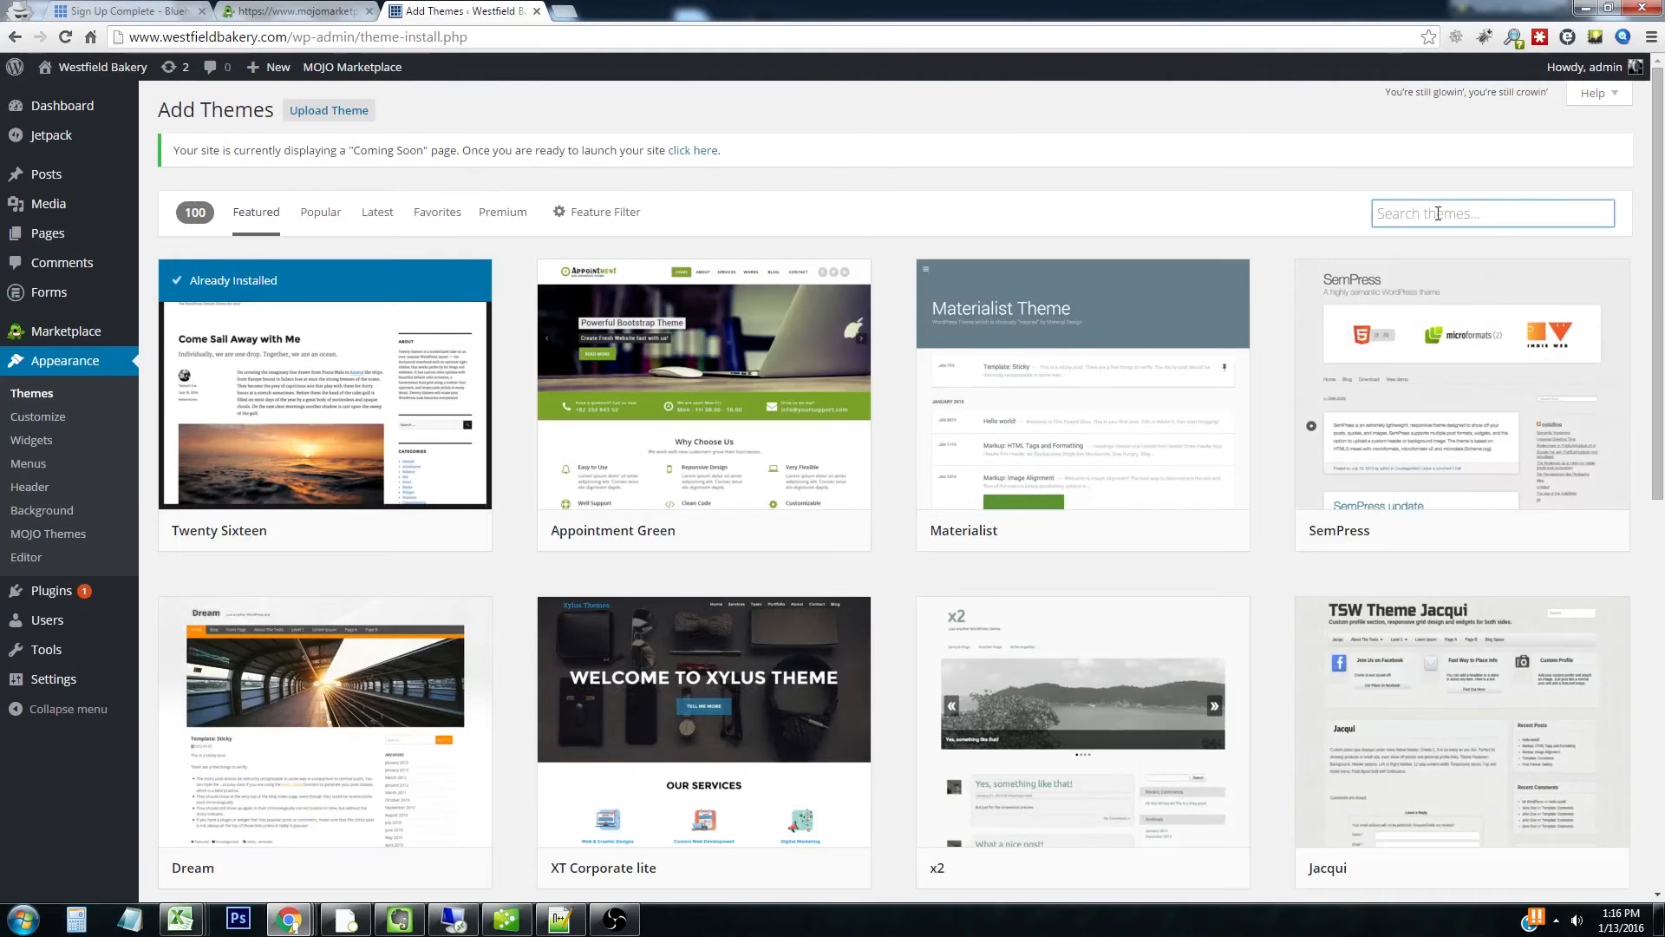
pyautogui.write('topshop')
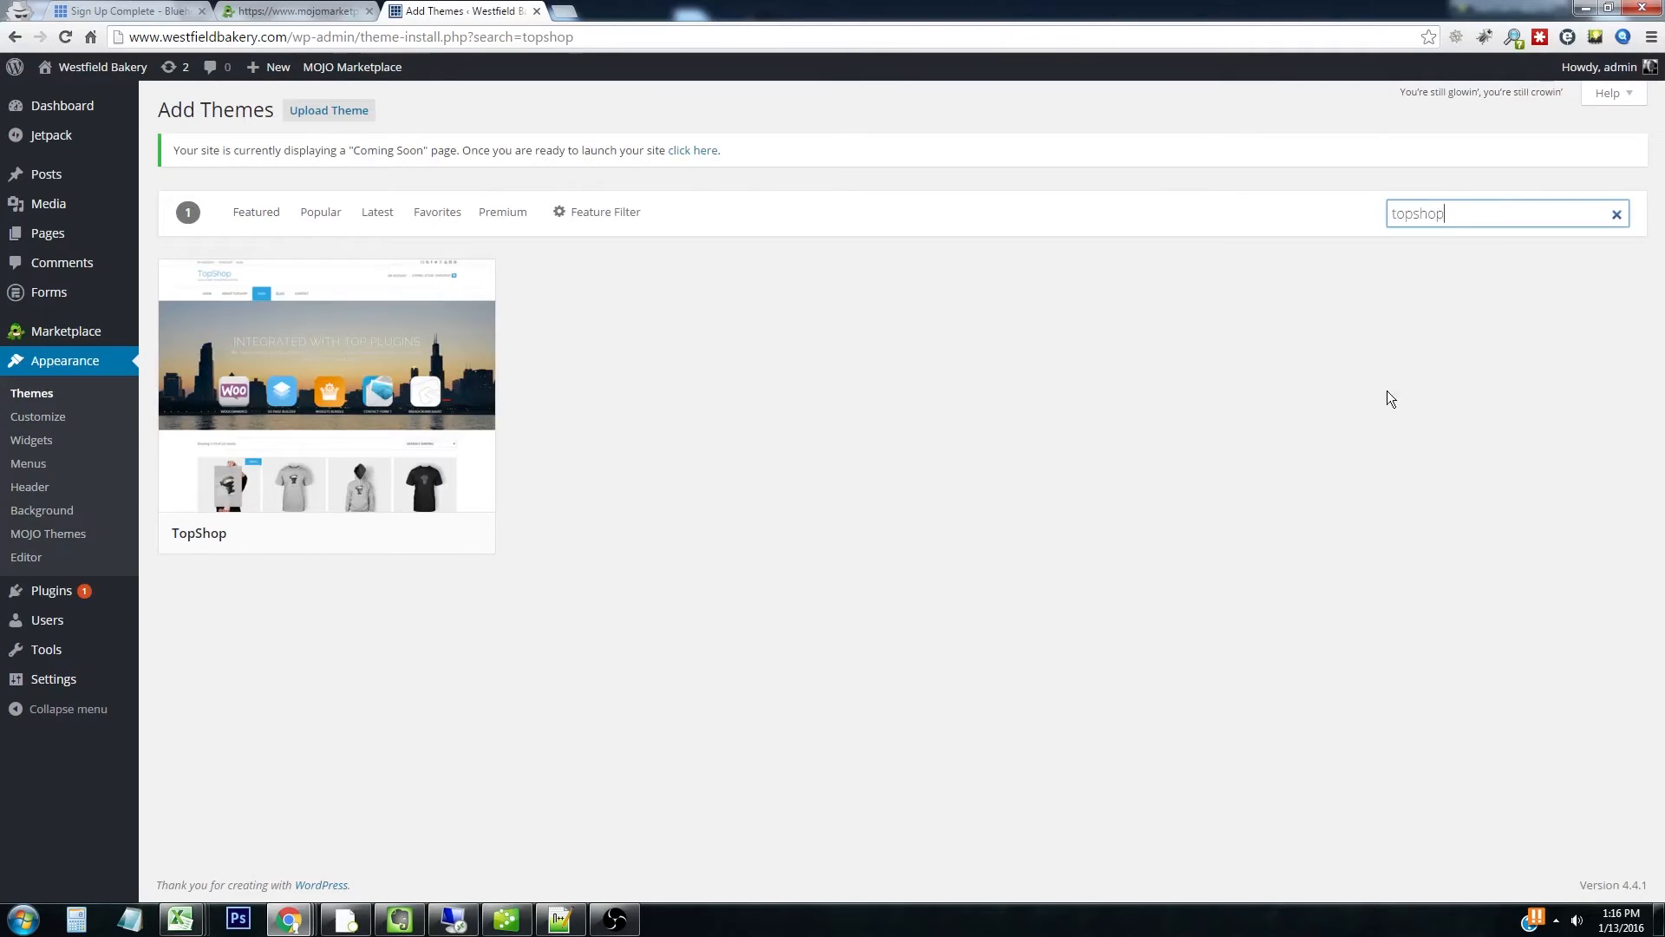
pyautogui.moveTo(304, 425)
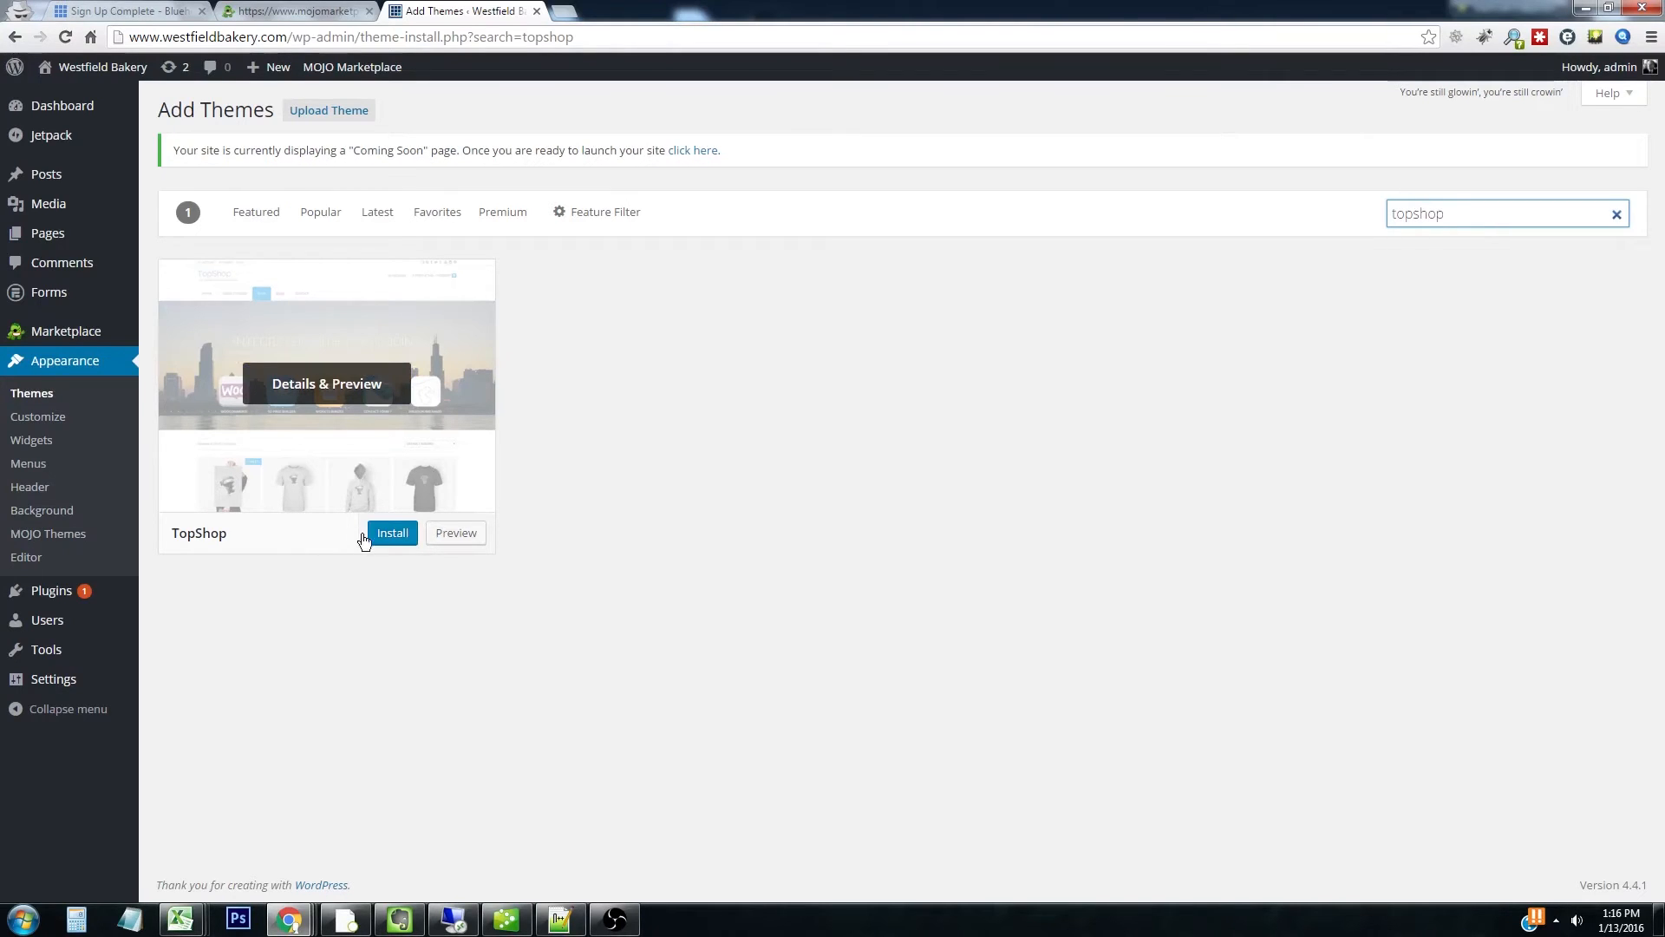
pyautogui.click(392, 532)
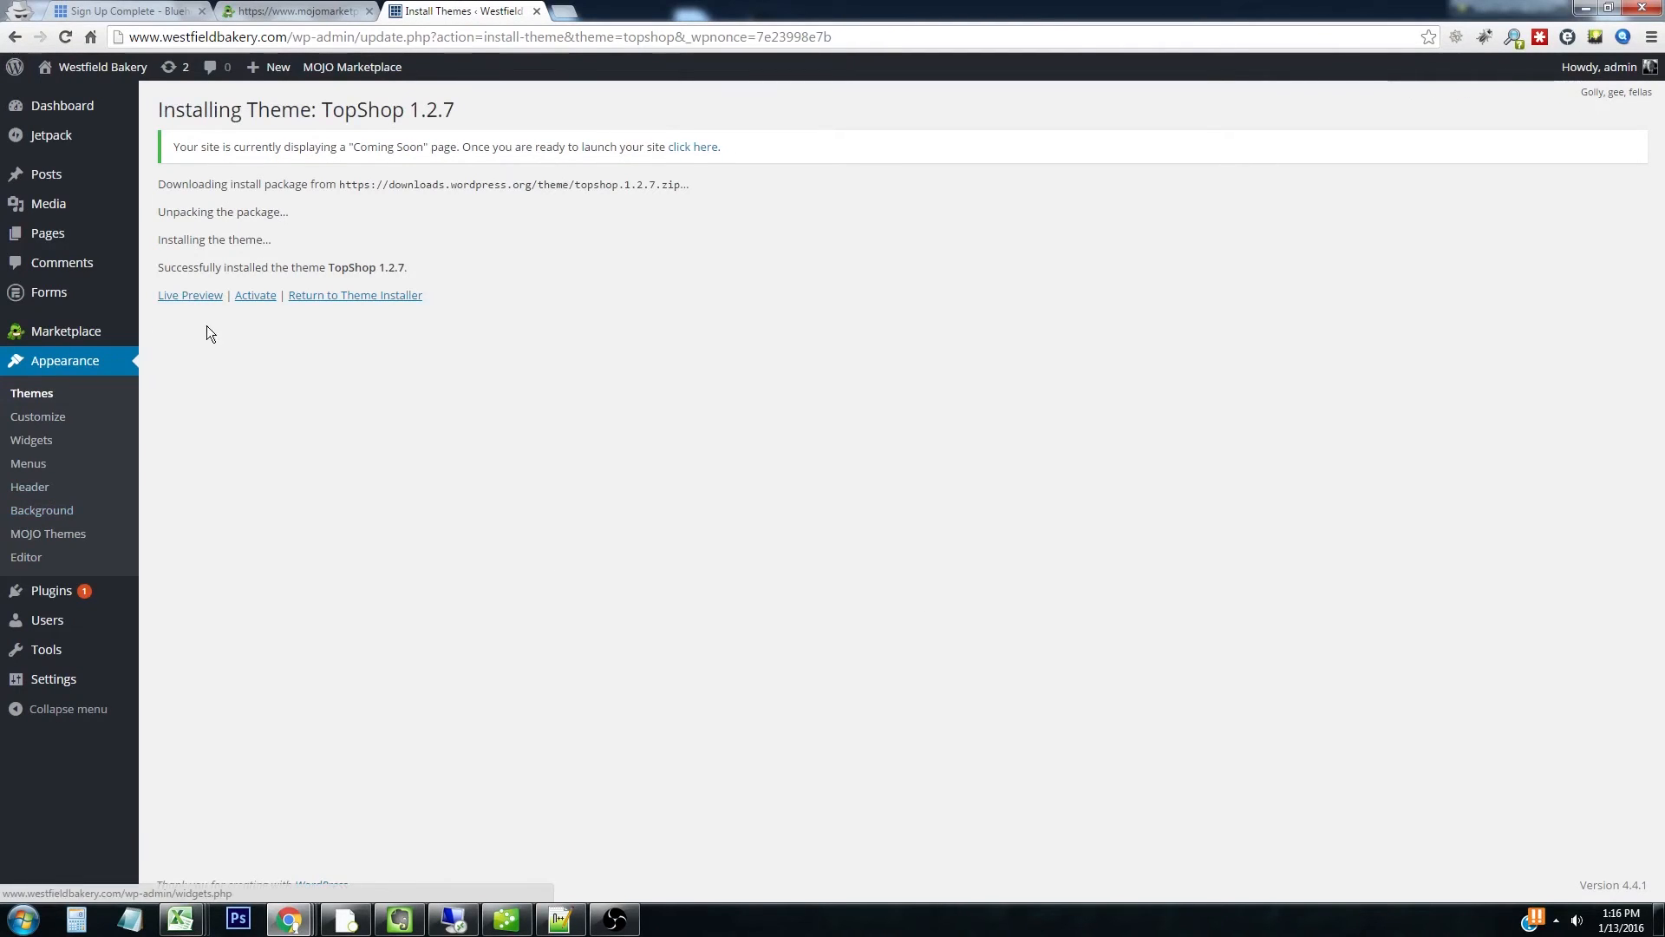
pyautogui.click(265, 299)
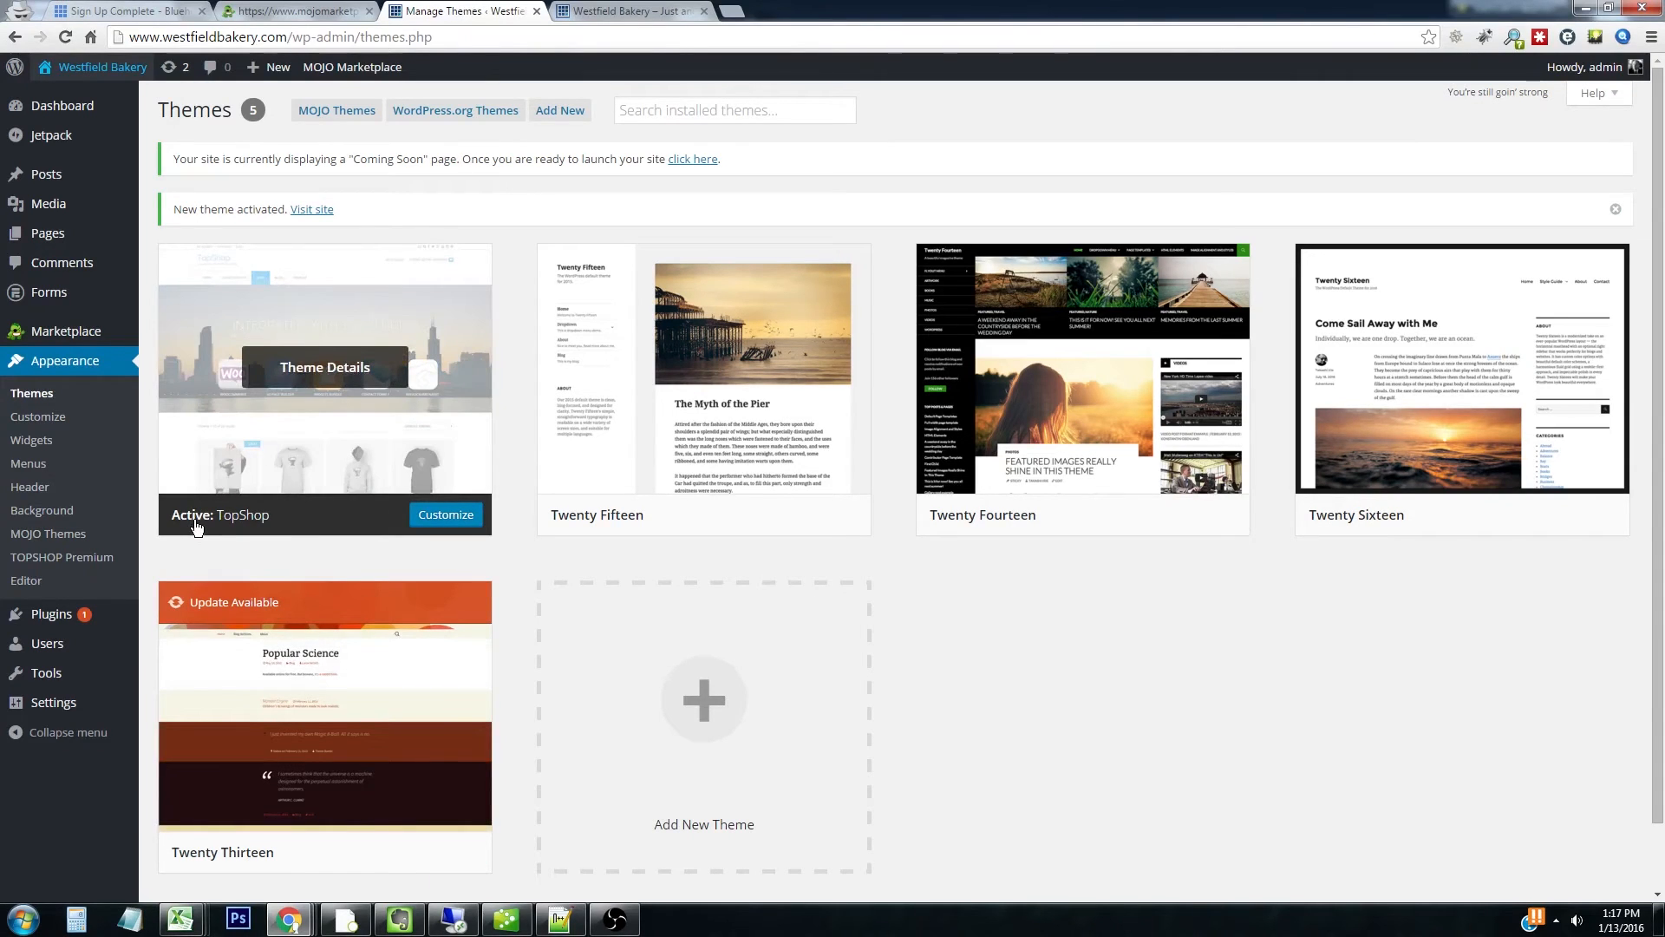
pyautogui.click(466, 523)
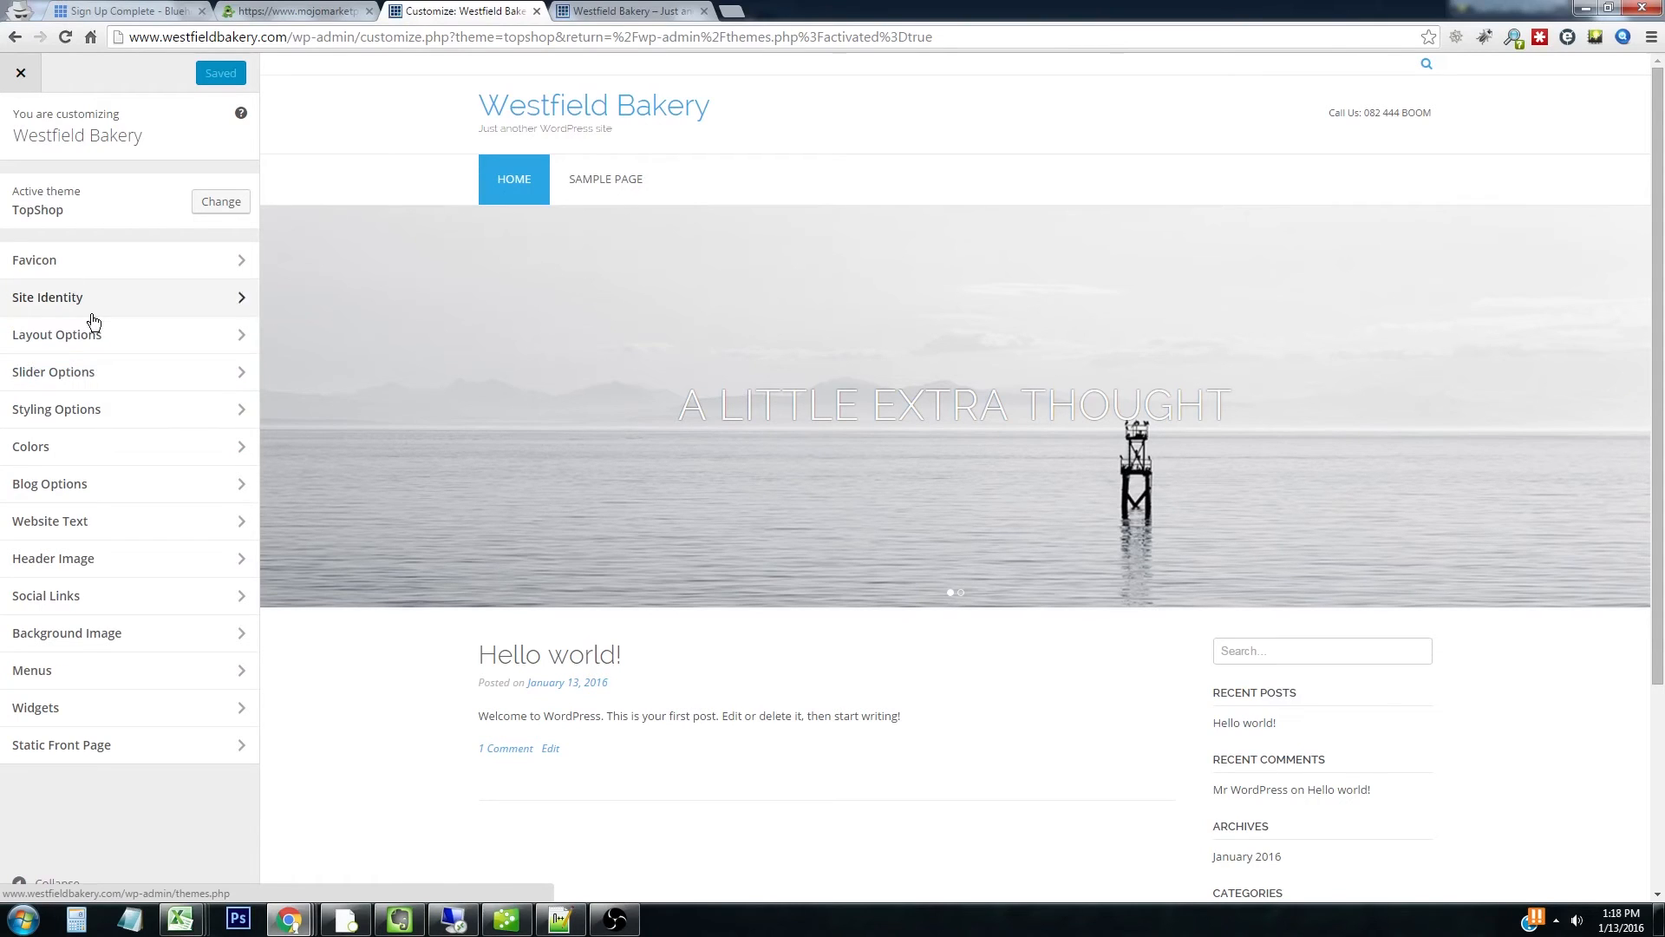
# Choose Meta Slider in the Customizer's Slider Options 'Choose a Slider' list
pyautogui.click(109, 383)
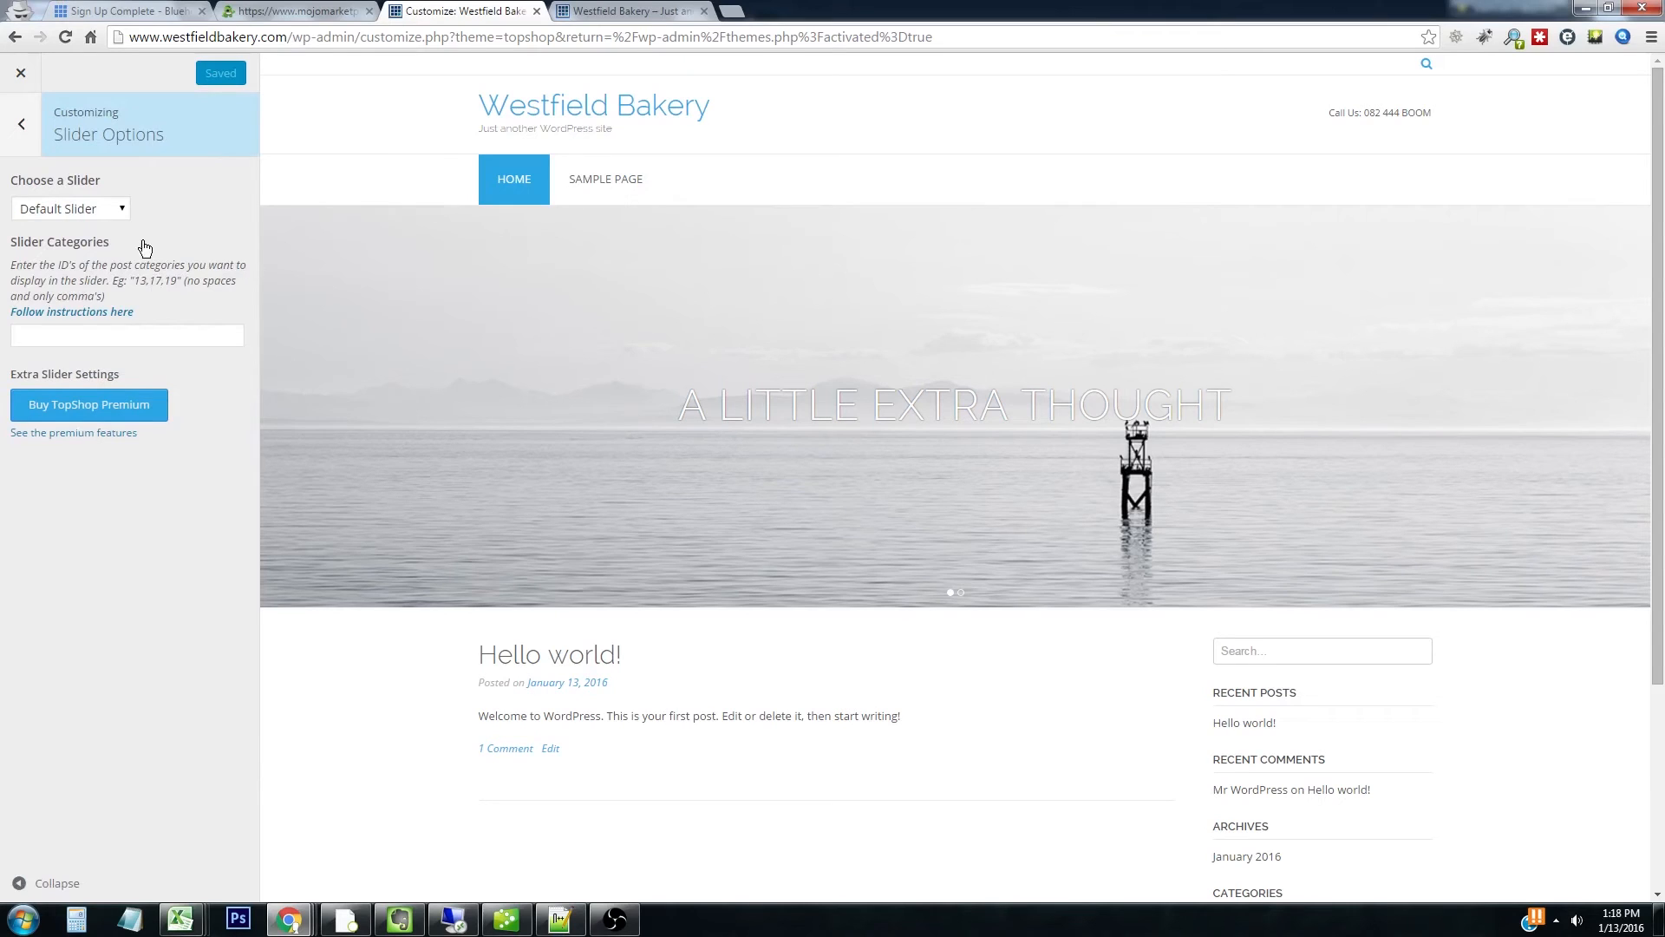
pyautogui.click(101, 210)
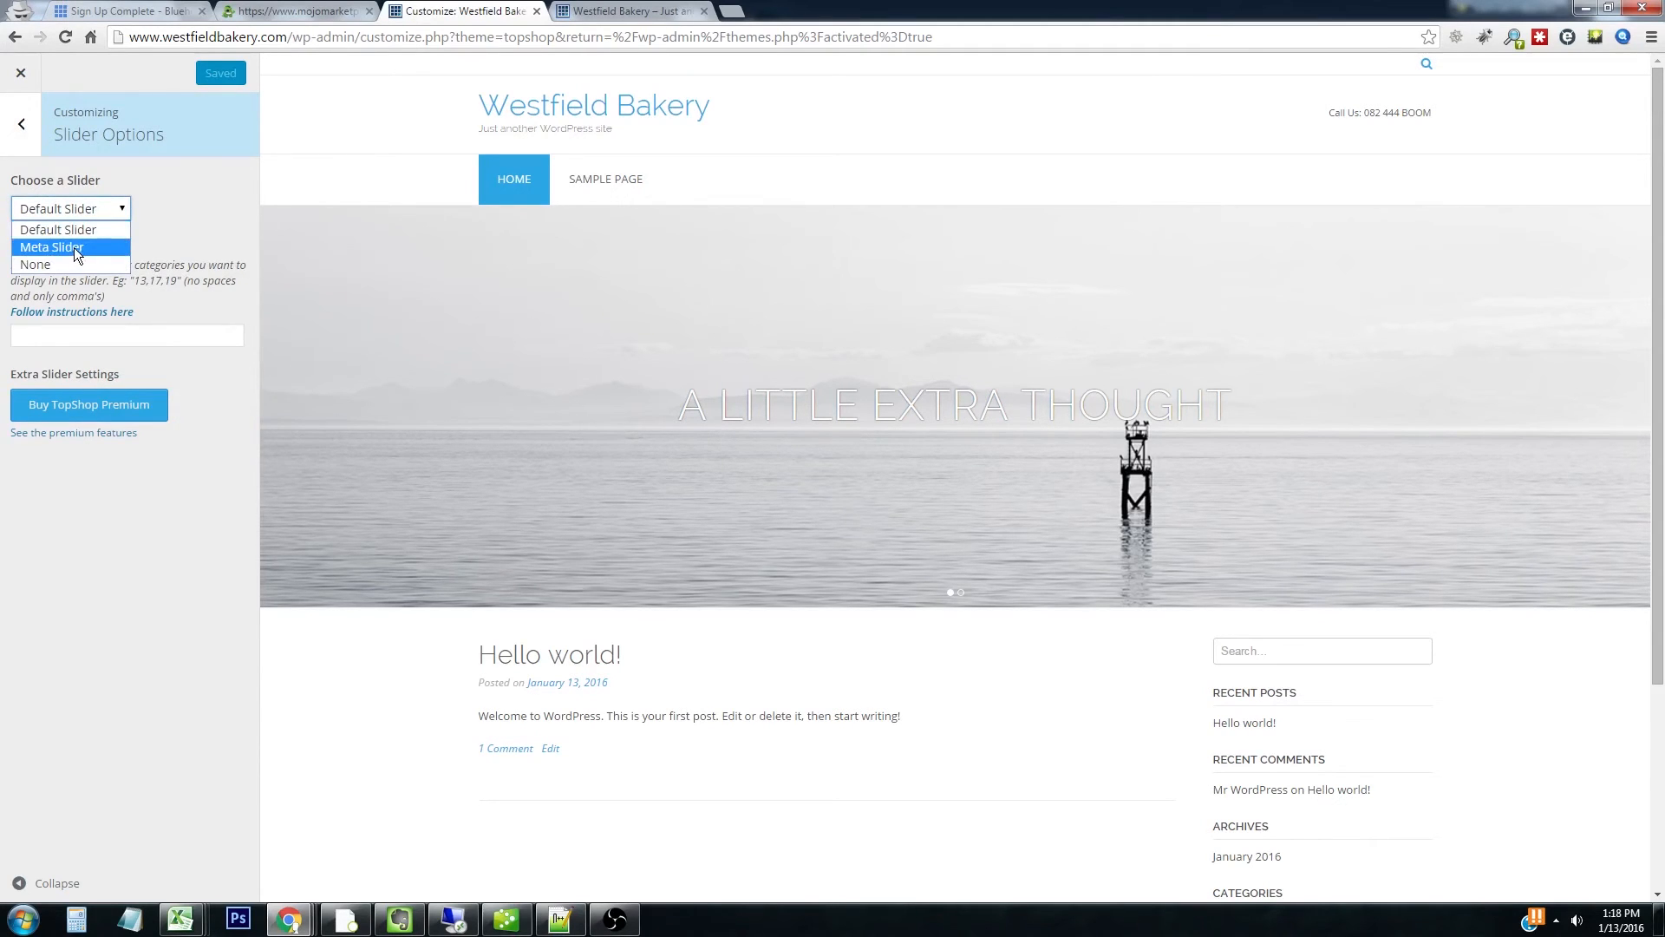
pyautogui.click(75, 247)
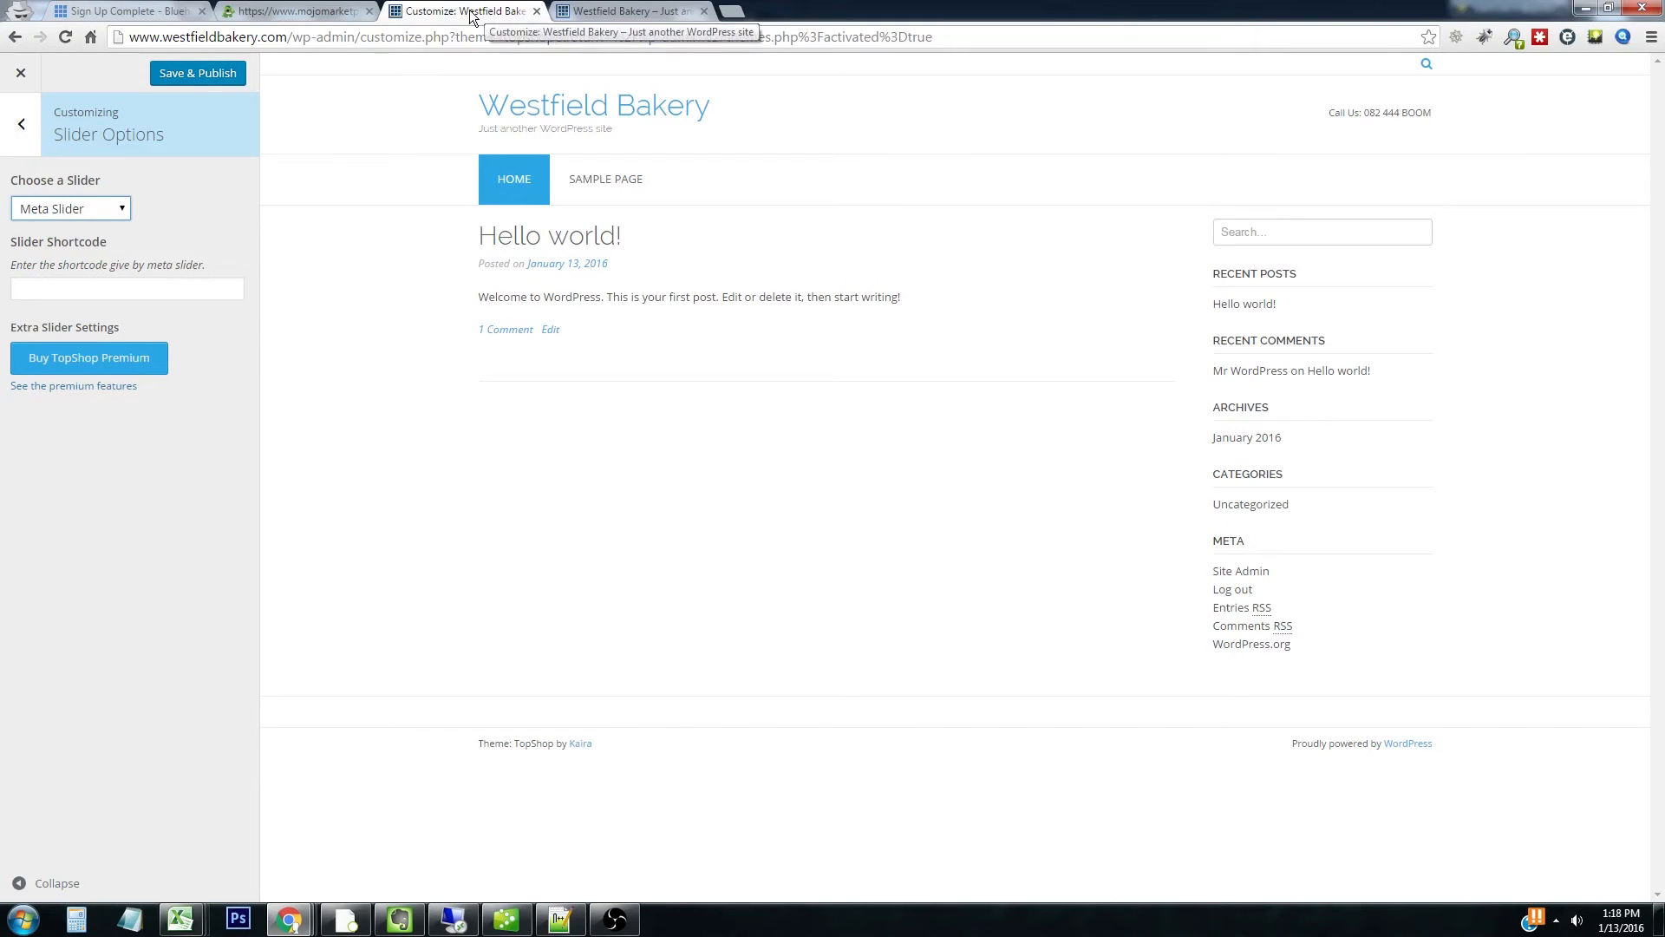
# Go from the live Westfield Bakery site to the dashboard's Add New Plugins page
pyautogui.click(634, 9)
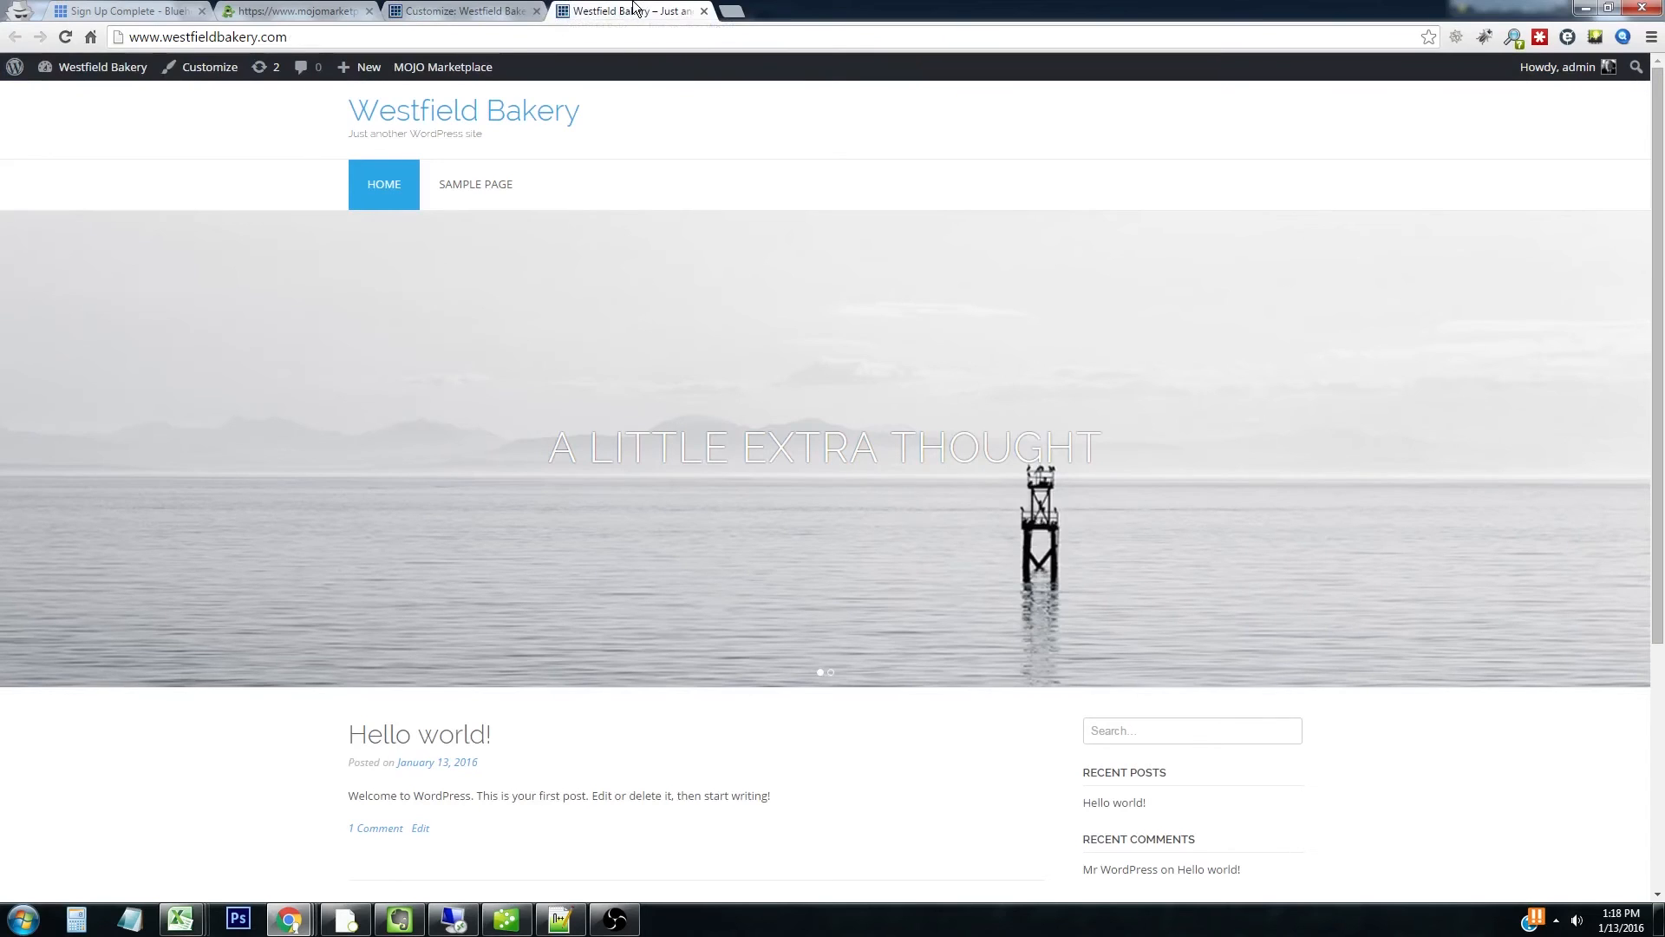
pyautogui.moveTo(85, 69)
pyautogui.click(90, 100)
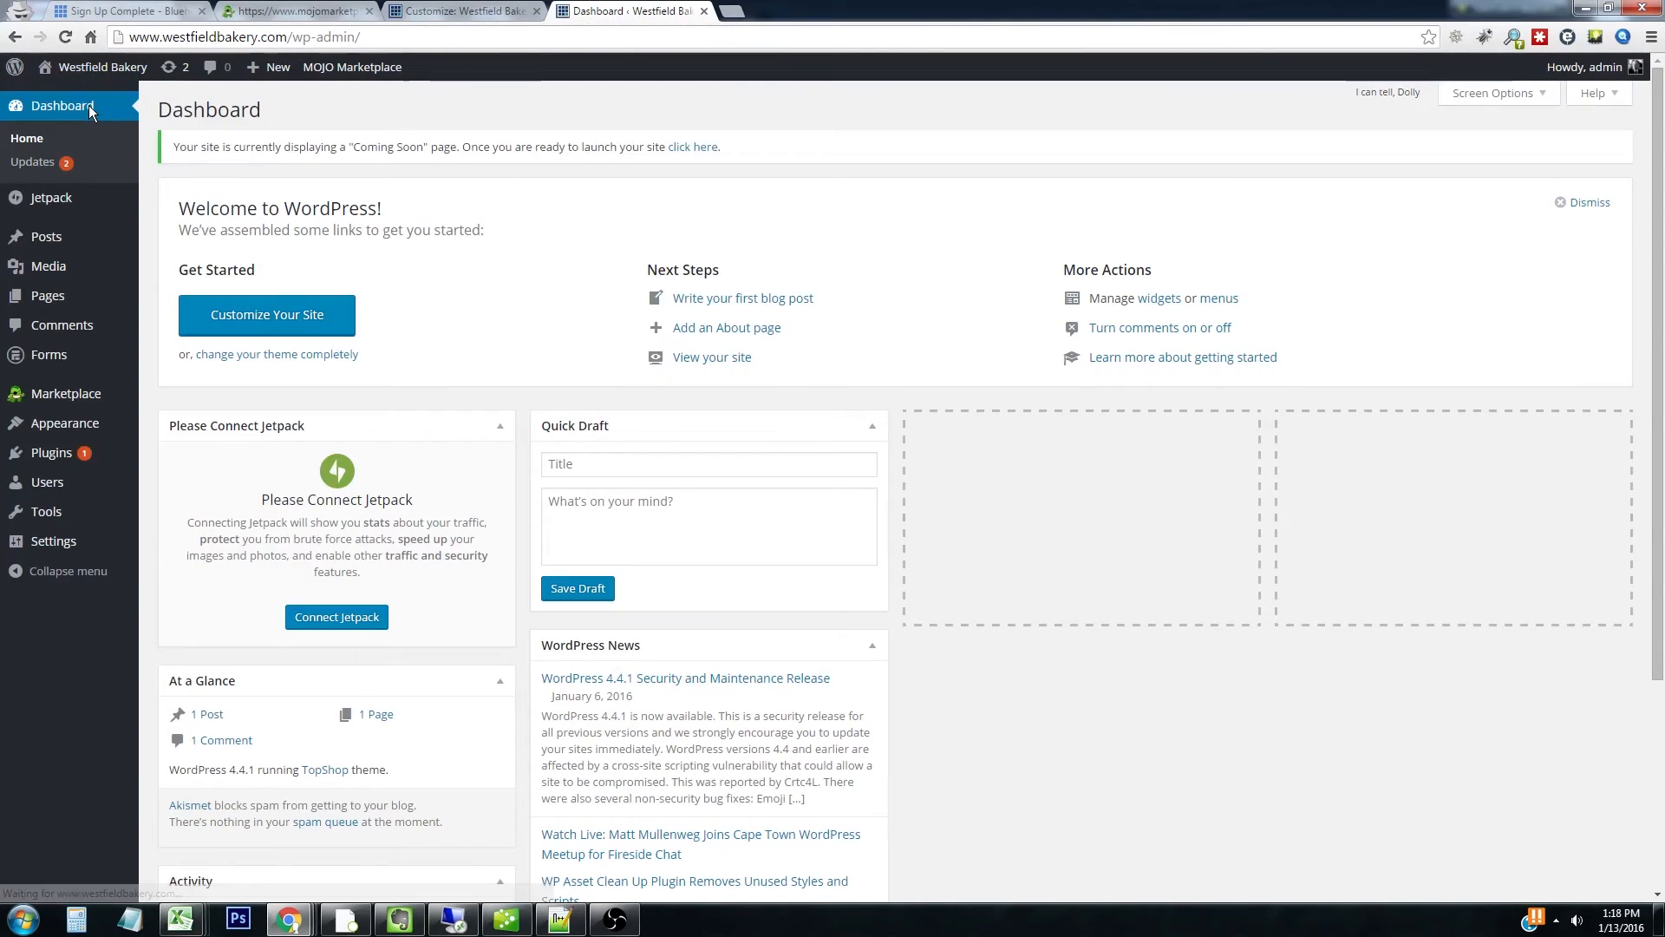
pyautogui.moveTo(70, 452)
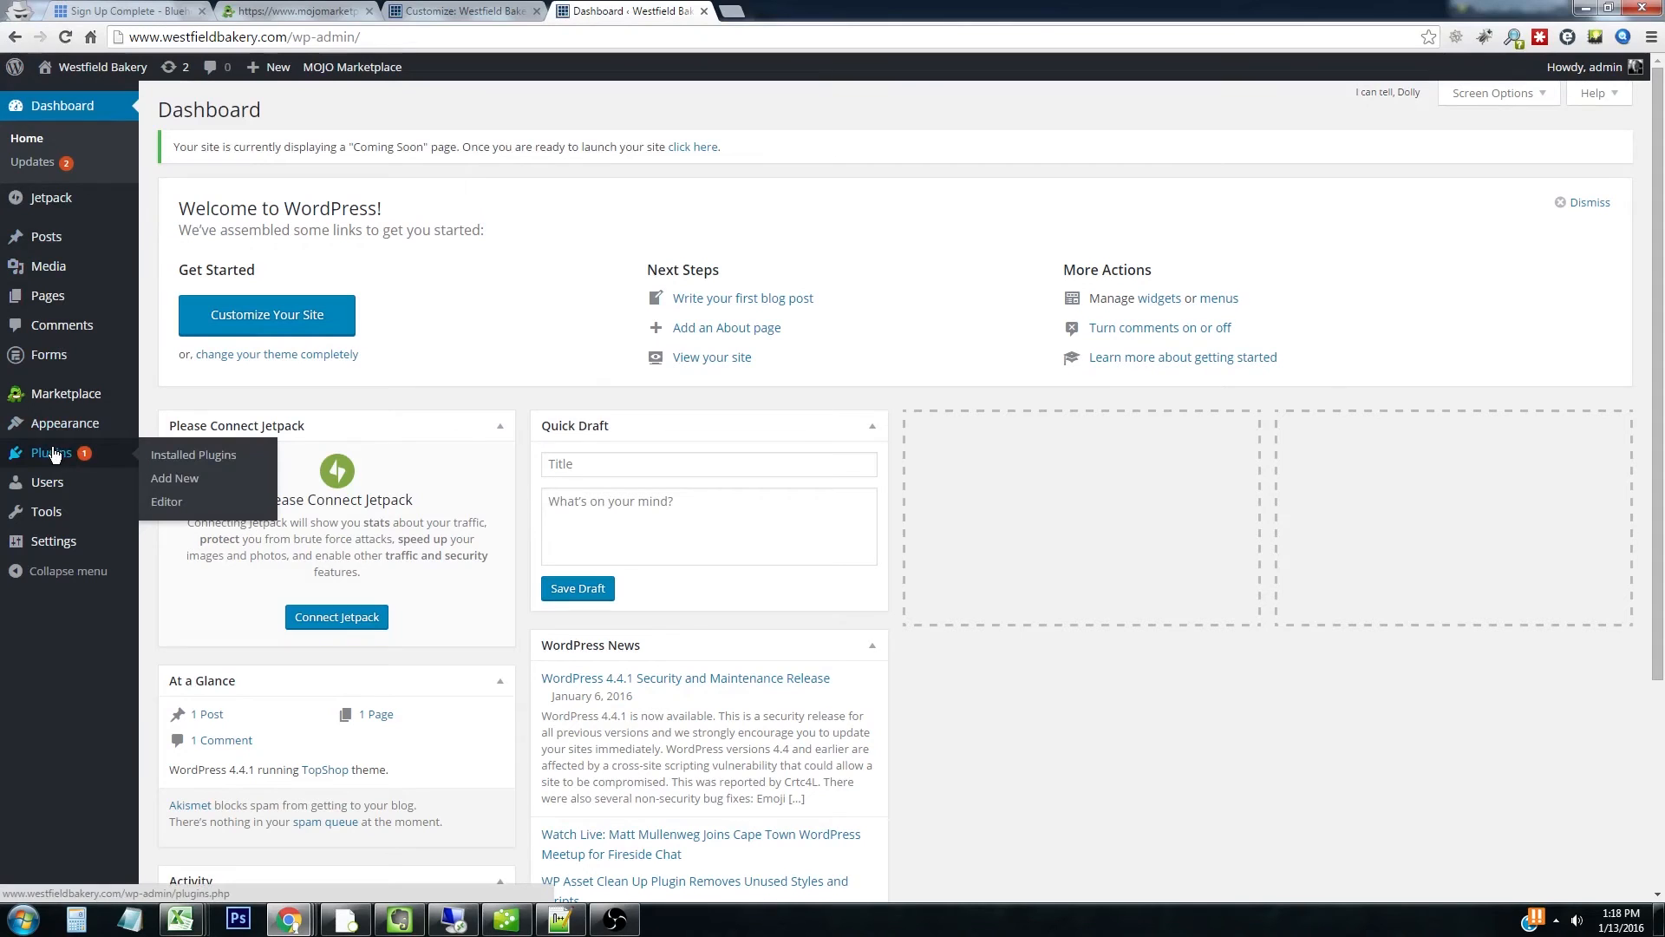
pyautogui.click(188, 483)
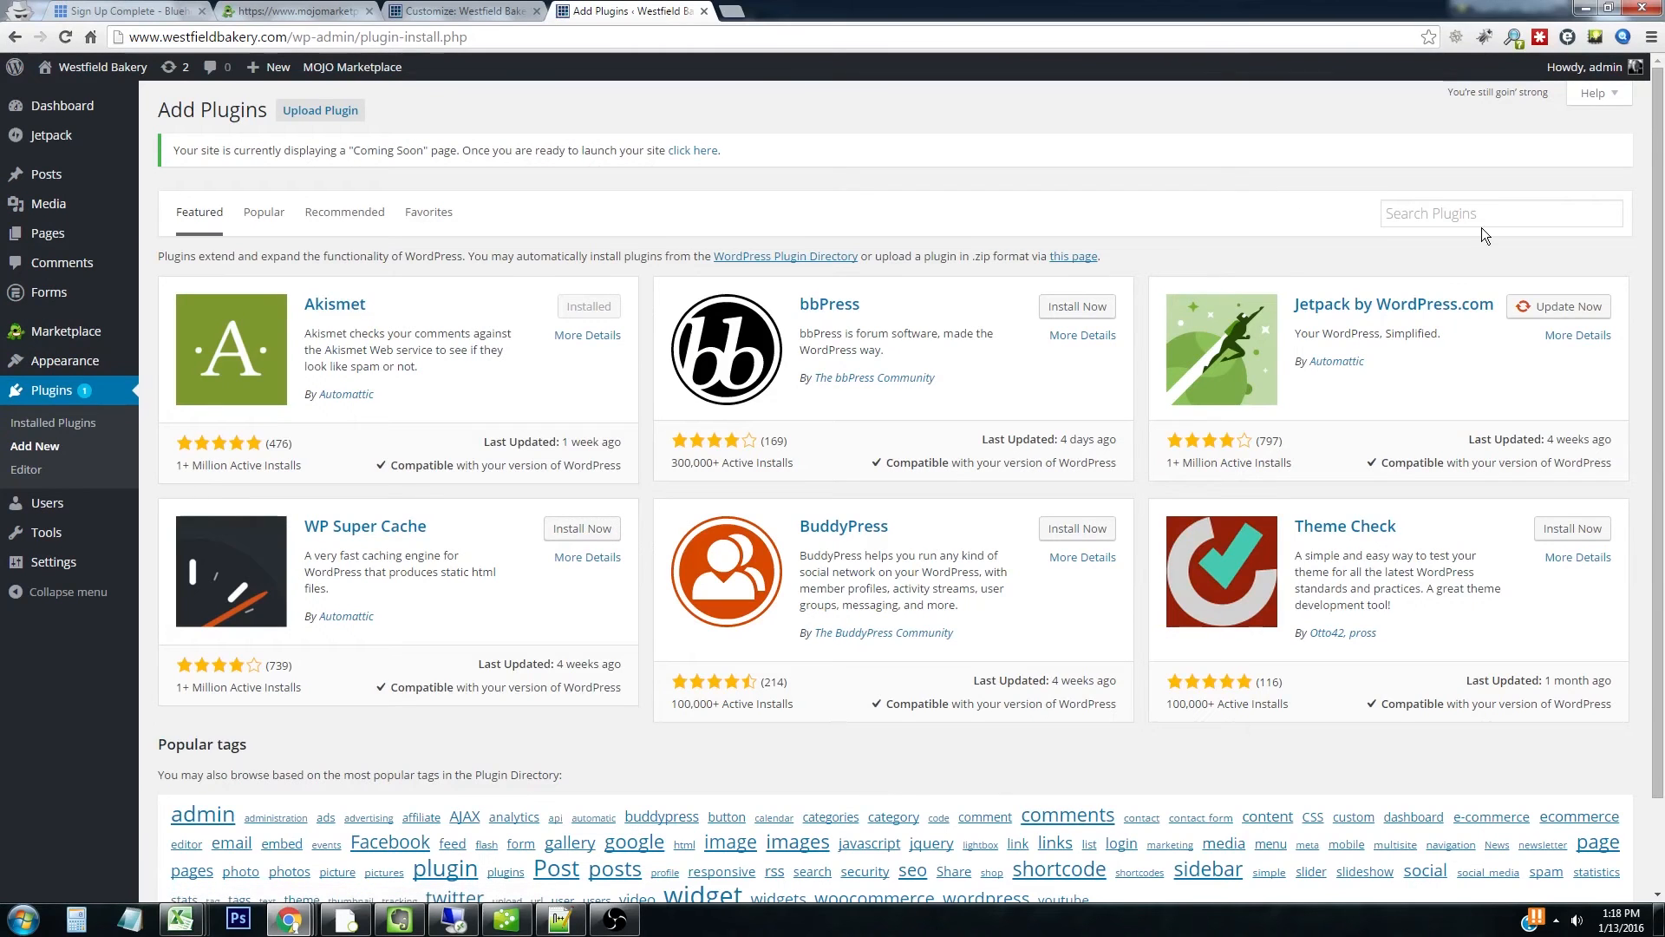
# Search for 'meta slider', then install and activate the Meta Slider plugin
pyautogui.click(1481, 214)
pyautogui.write('meta')
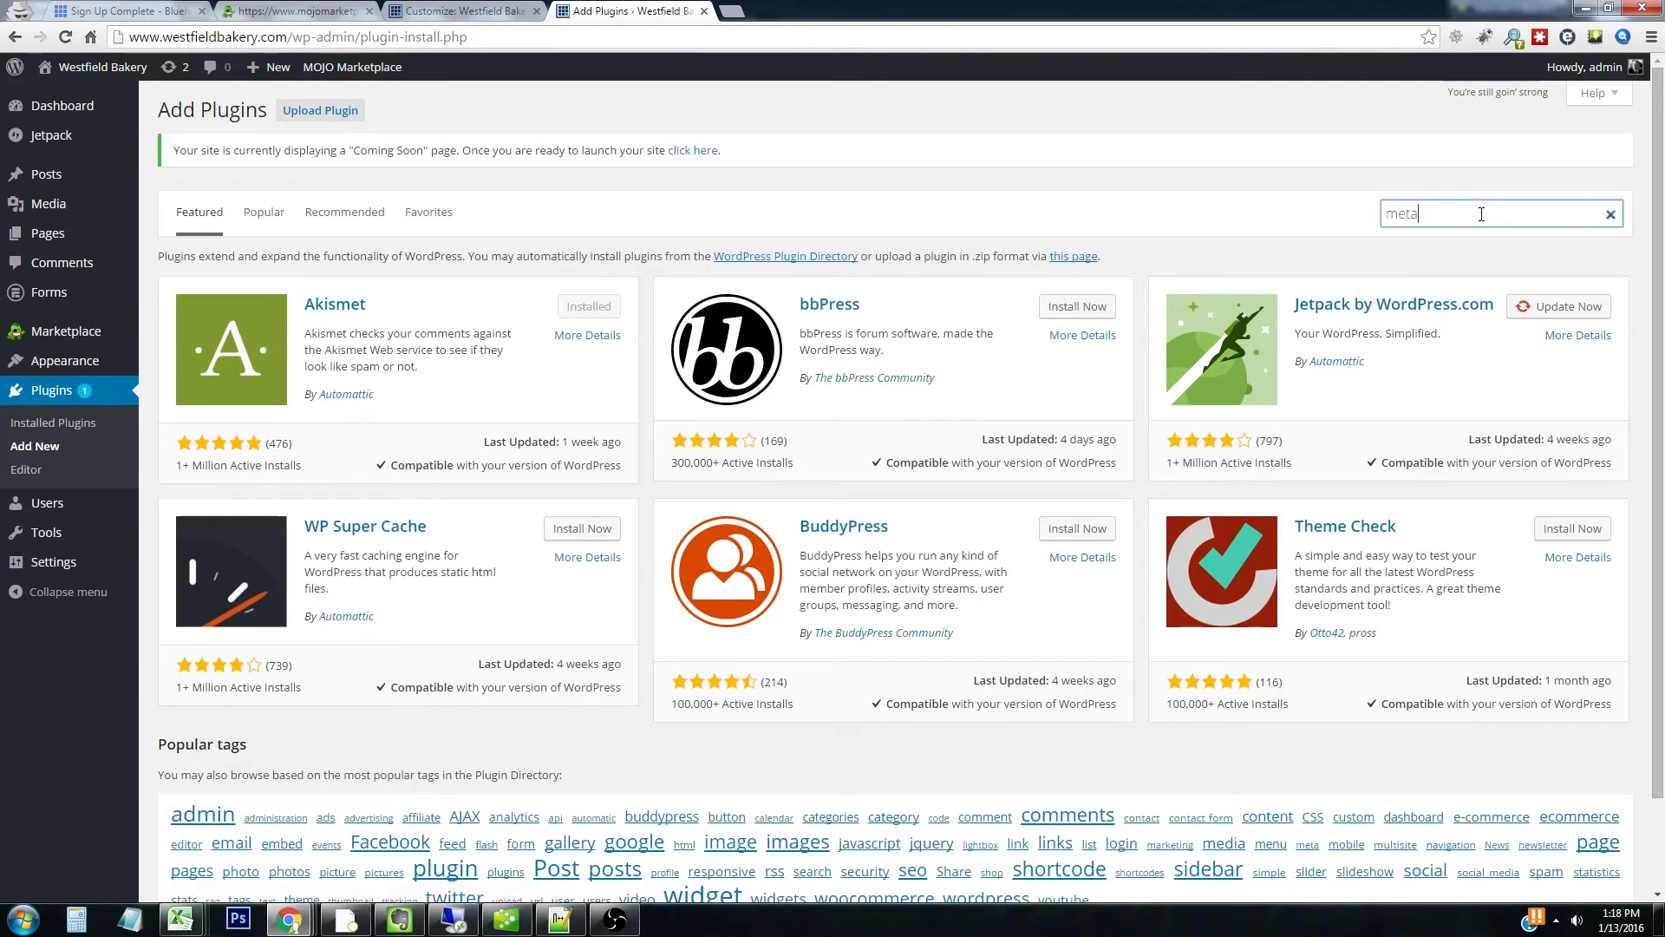
pyautogui.write(' slider')
pyautogui.press('Return')
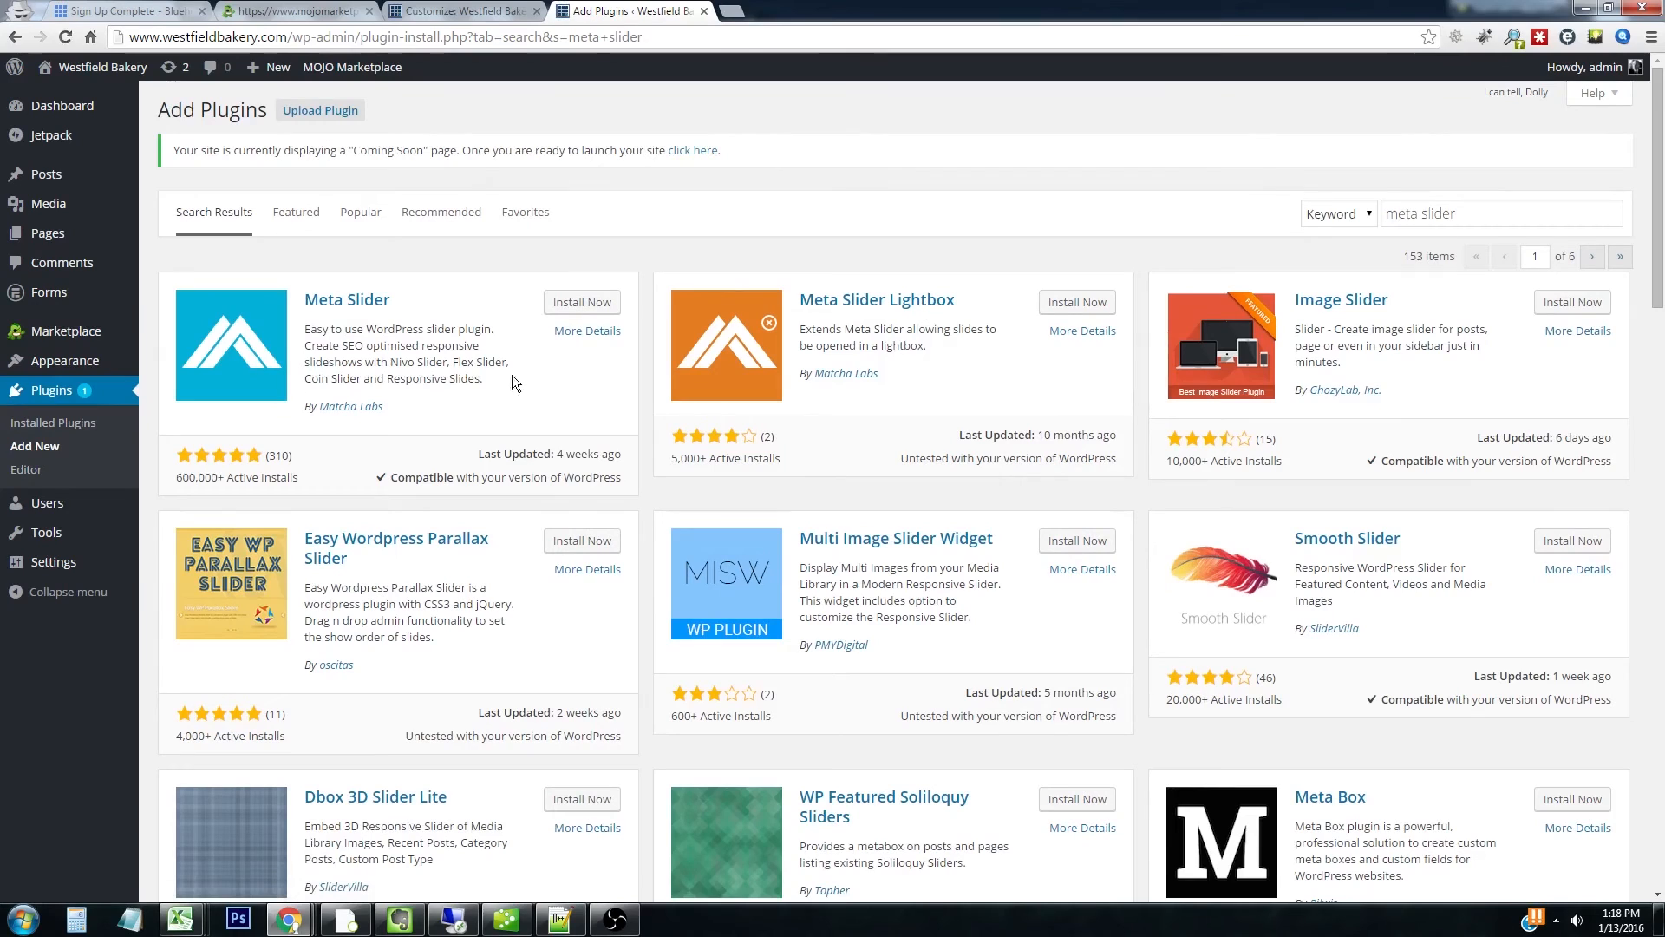
pyautogui.click(568, 305)
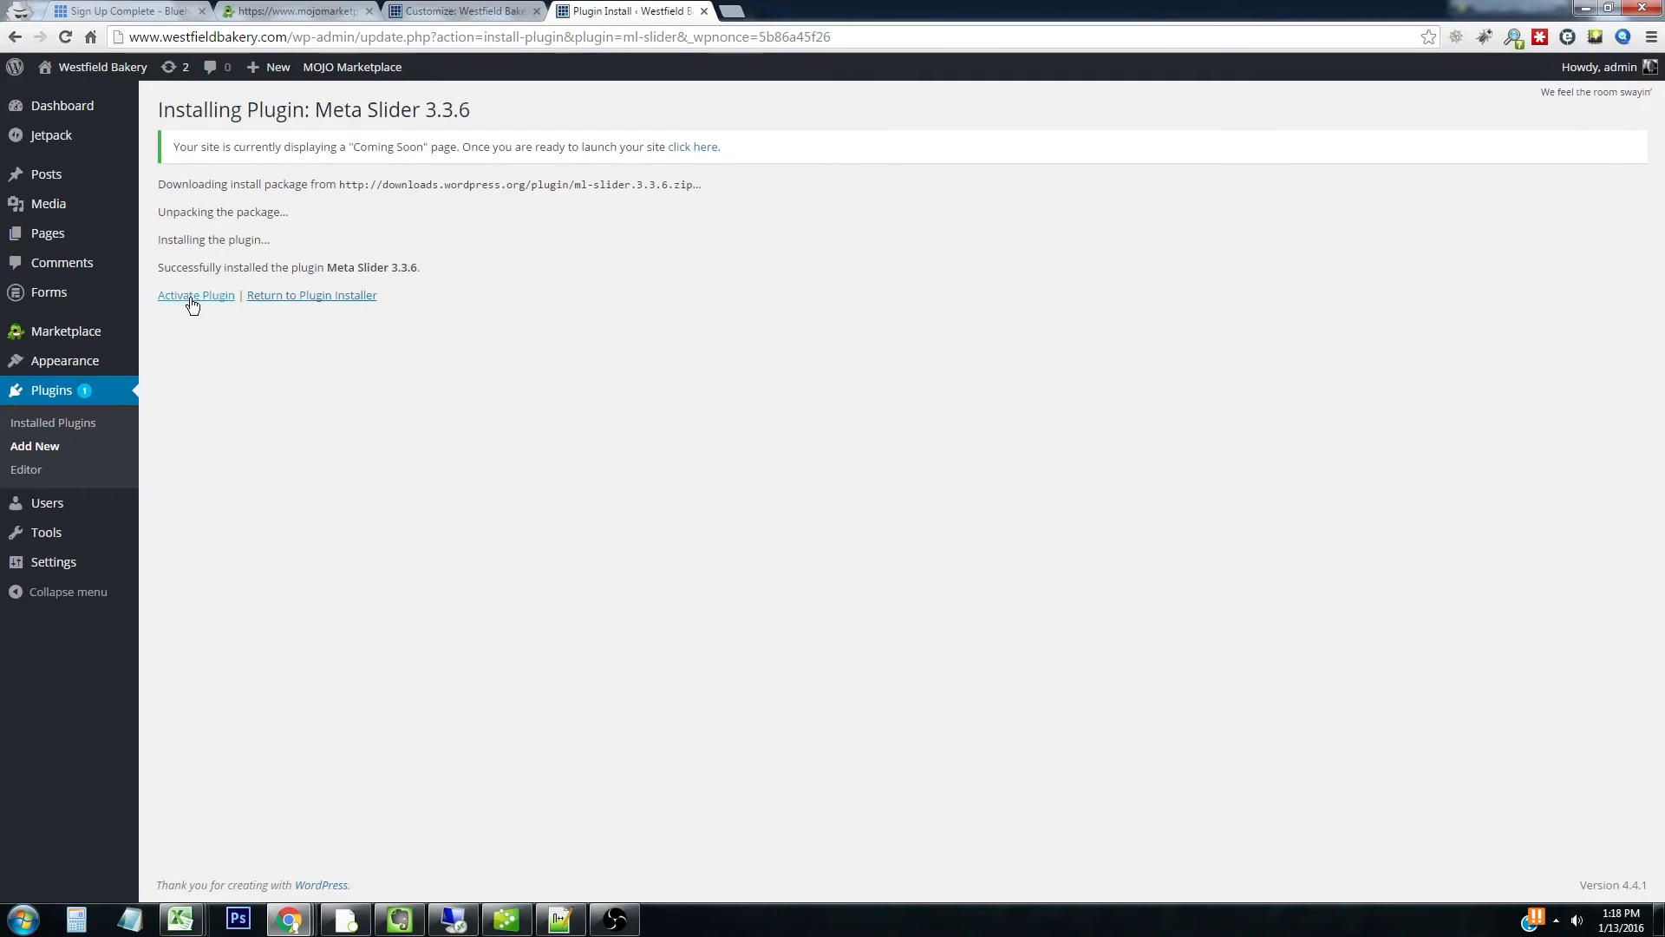
pyautogui.click(192, 296)
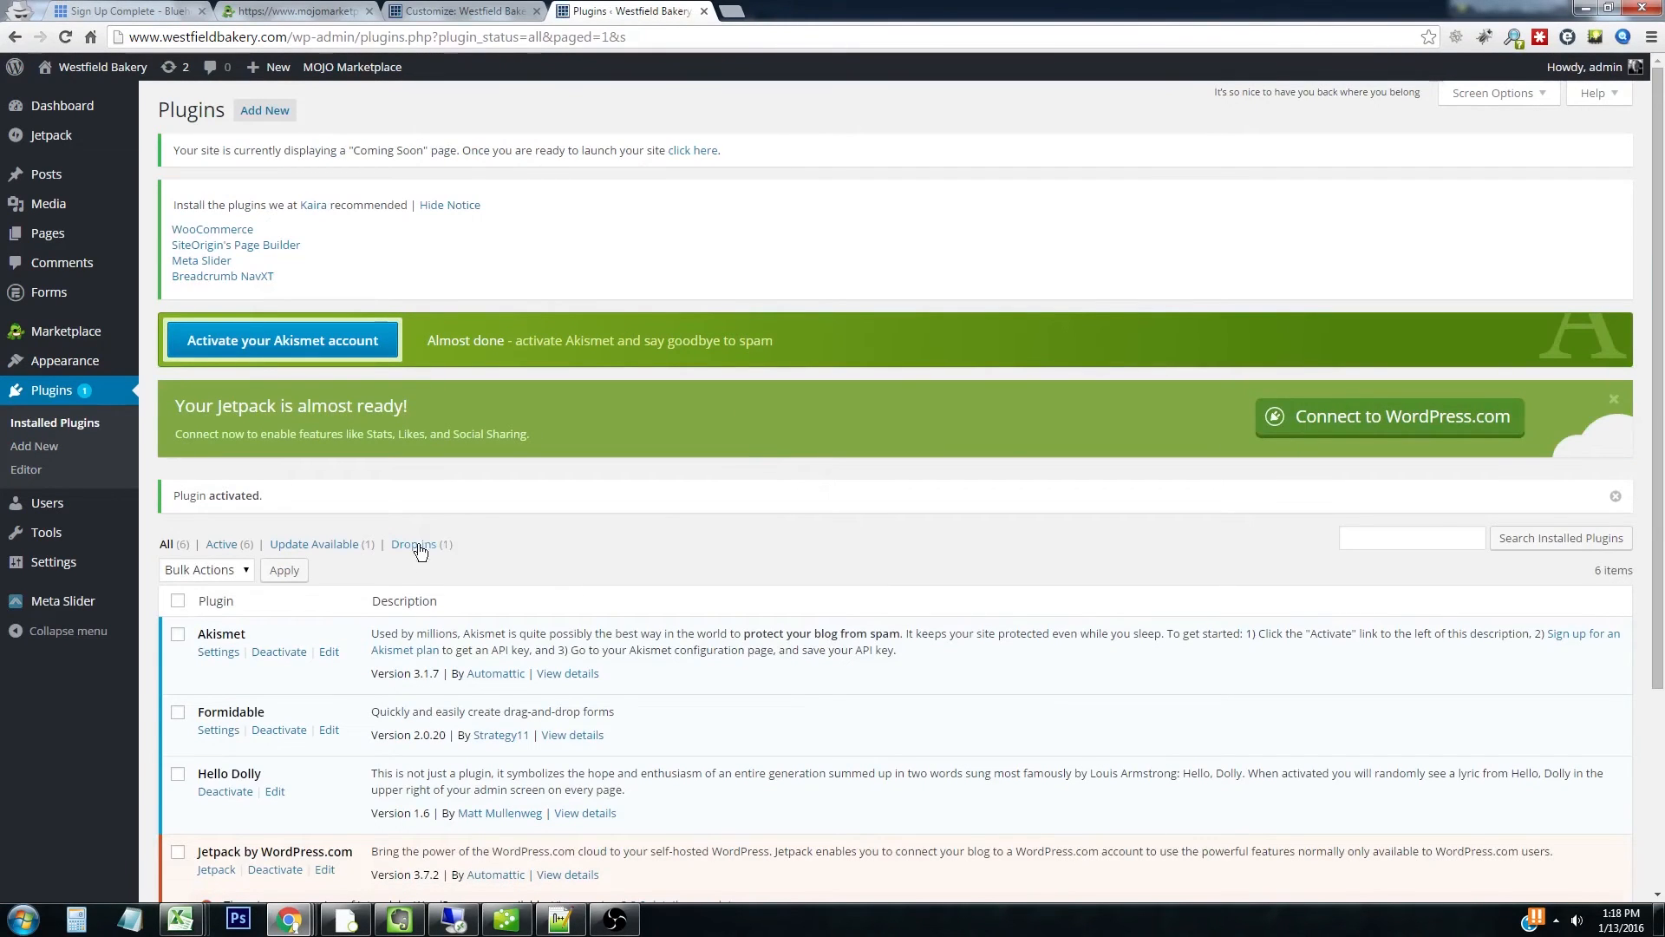
pyautogui.moveTo(52, 602)
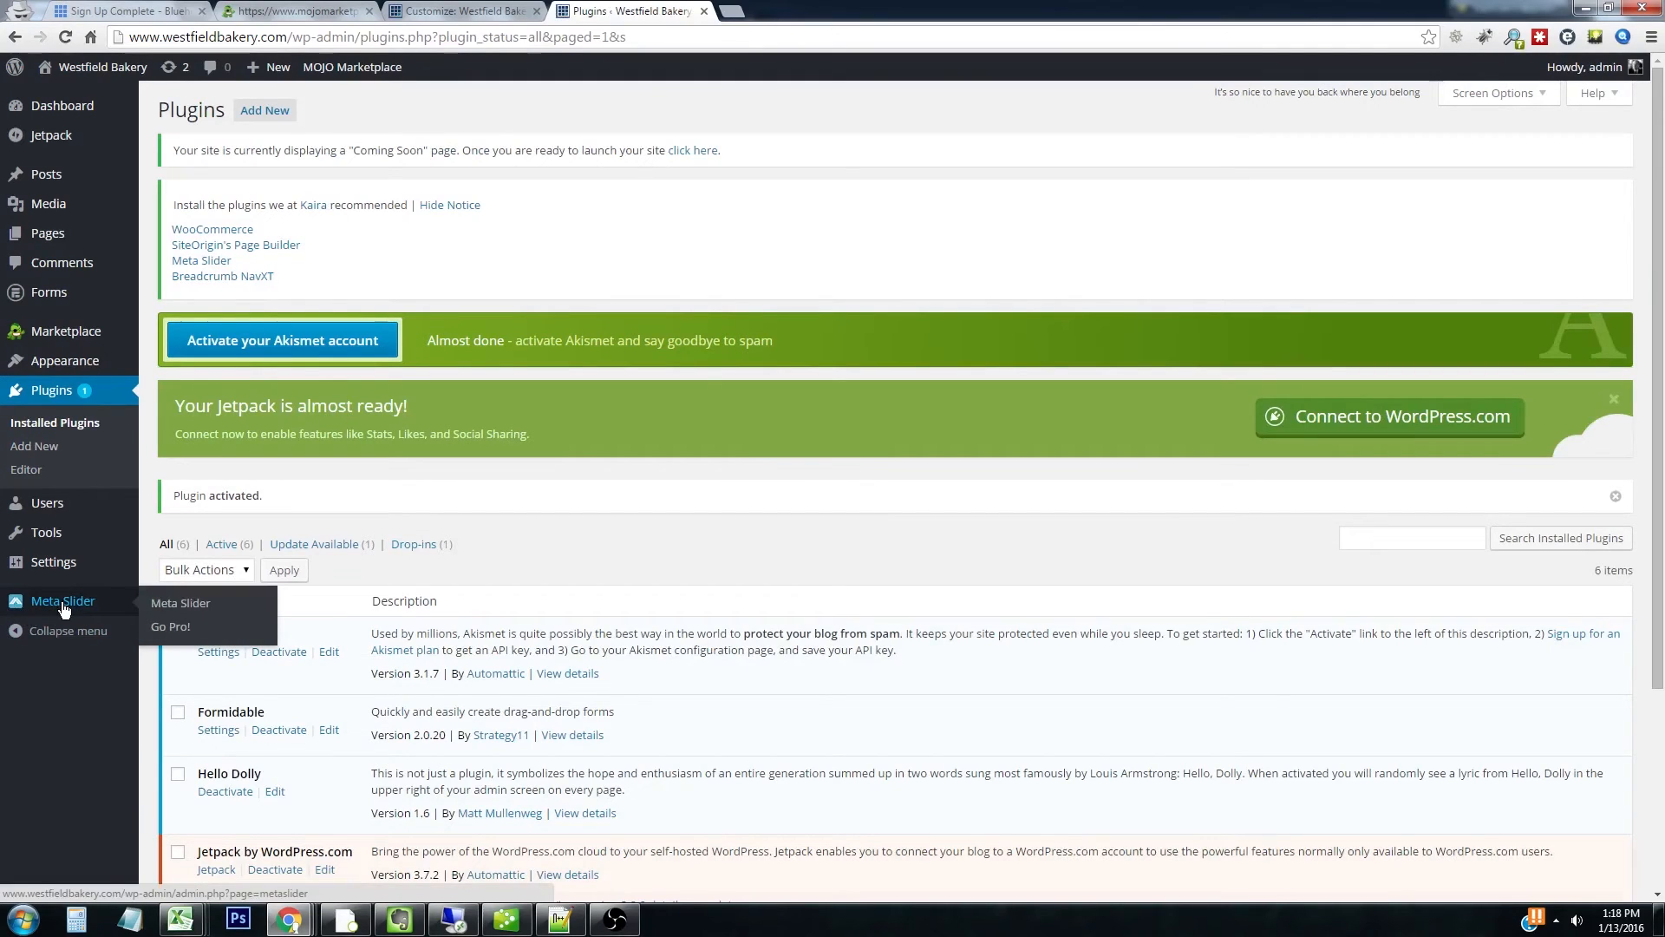
# Create a new Meta Slider slideshow and upload bakery.jpg as its first image slide
pyautogui.click(62, 605)
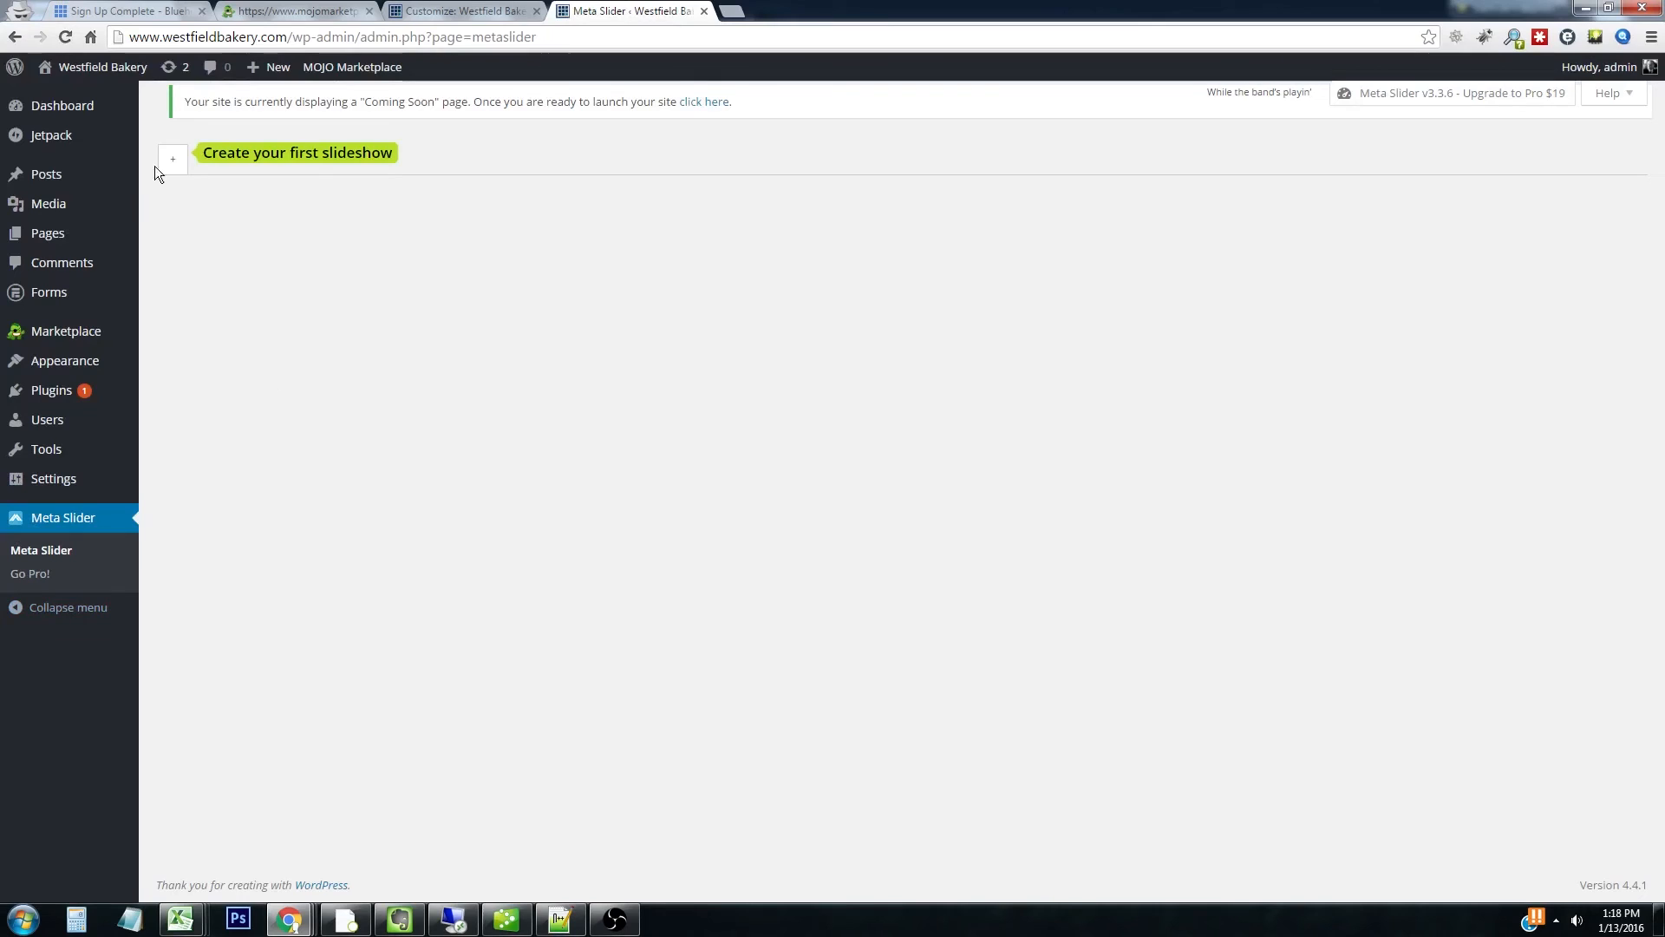
pyautogui.click(177, 163)
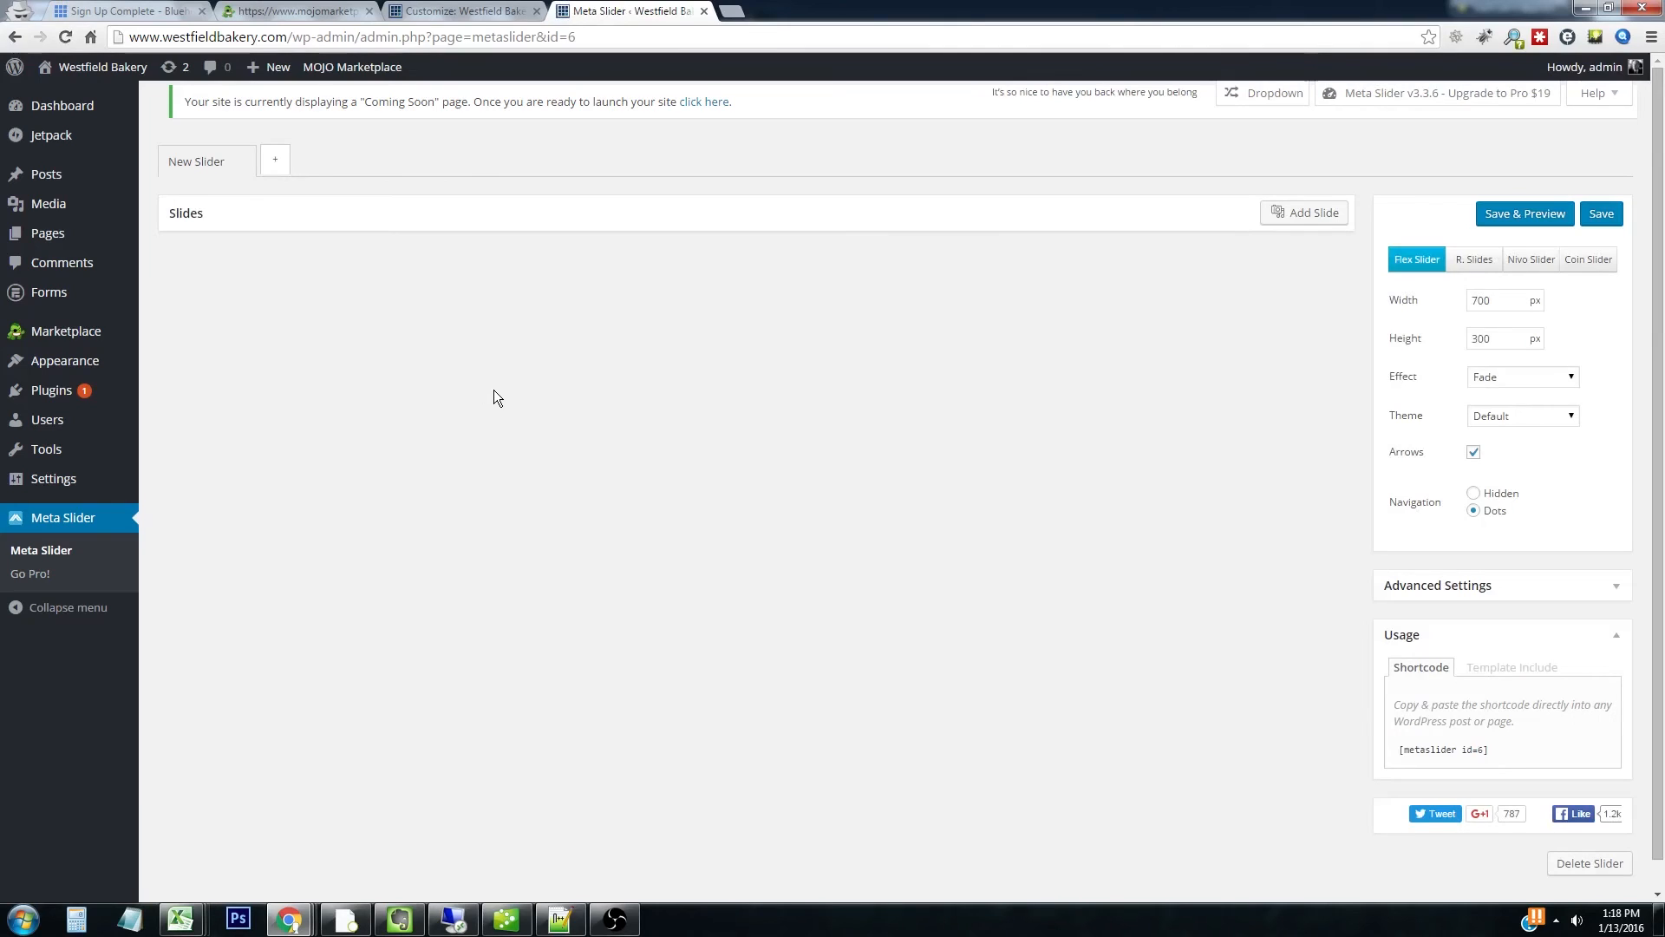
pyautogui.click(1331, 215)
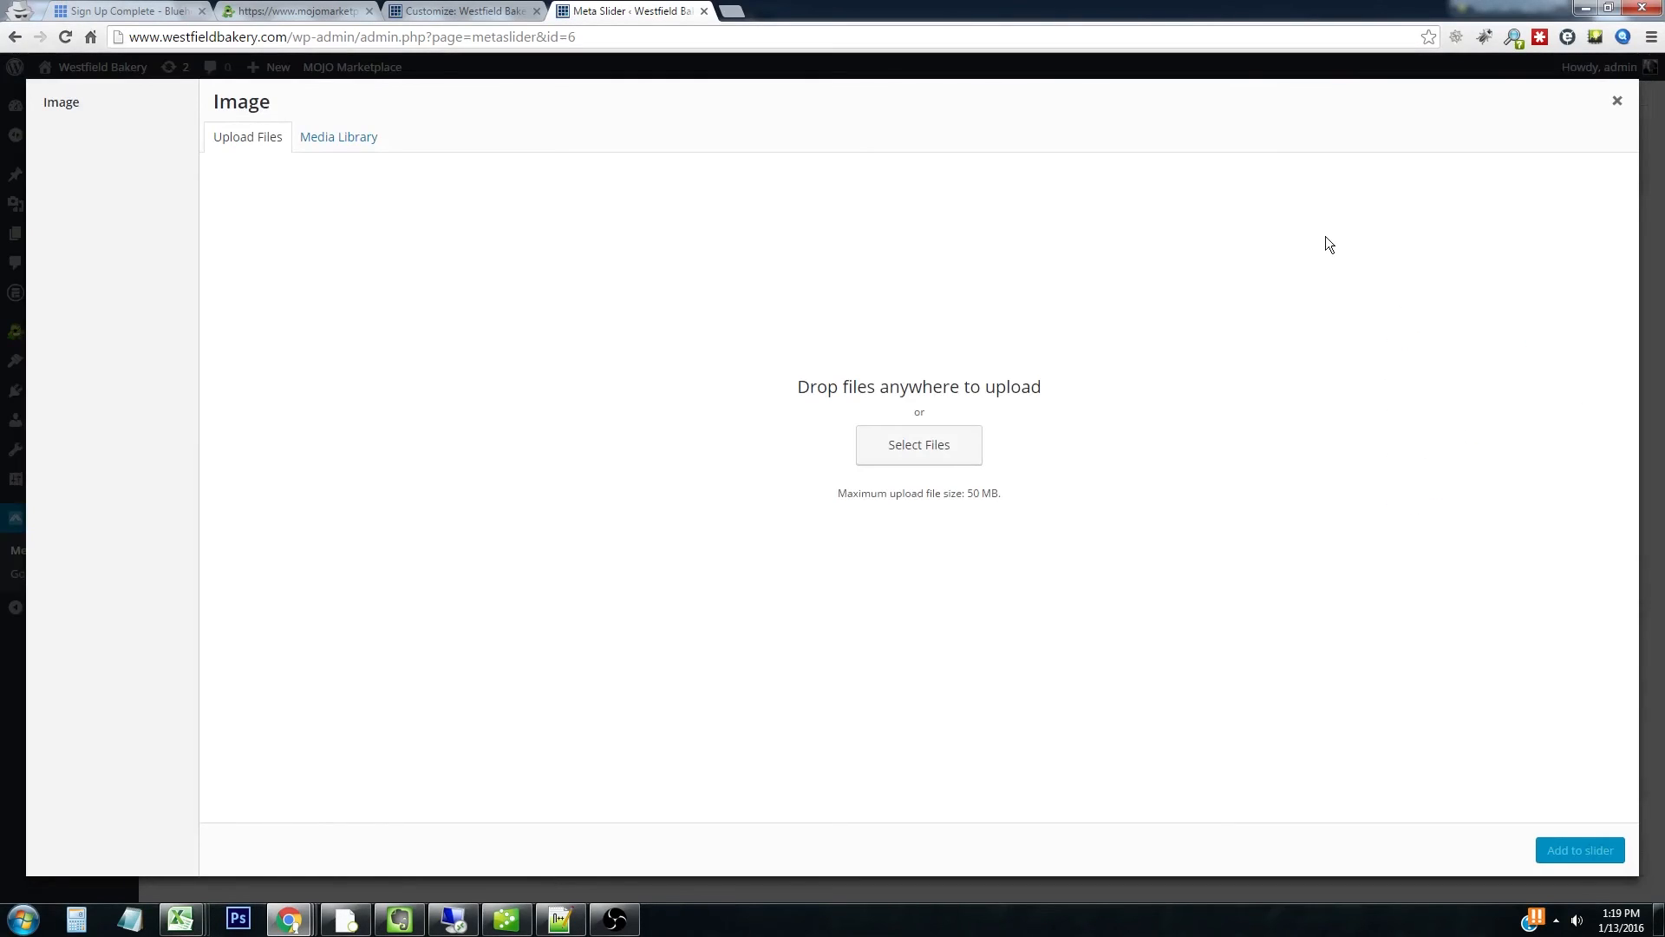
pyautogui.click(963, 449)
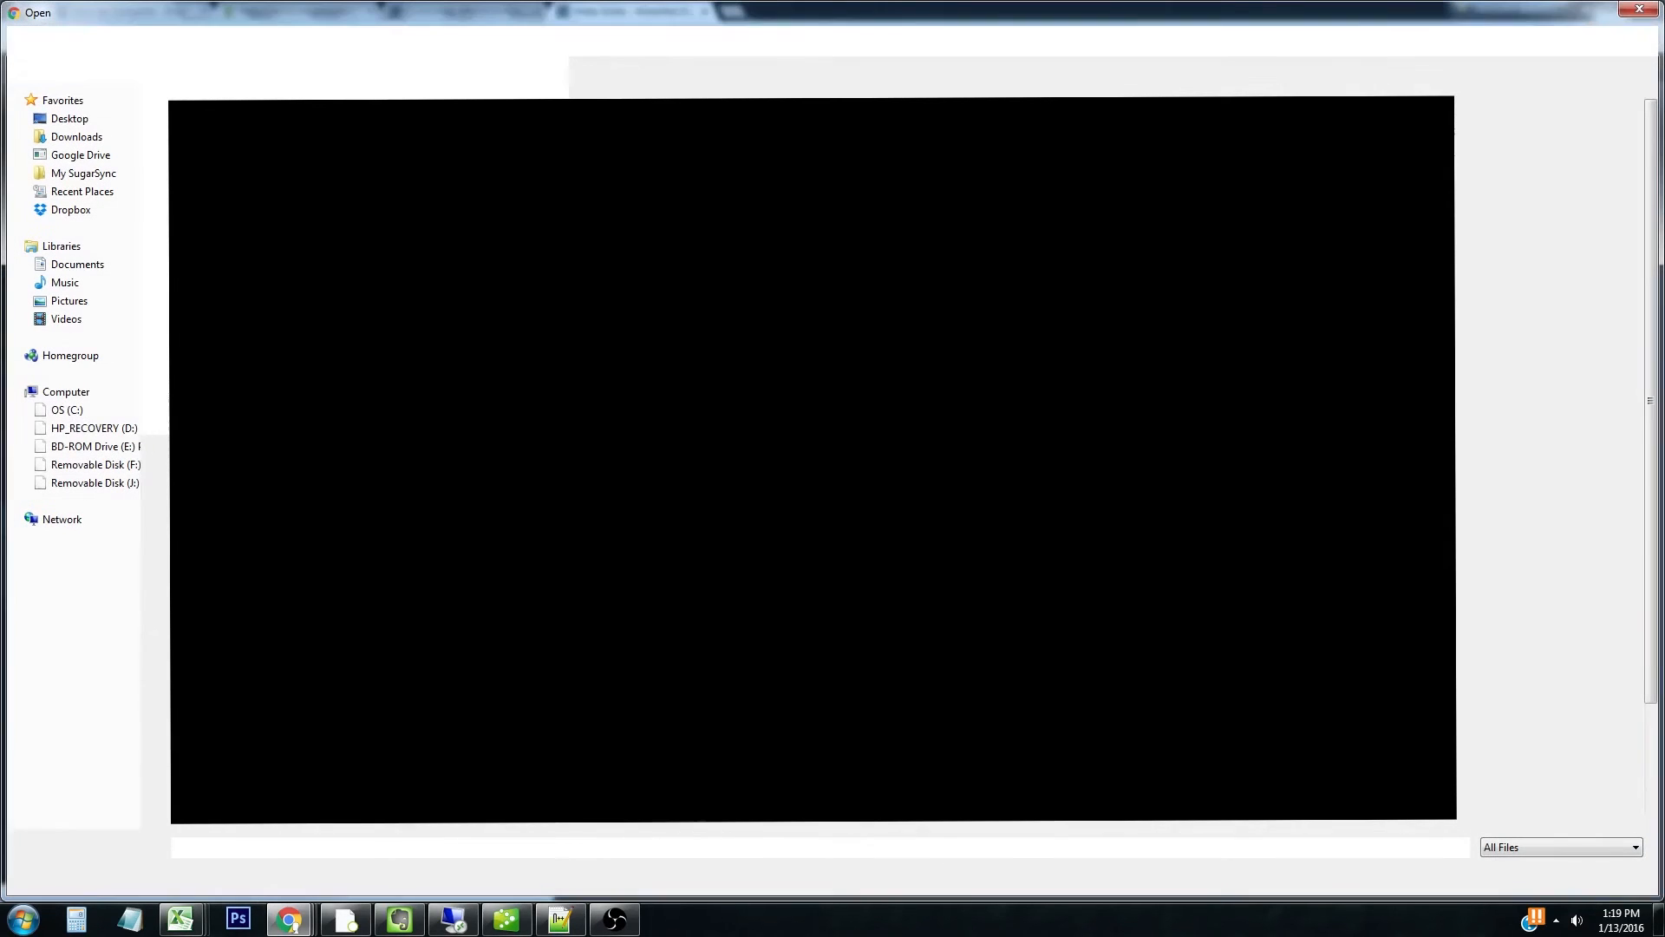
pyautogui.doubleClick(492, 180)
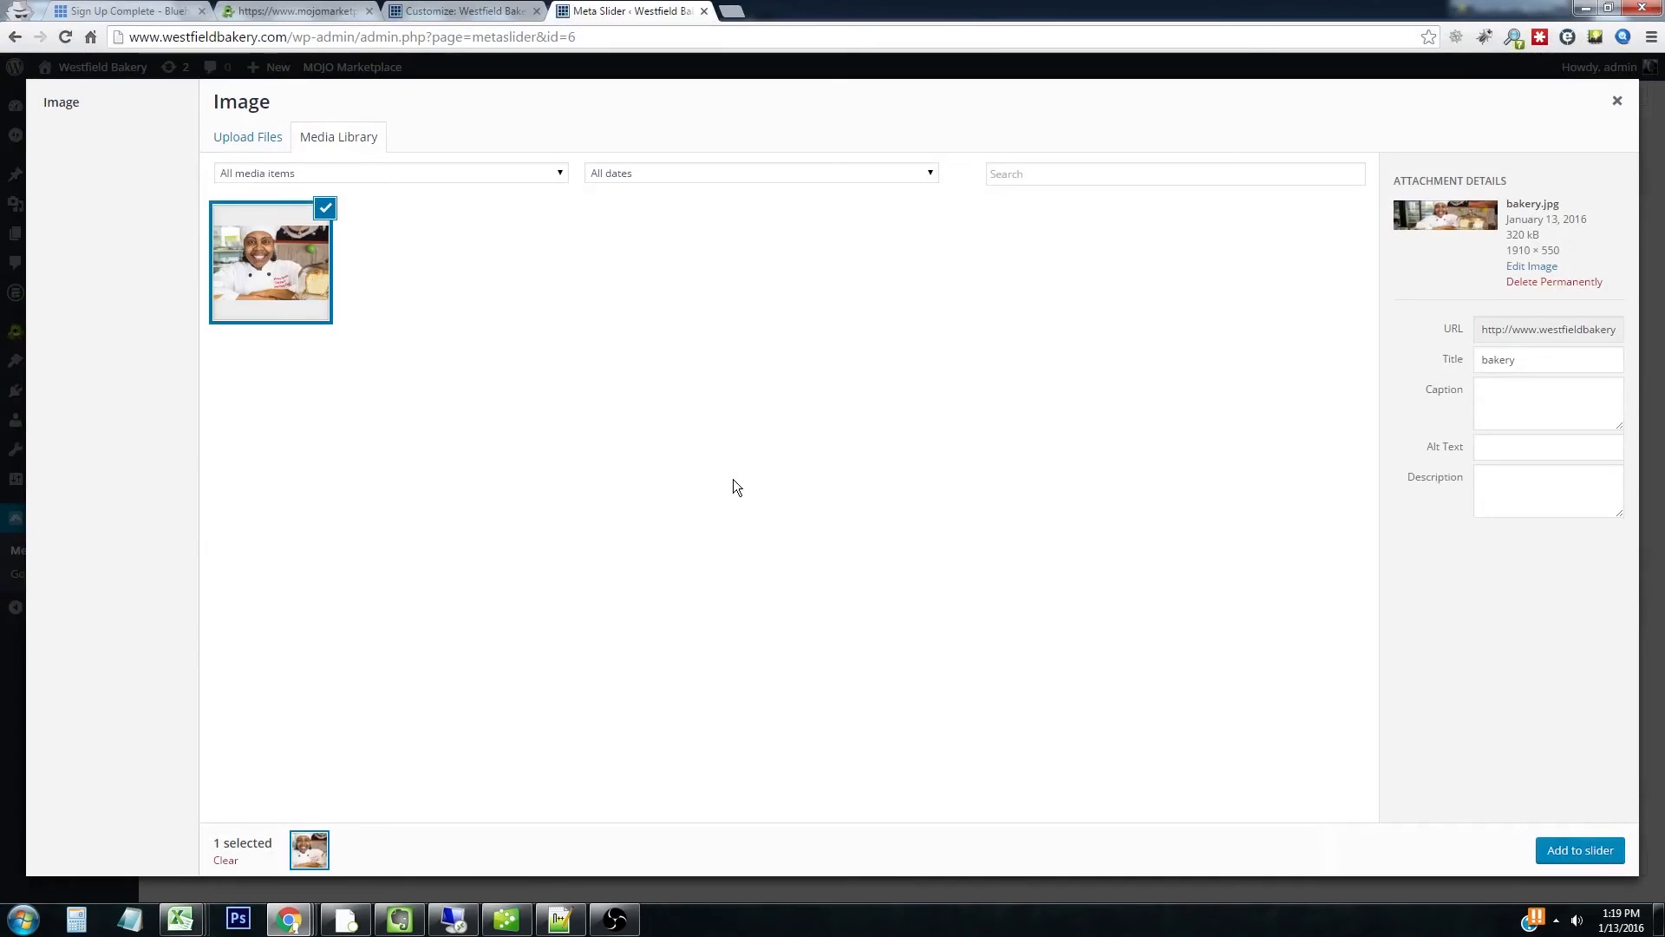
pyautogui.click(1569, 850)
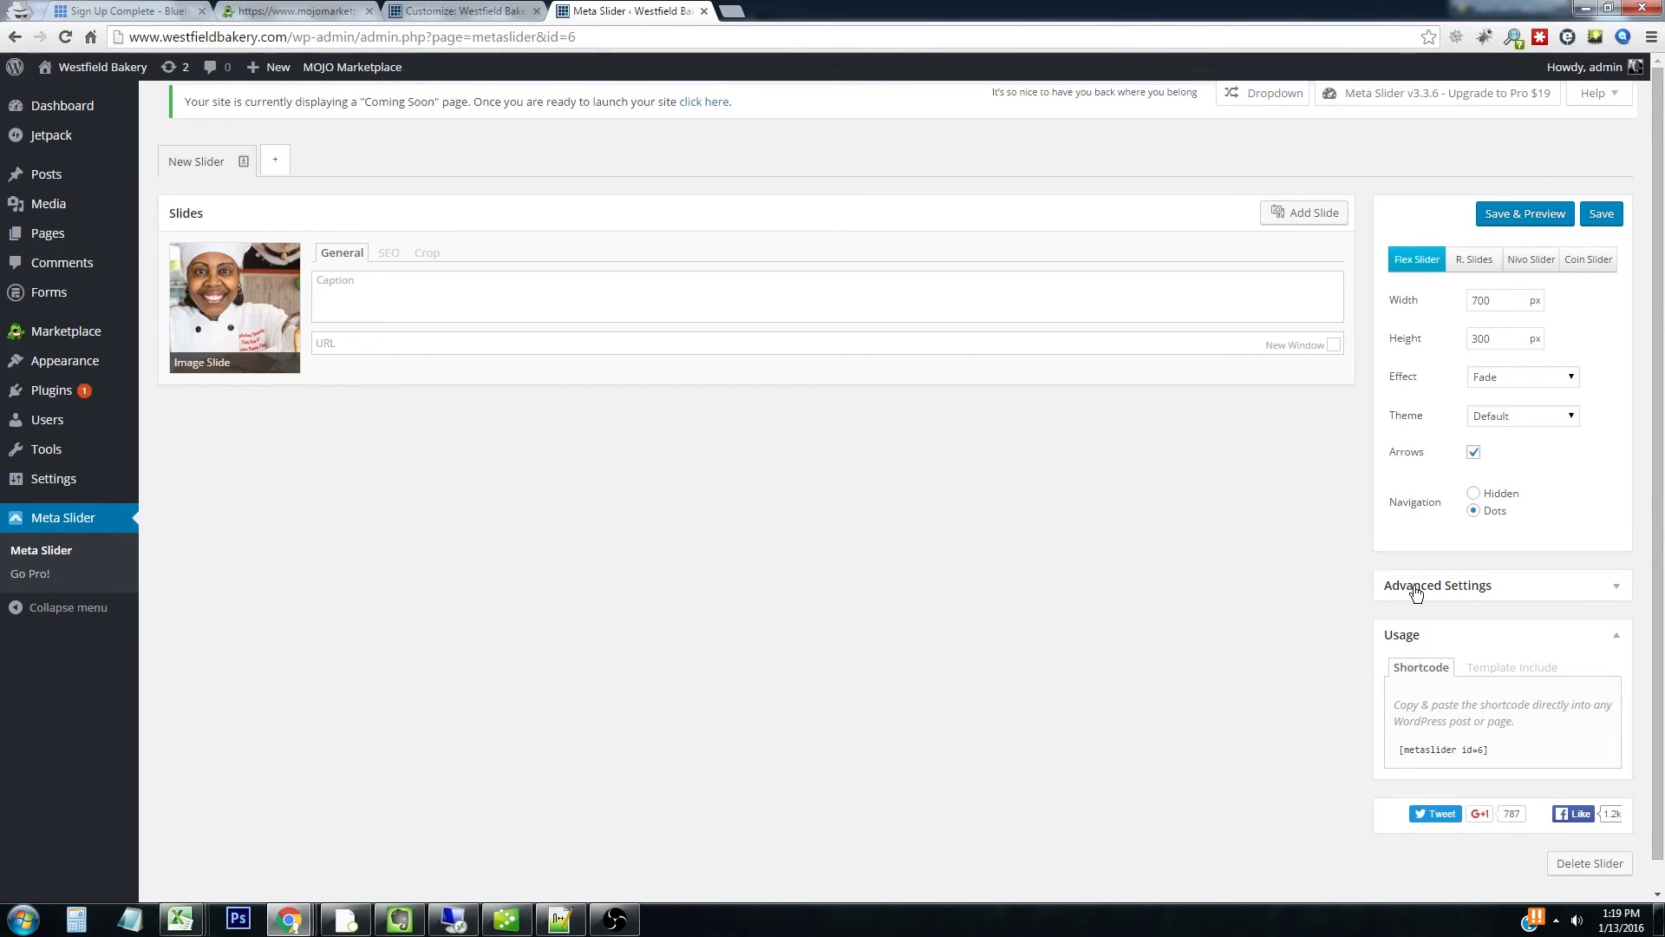
# In Advanced Settings, enable stretch and center align, set Image Crop to Disabled, and save
pyautogui.click(1487, 590)
pyautogui.scroll(-3, 1487, 592)
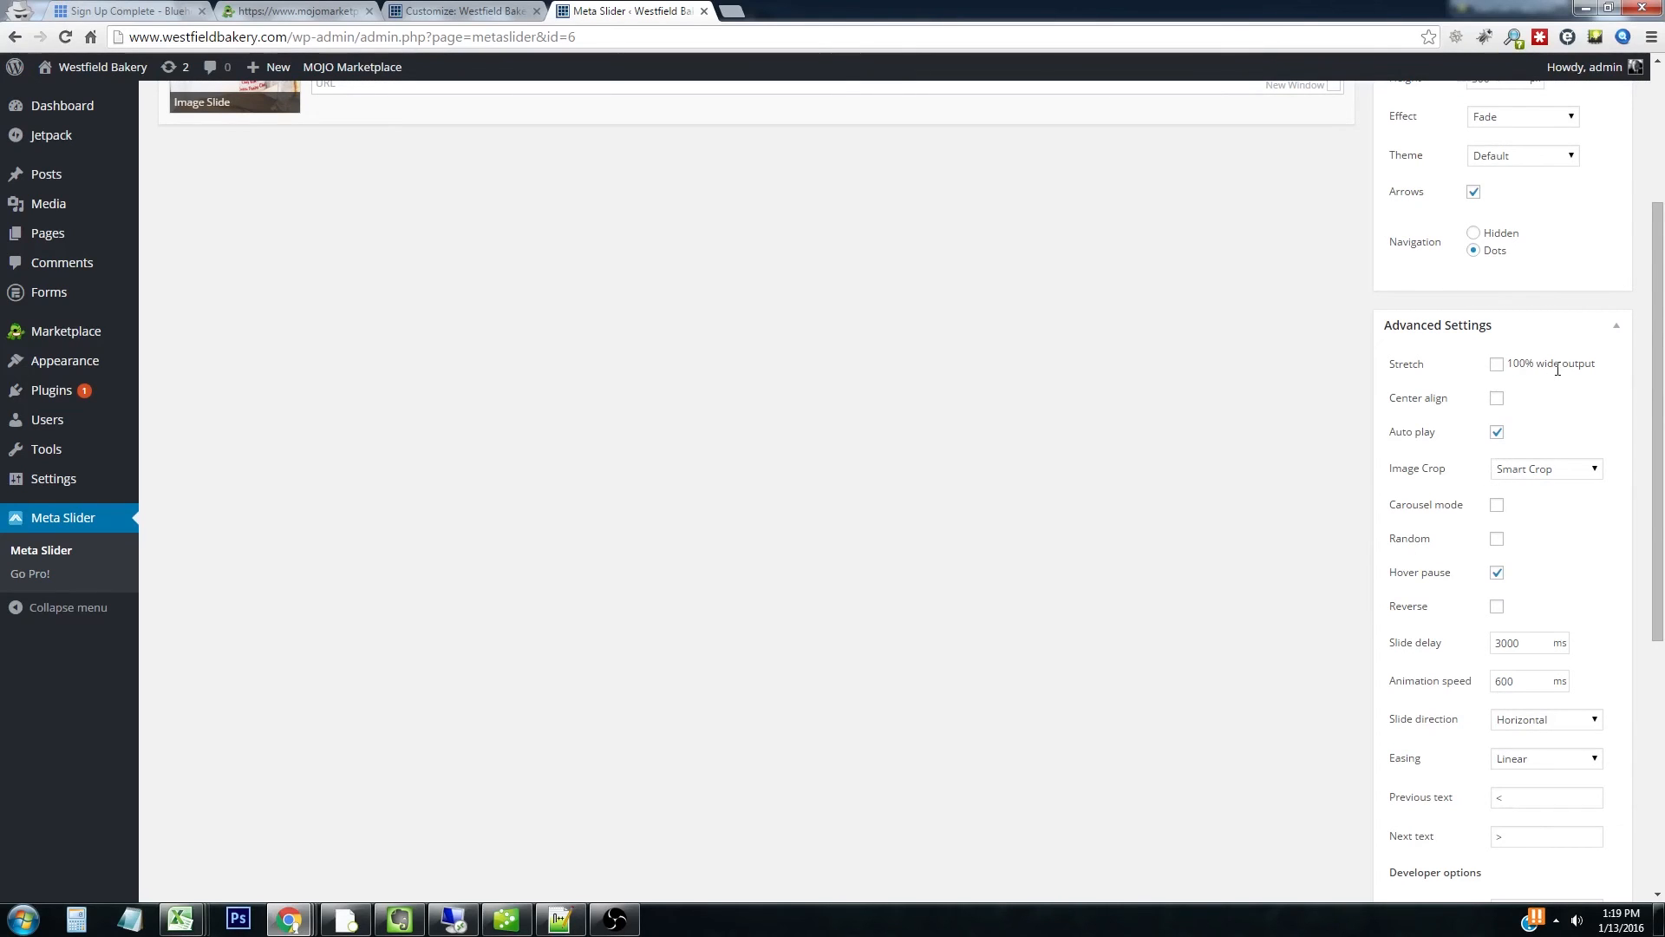
pyautogui.click(1495, 399)
pyautogui.click(1508, 465)
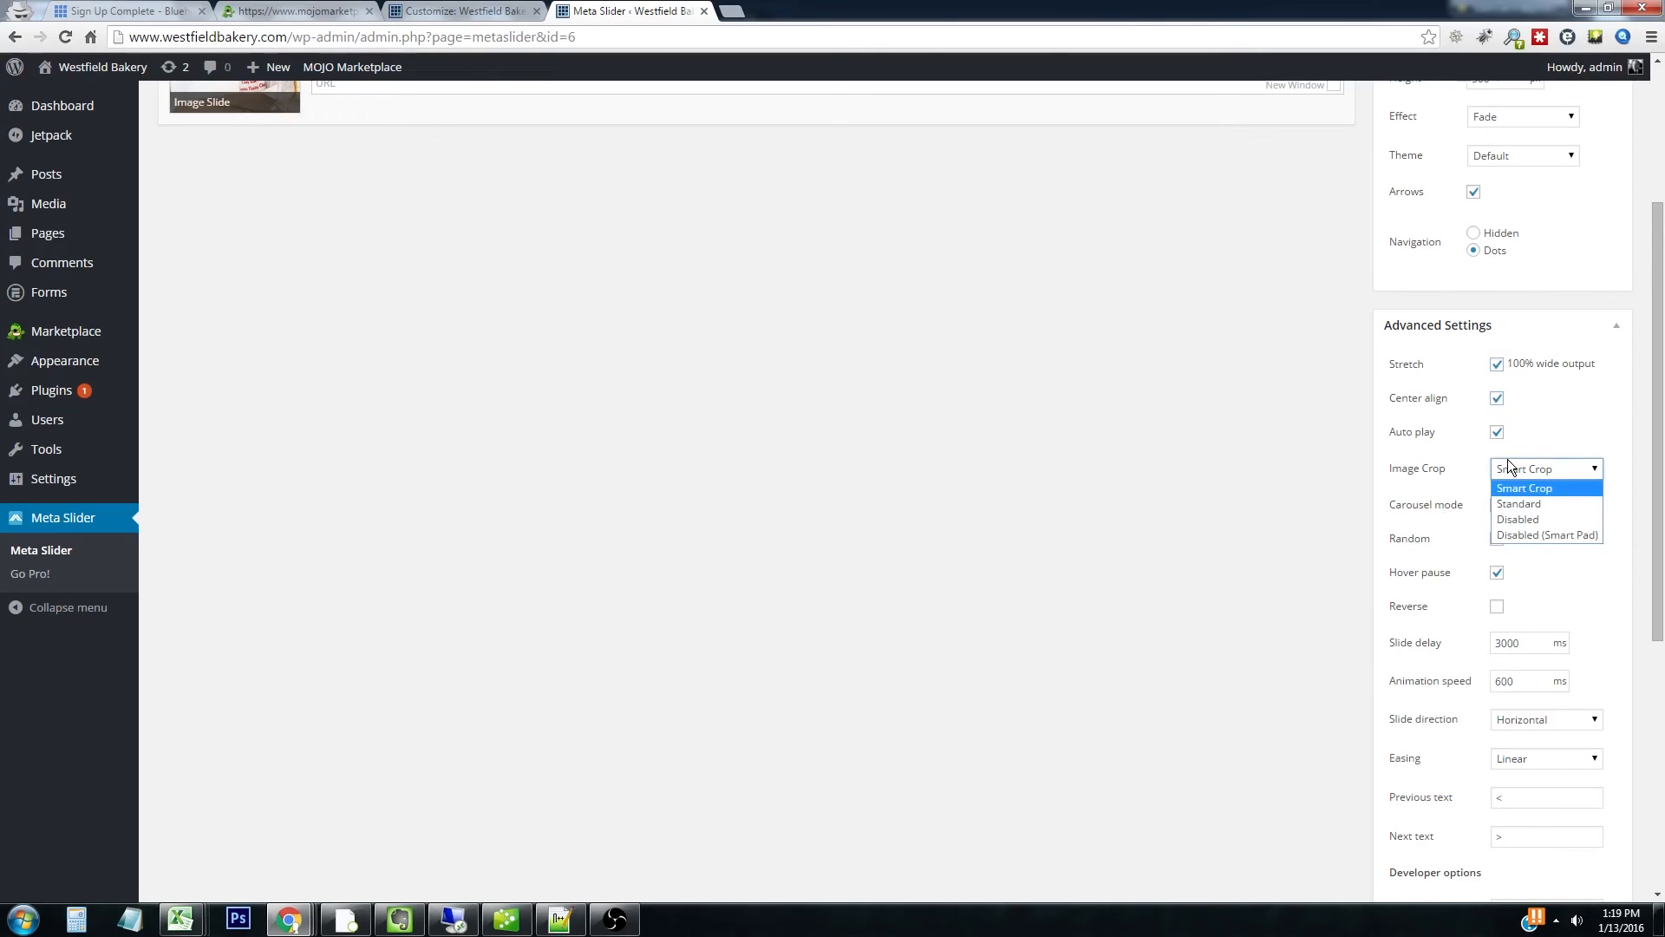
pyautogui.click(1526, 521)
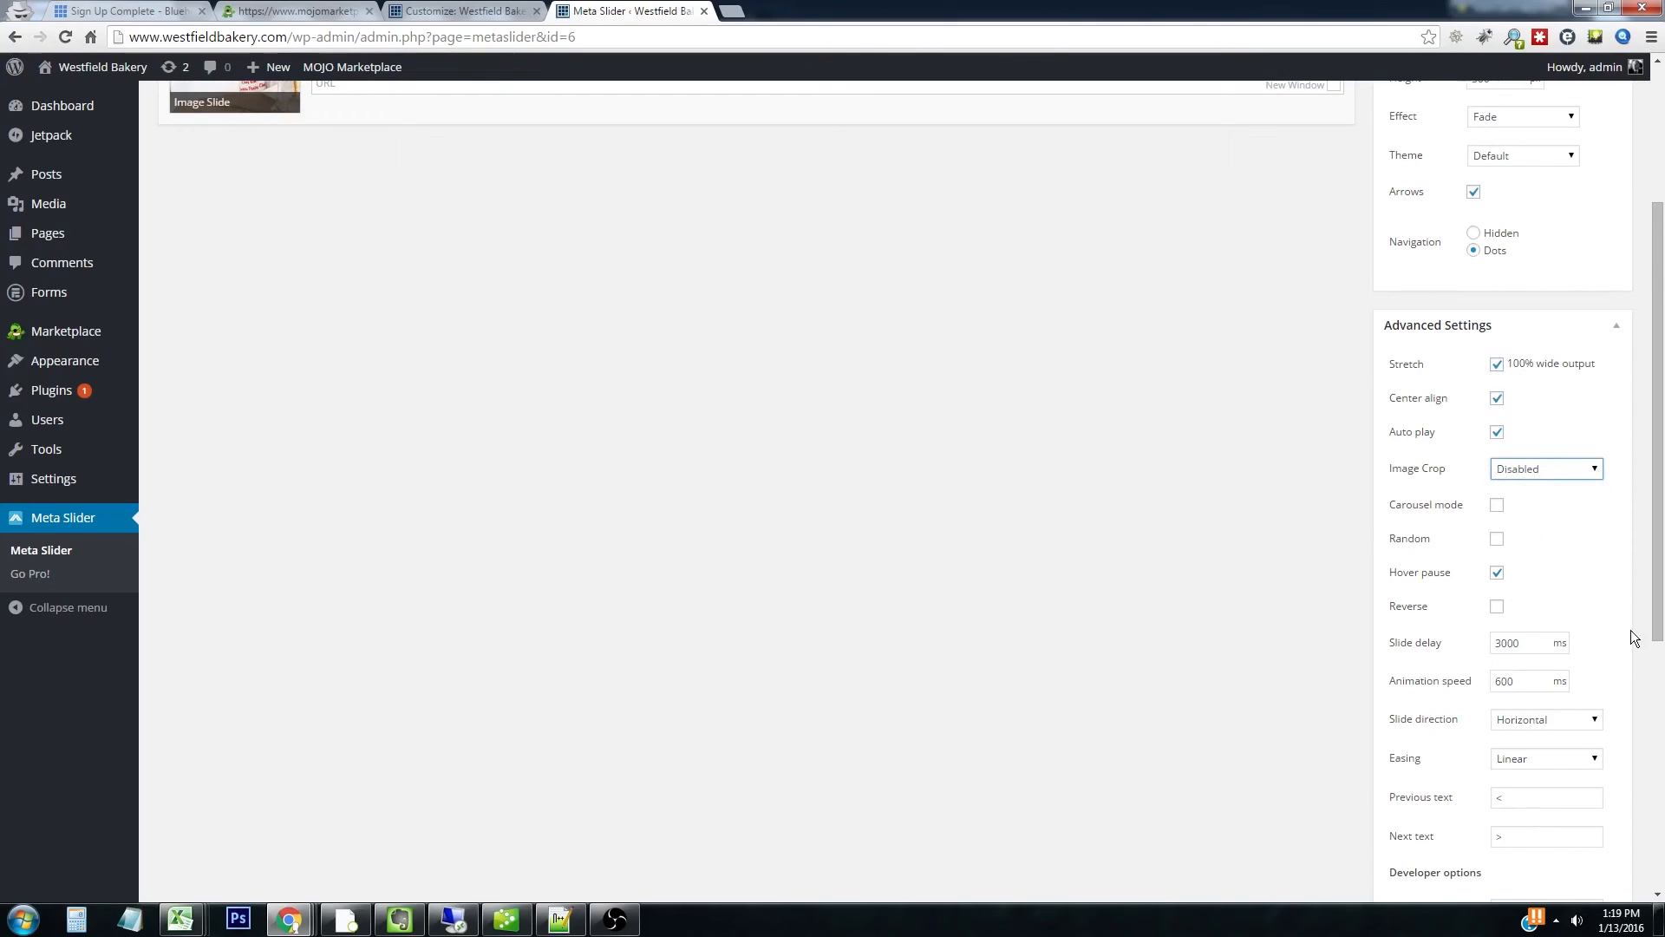
pyautogui.moveTo(1661, 615); pyautogui.dragTo(1658, 381)
pyautogui.click(1611, 213)
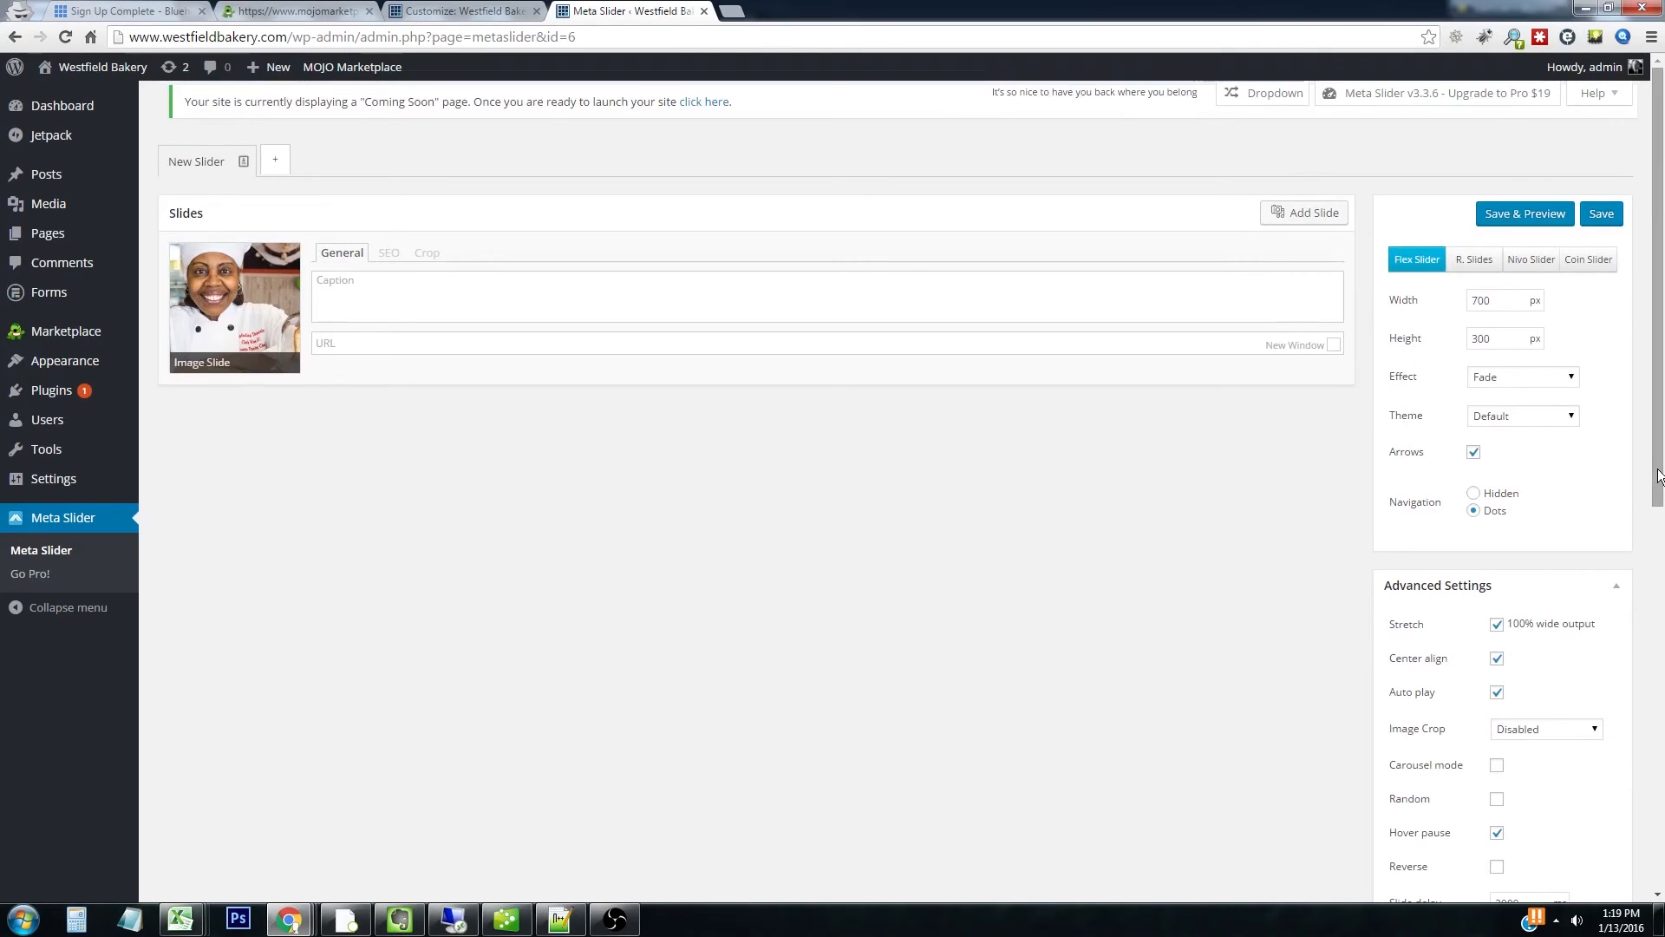
# Copy the slider's [metaslider id=6] shortcode from the Usage section
pyautogui.scroll(-8, 1659, 476)
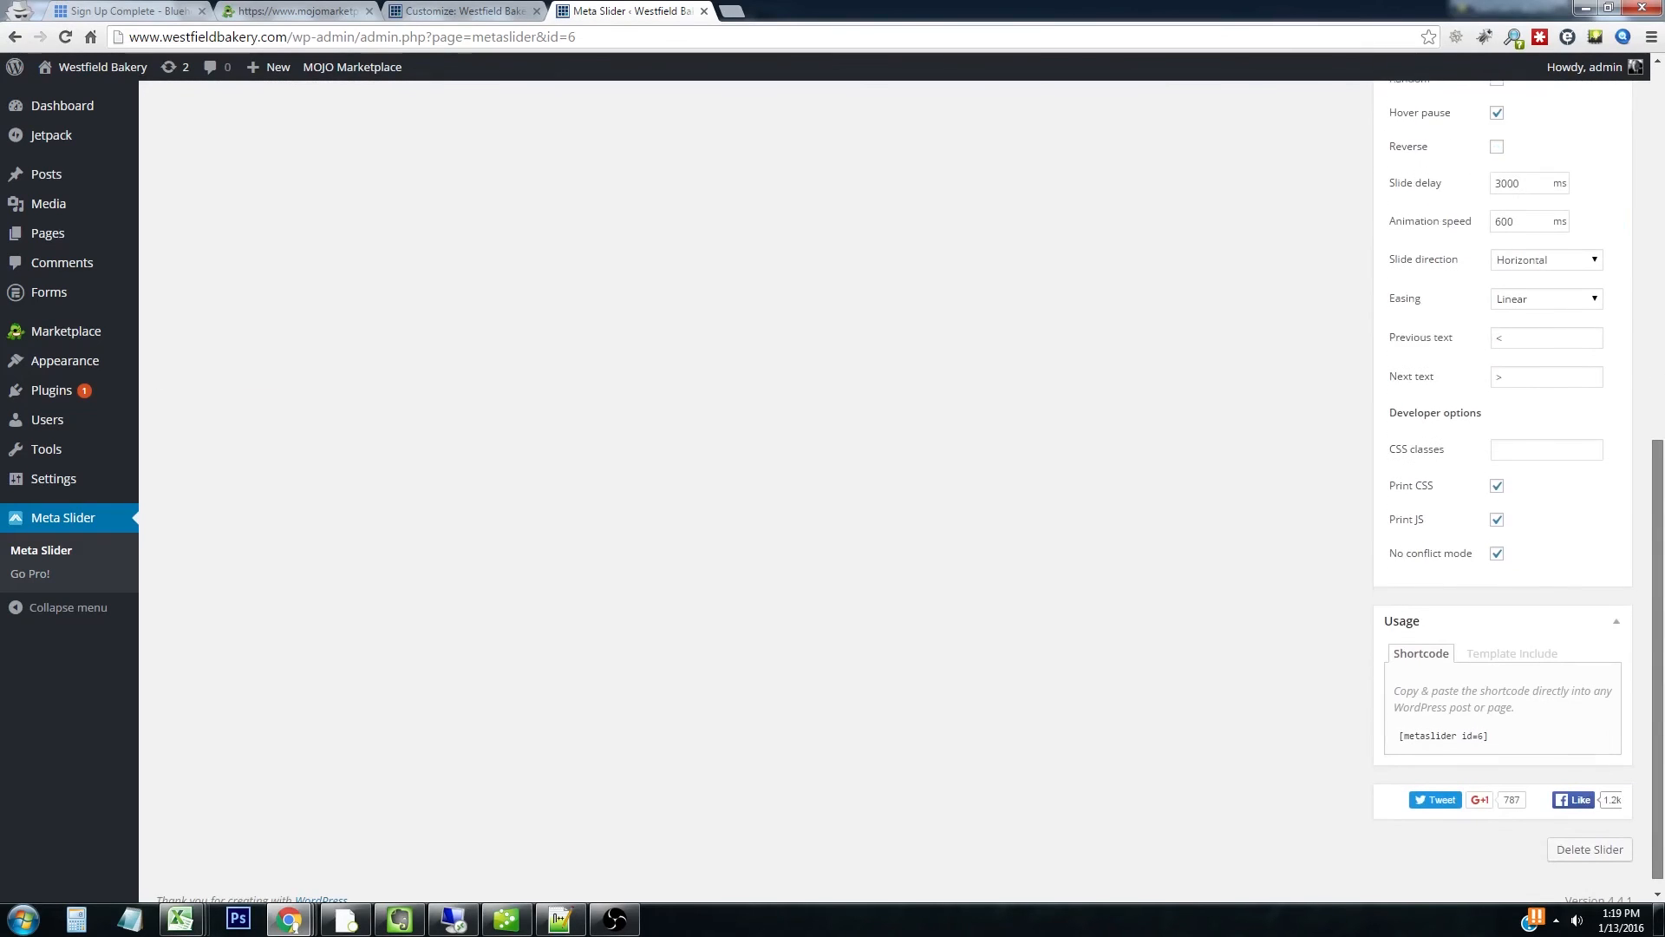
pyautogui.moveTo(1401, 727); pyautogui.dragTo(1470, 731)
pyautogui.rightClick(1464, 727)
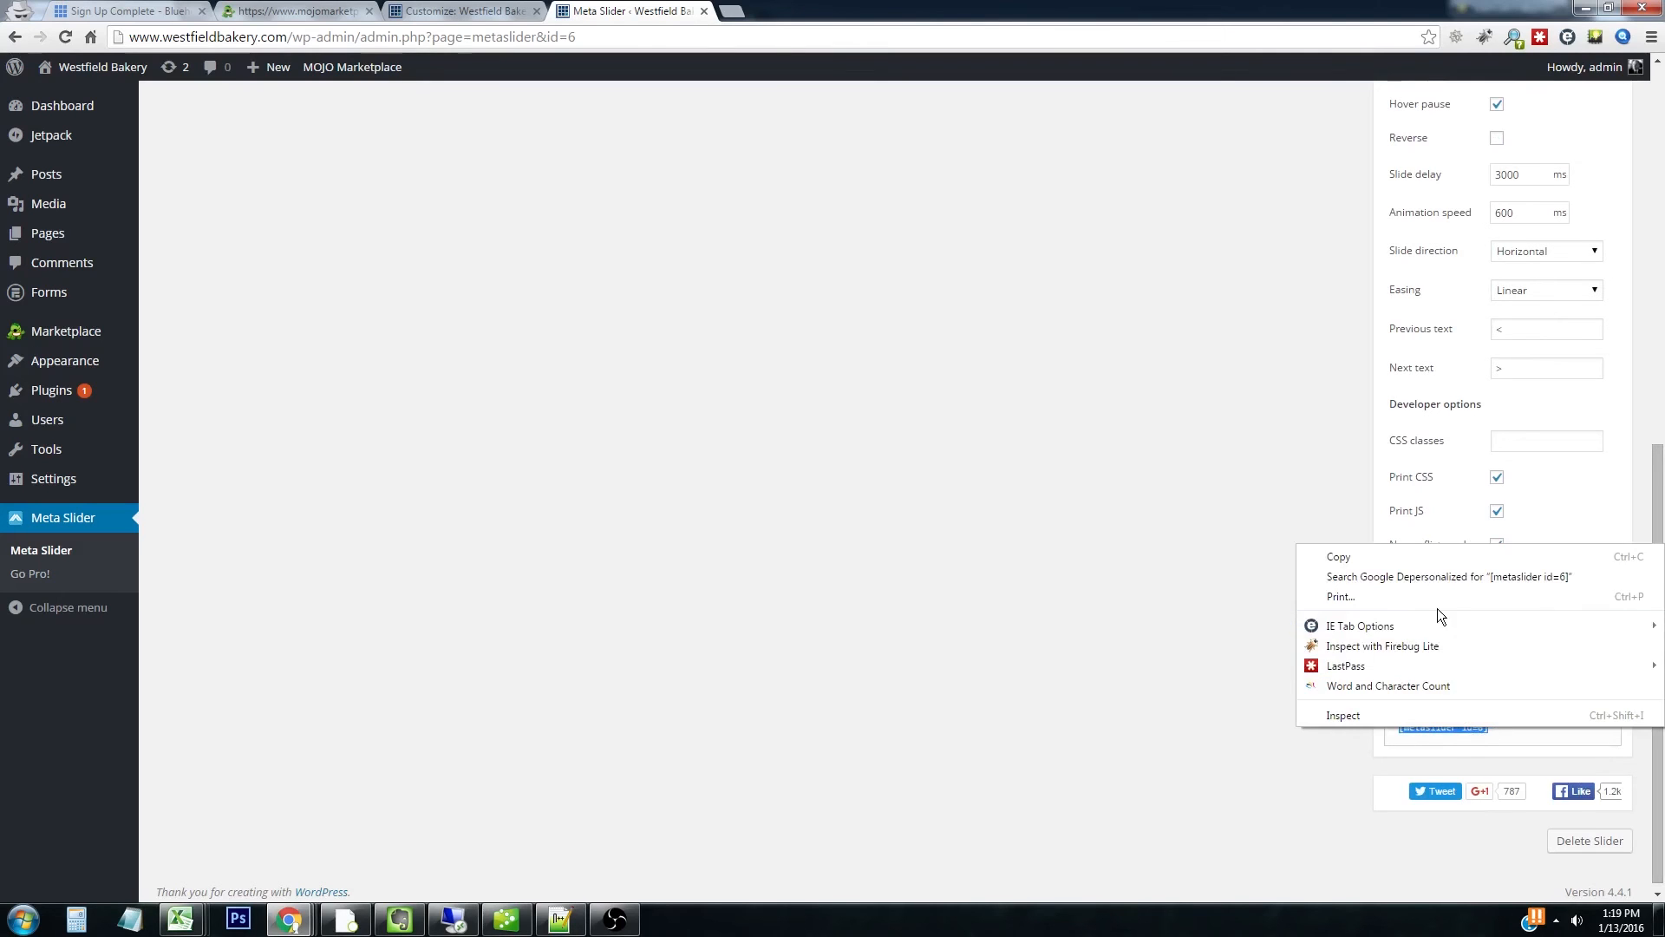
pyautogui.click(1370, 555)
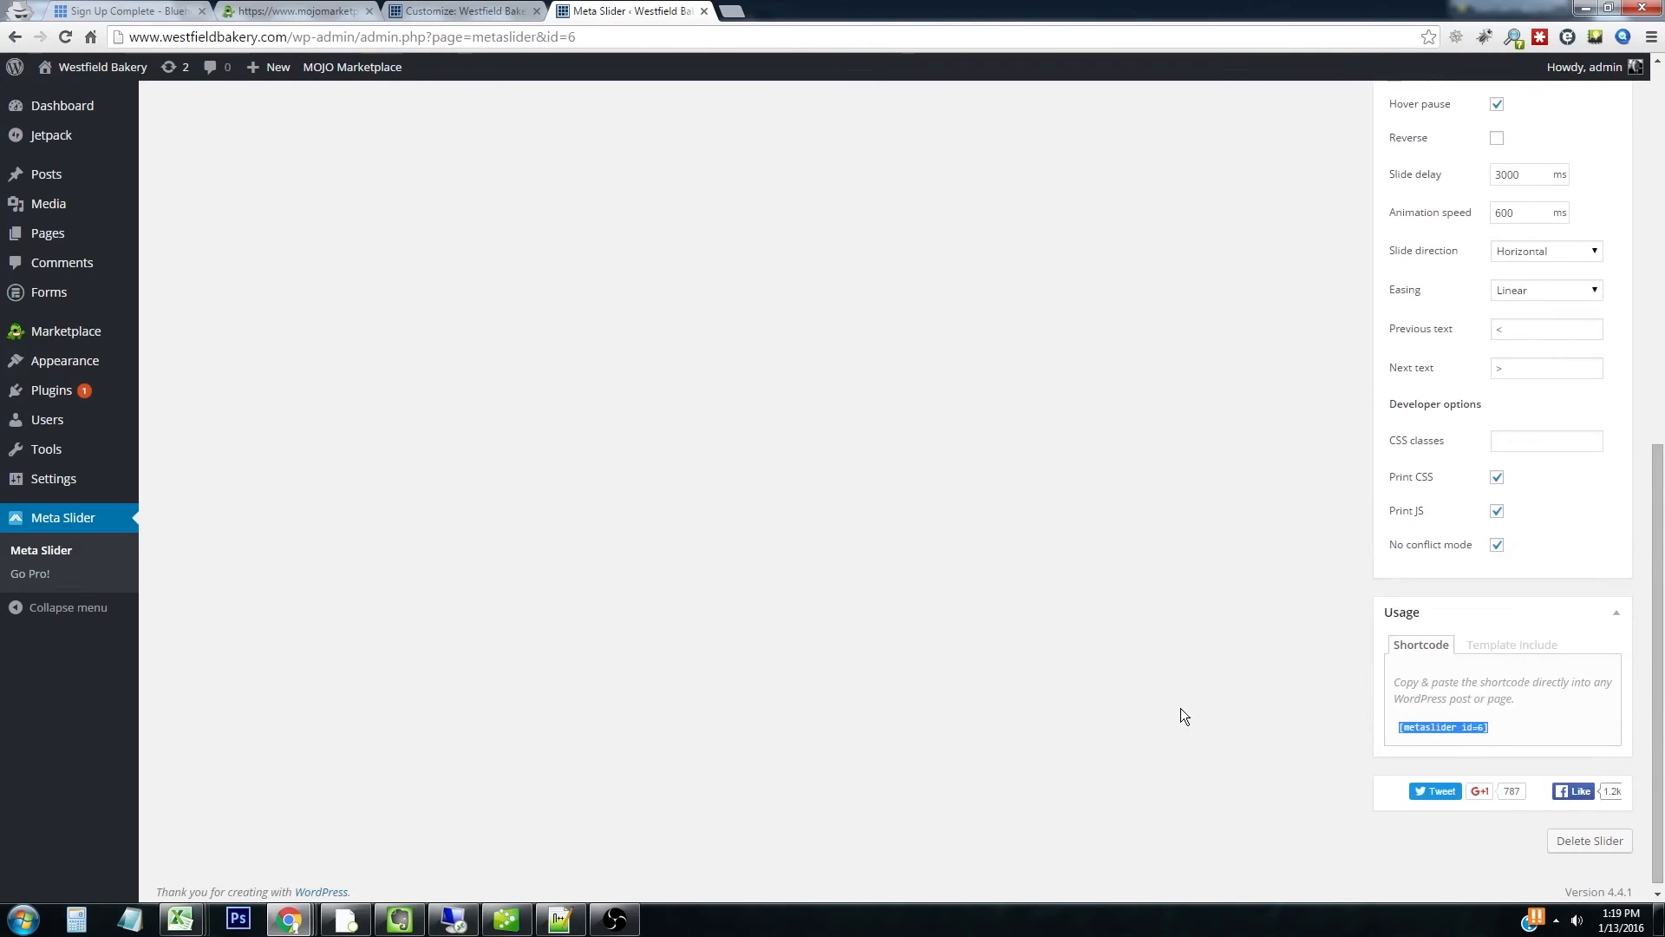
pyautogui.click(477, 12)
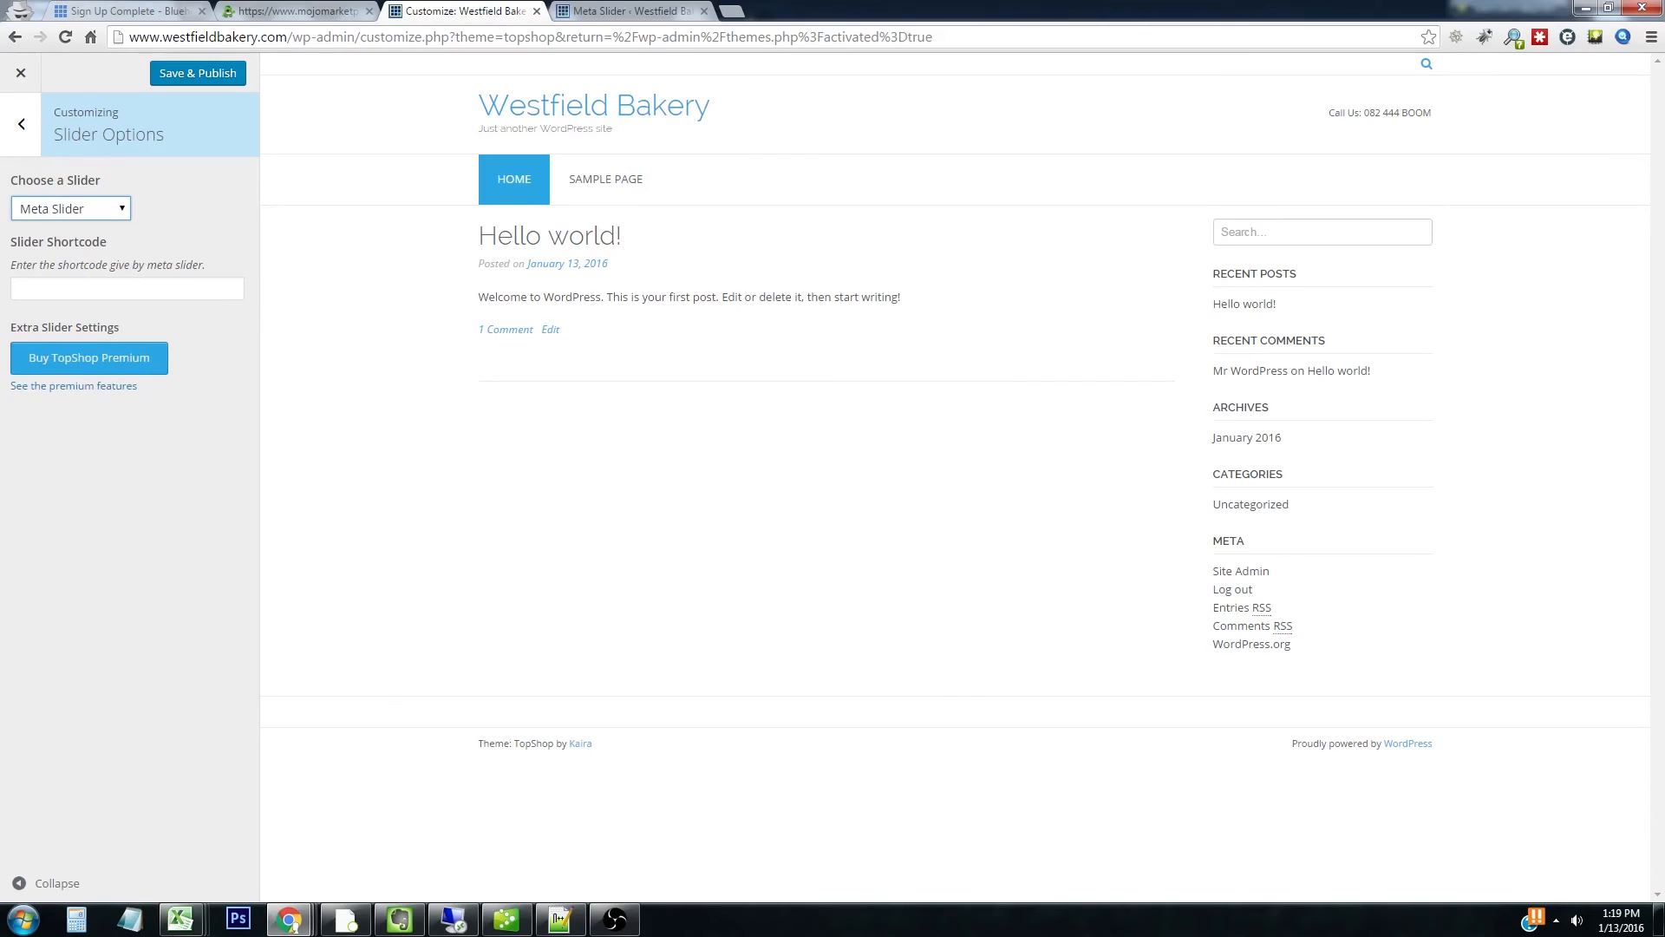
# Paste [metaslider id=6] into TopShop's Slider Shortcode field and Save & Publish
pyautogui.click(90, 289)
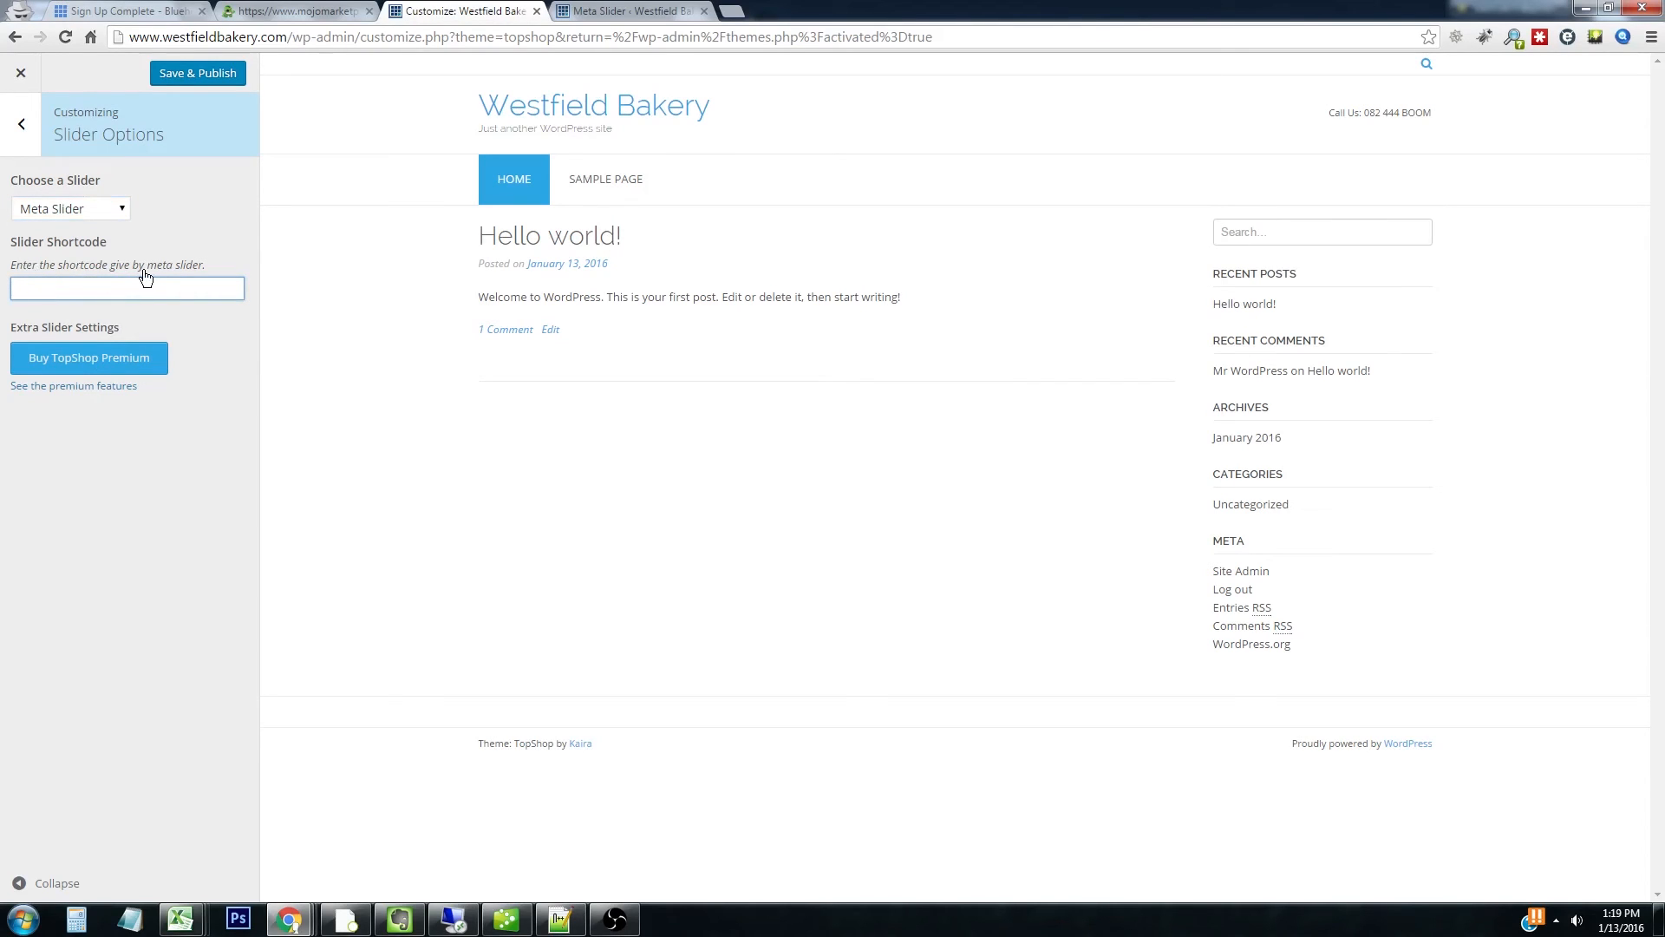
pyautogui.rightClick(132, 290)
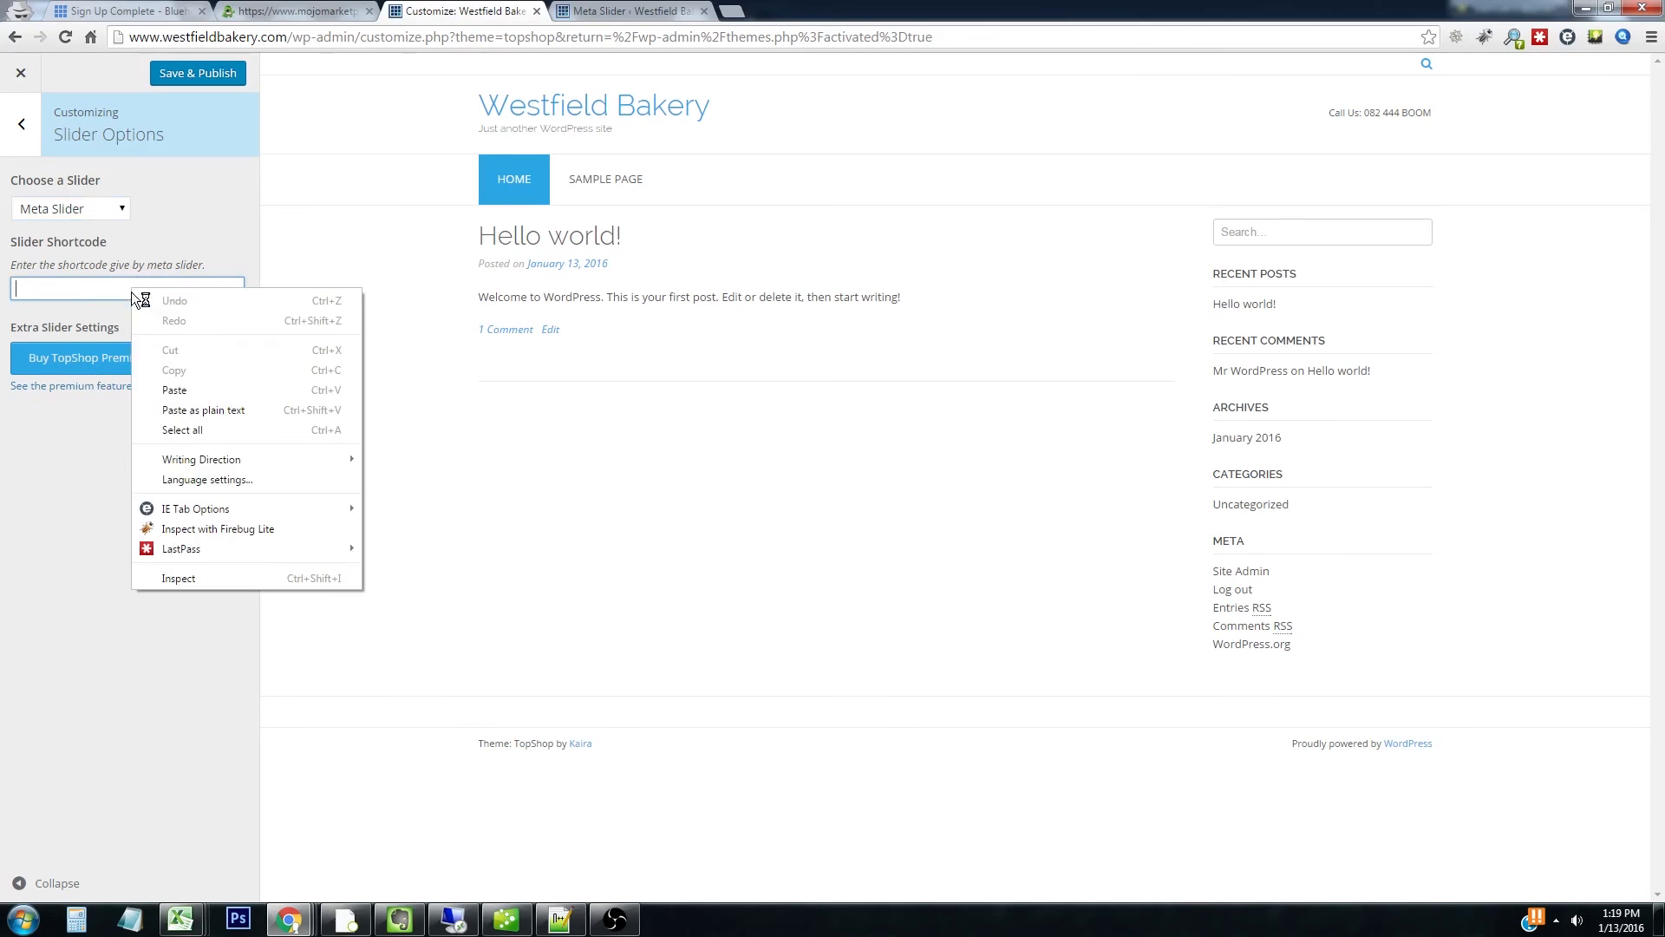
pyautogui.click(184, 389)
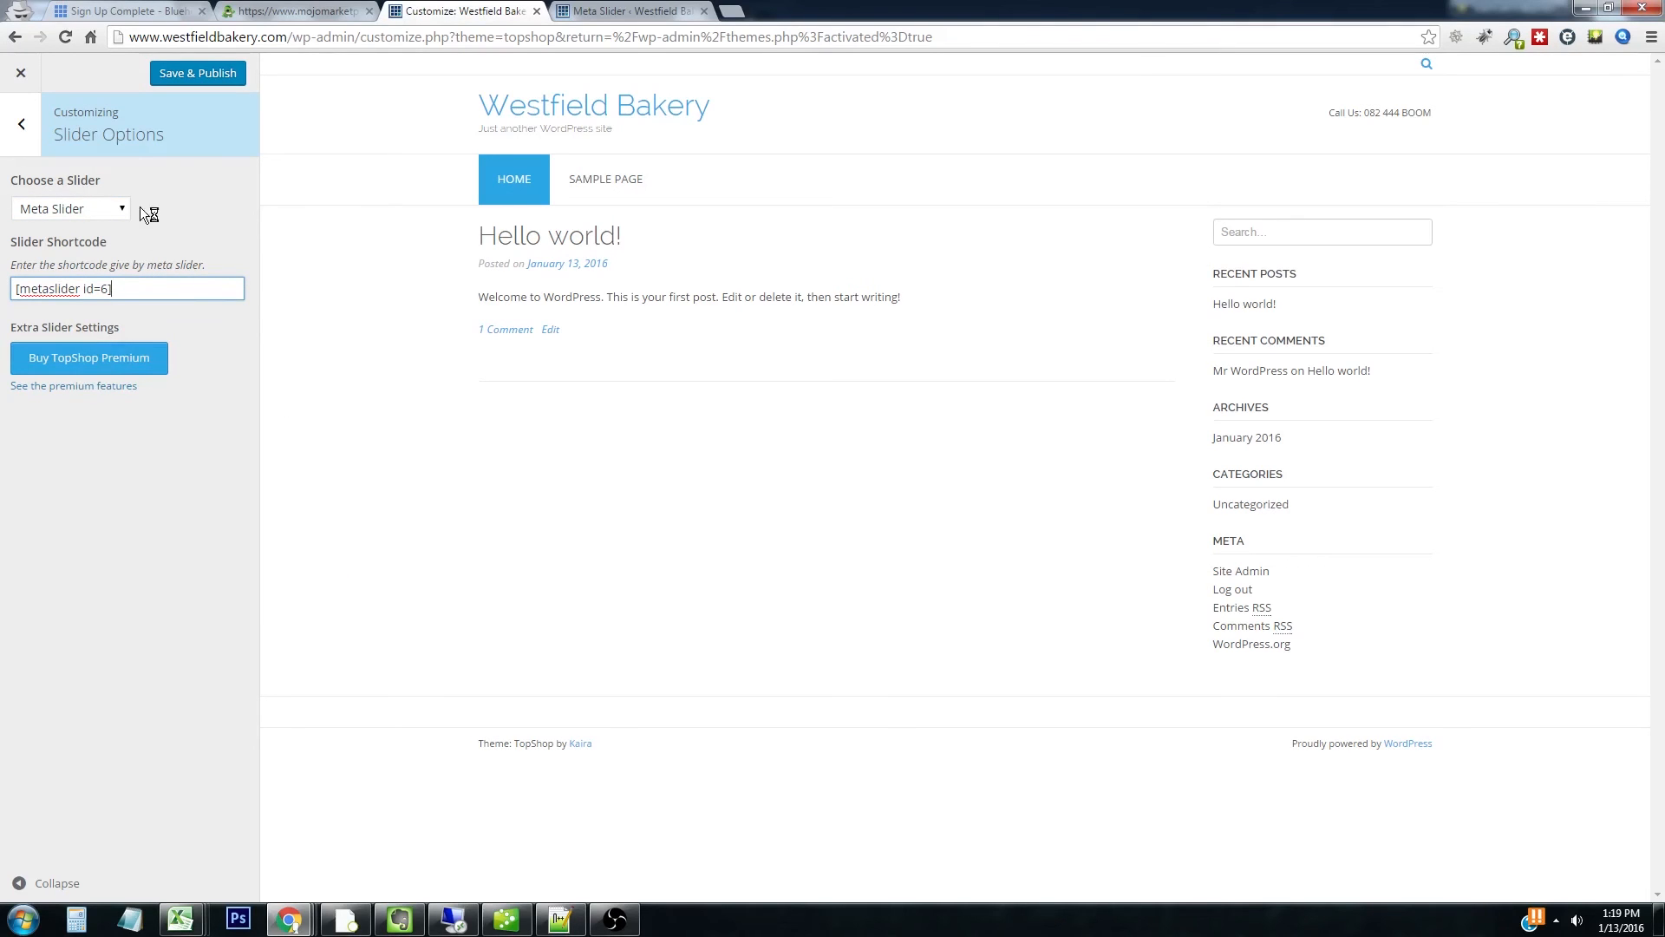
pyautogui.click(168, 81)
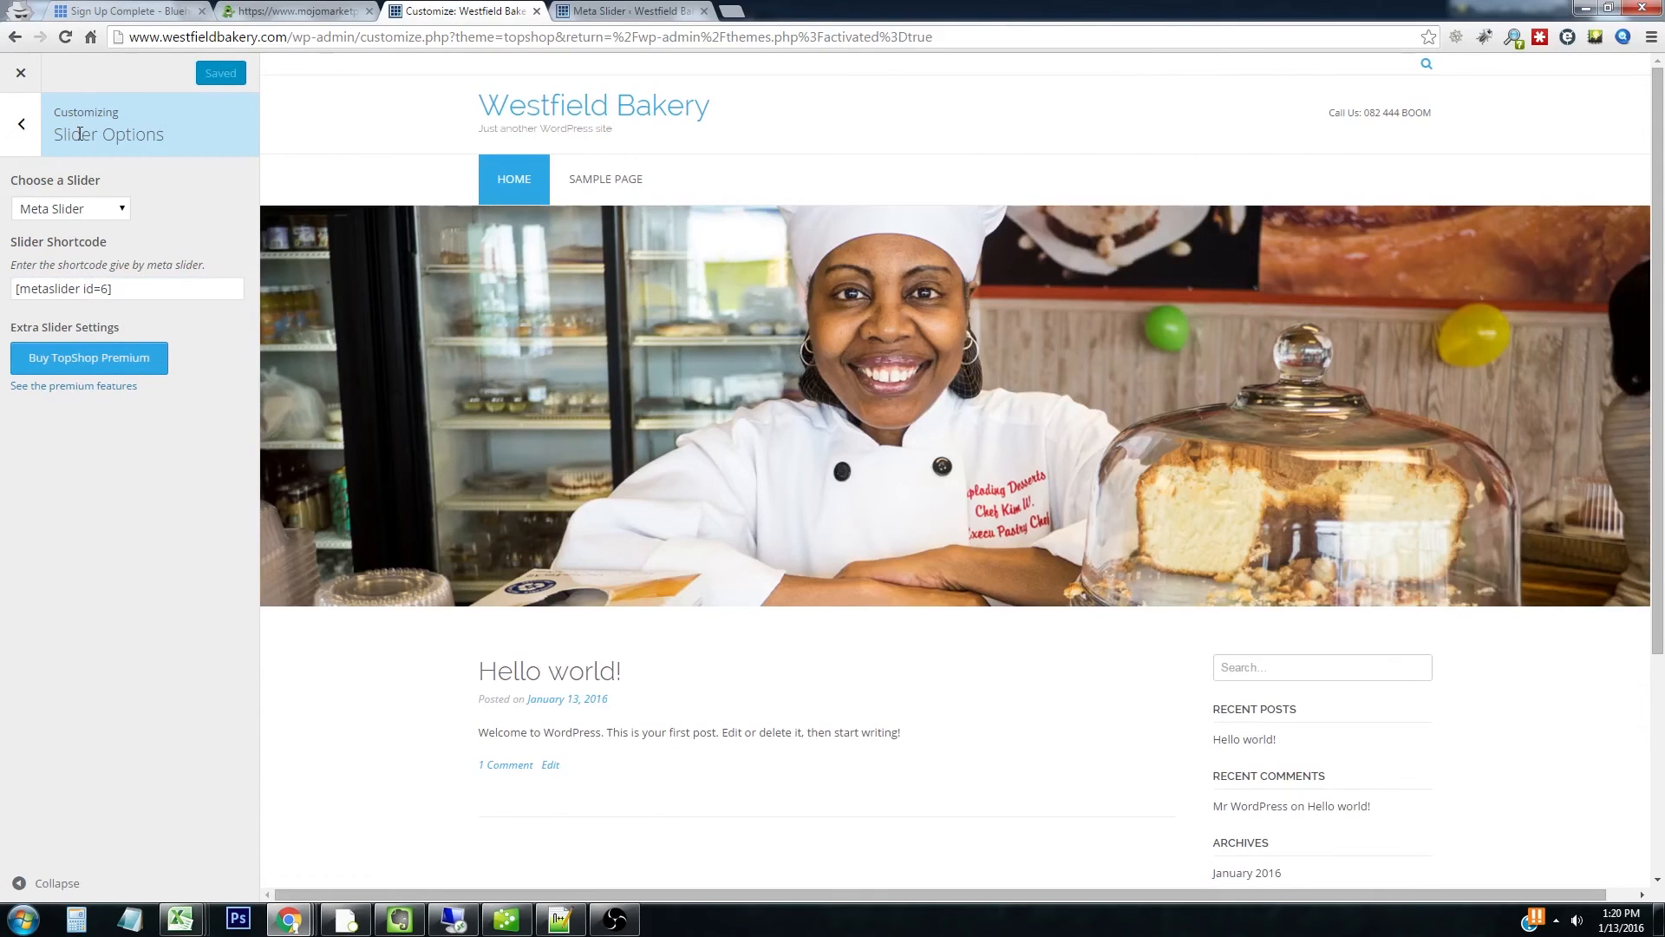
pyautogui.click(633, 8)
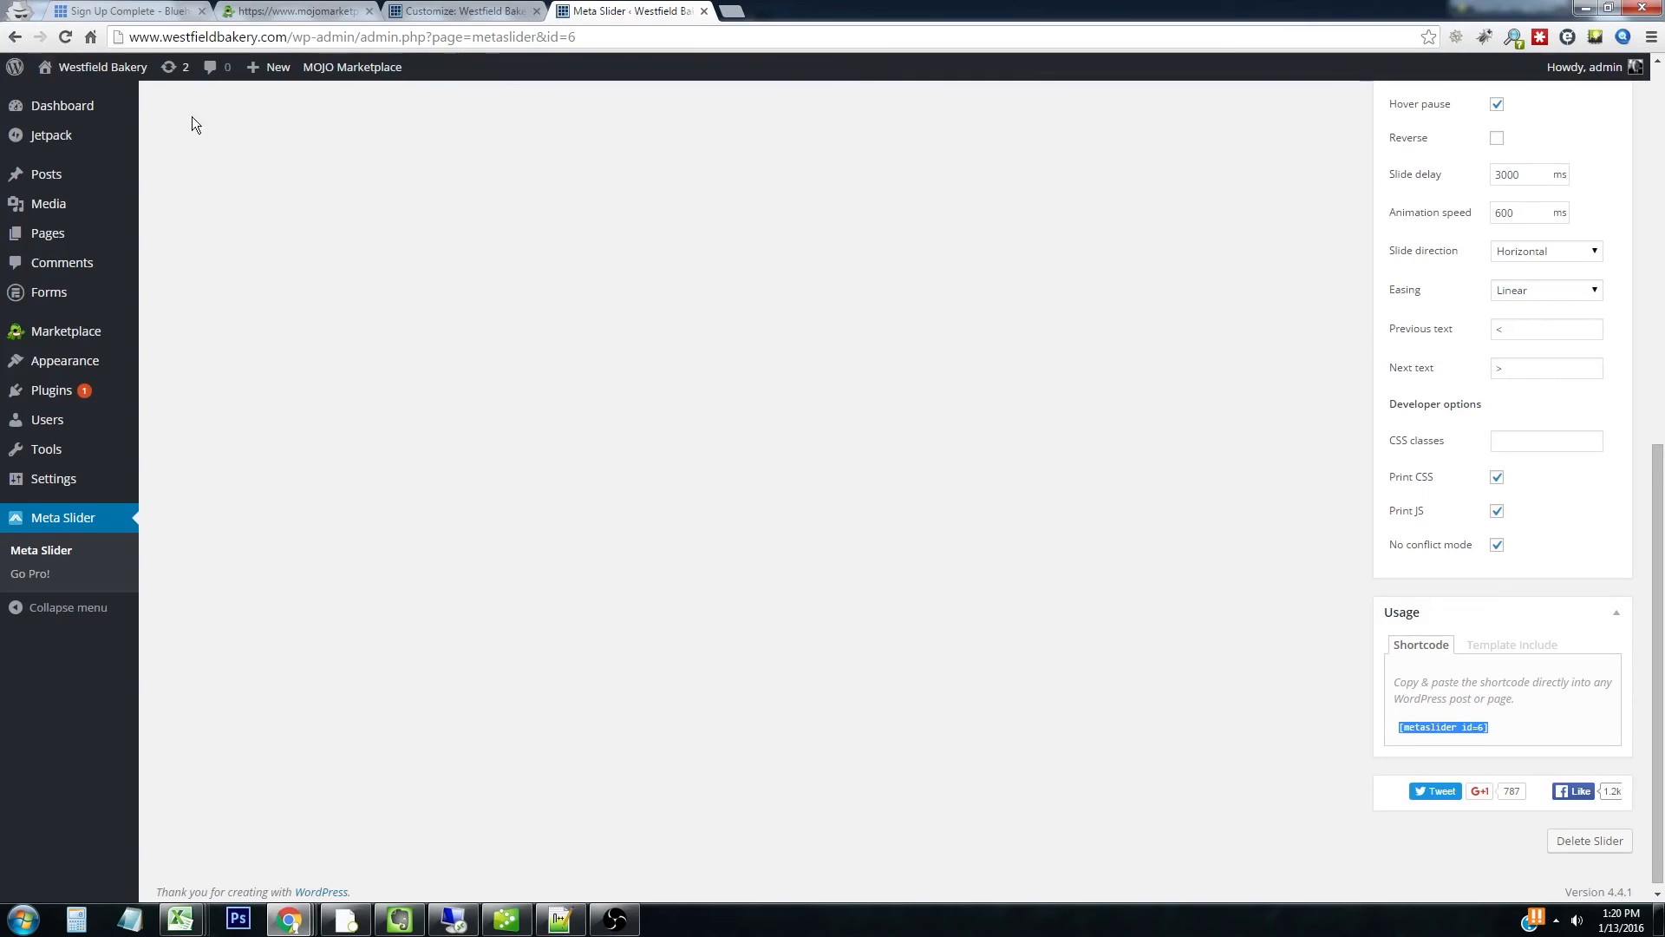
pyautogui.click(78, 98)
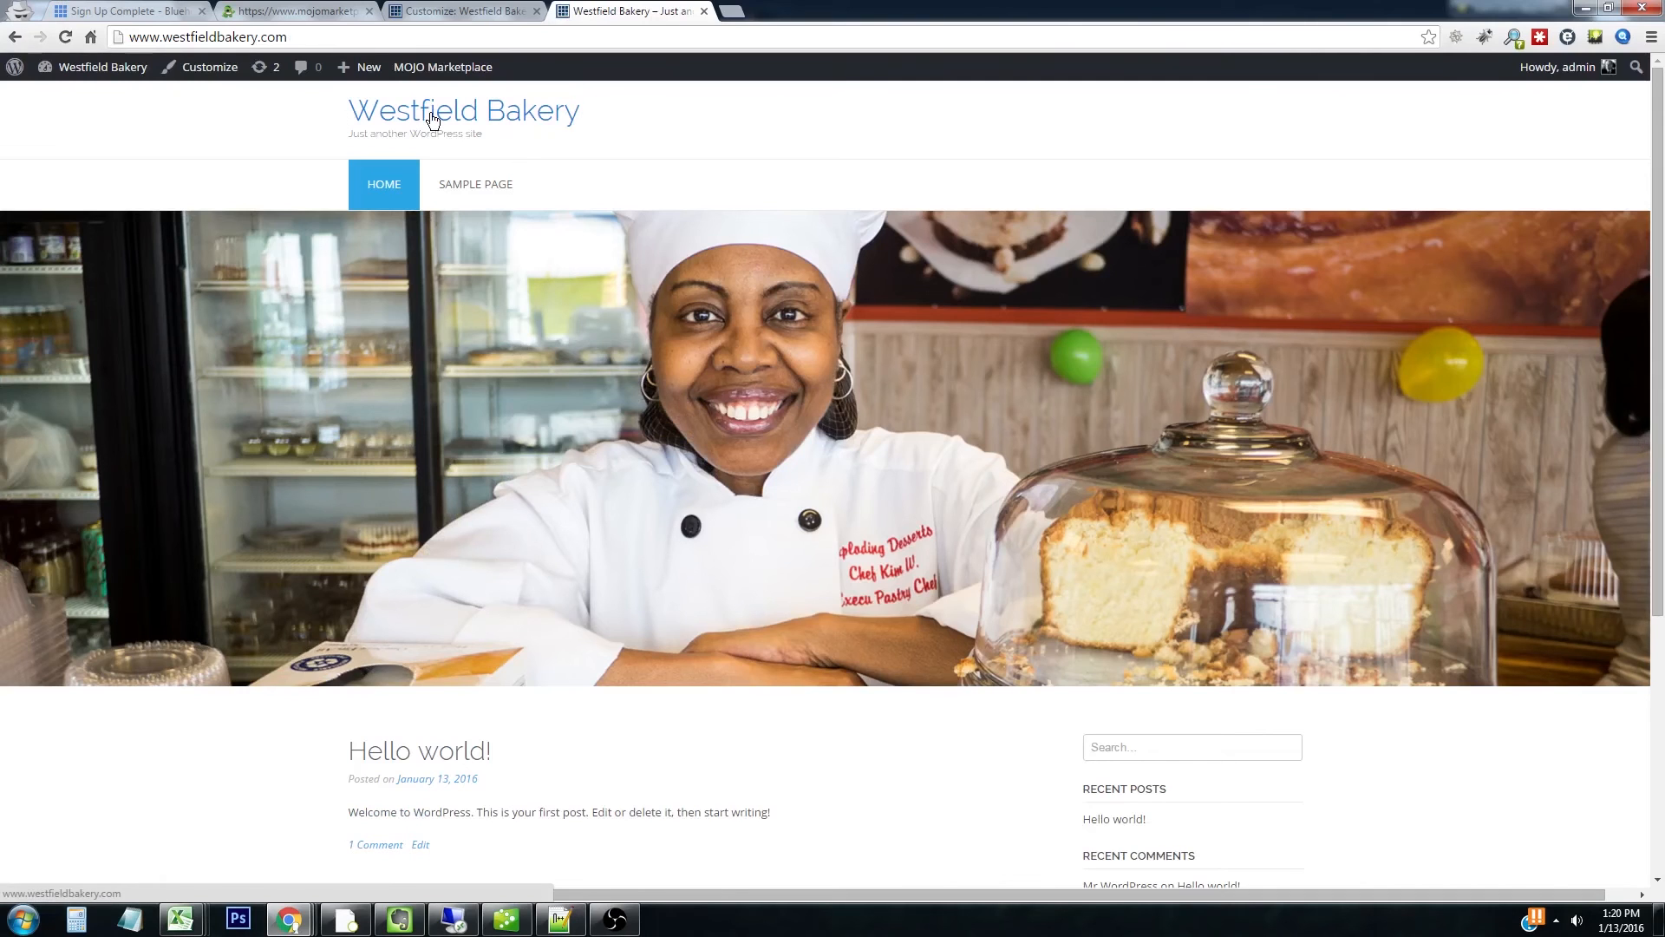
# Scroll the live homepage to check the full-width chef-and-cake banner above the Hello world post
pyautogui.scroll(-2, 741, 705)
pyautogui.scroll(-2, 741, 704)
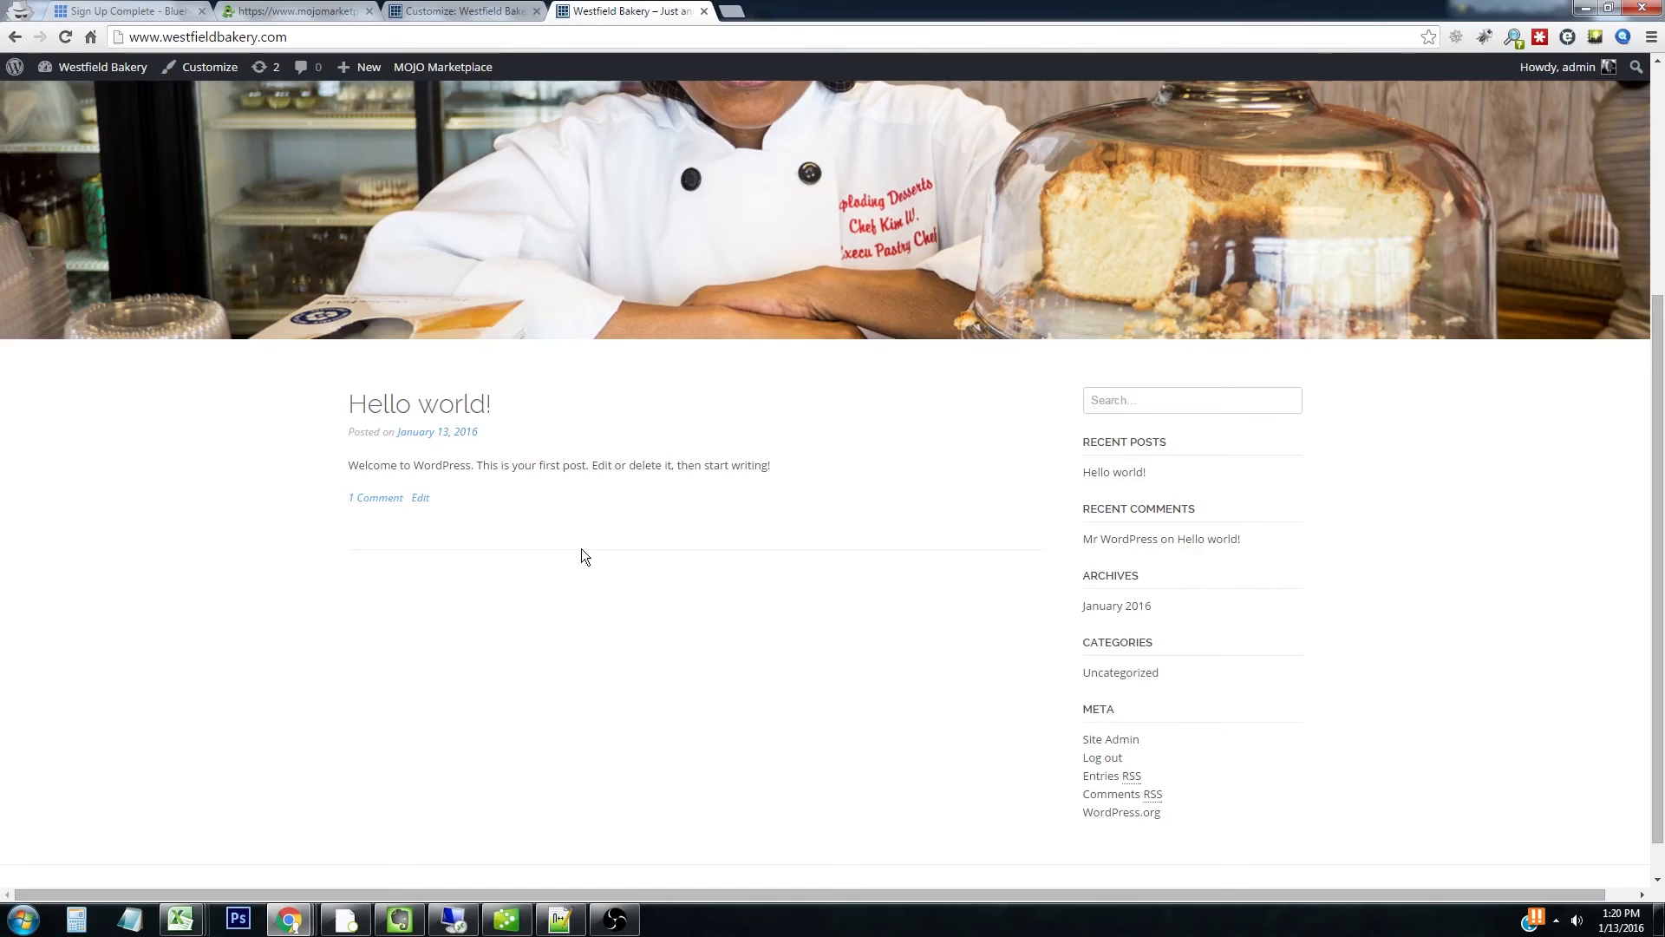
pyautogui.scroll(4, 583, 591)
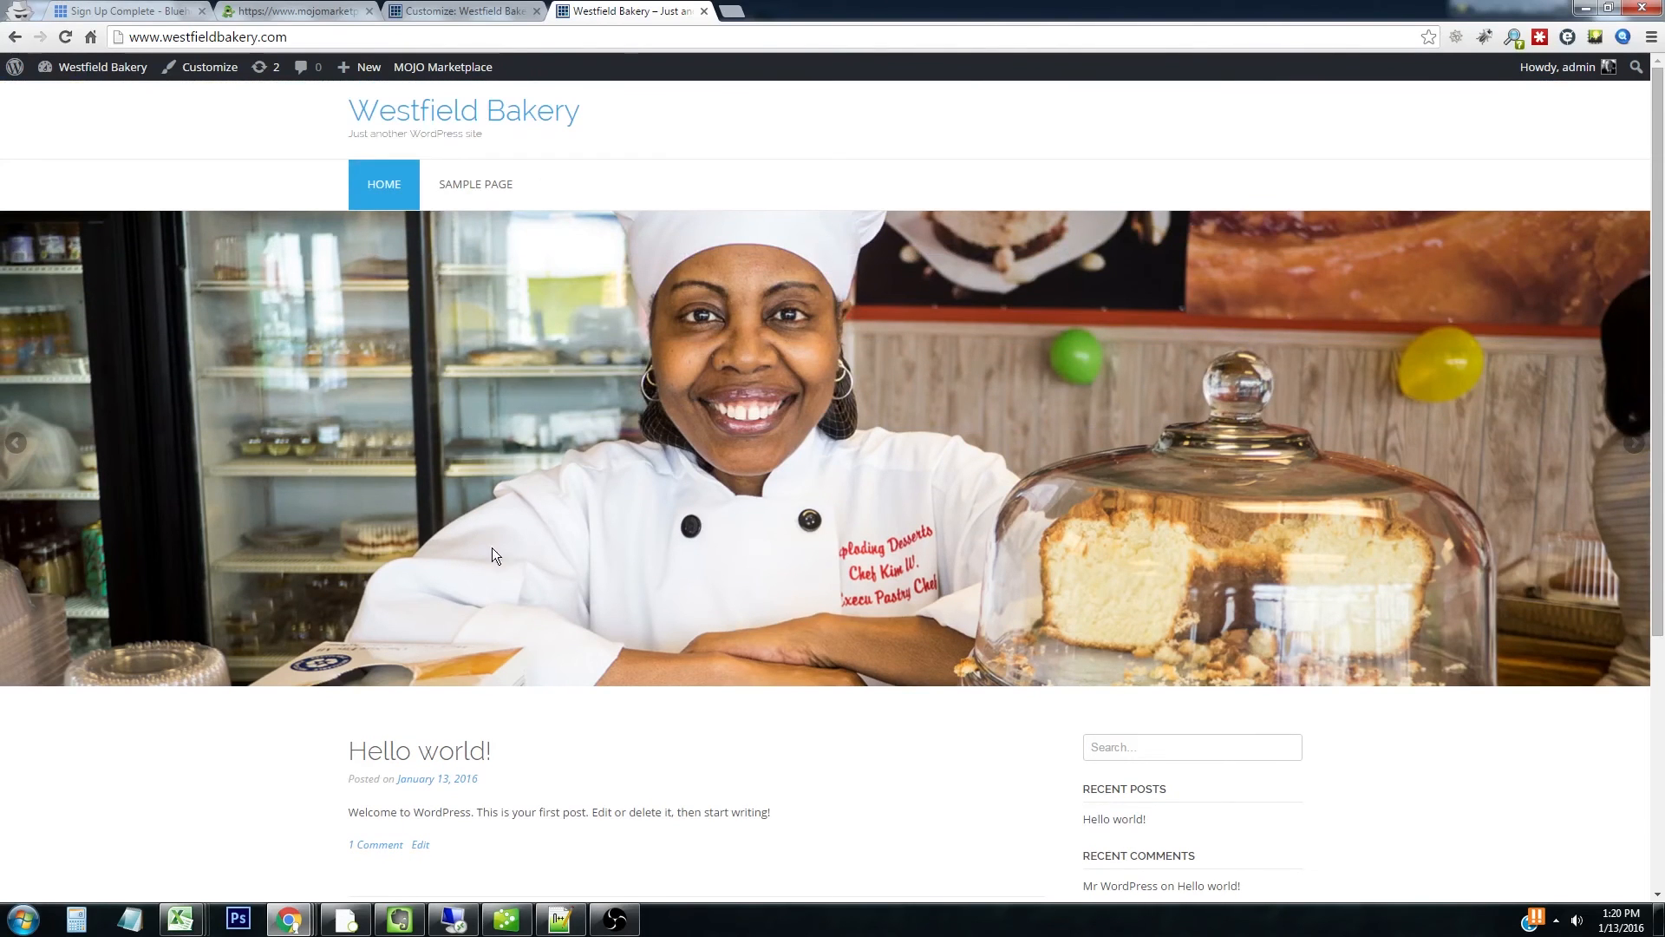
pyautogui.click(425, 11)
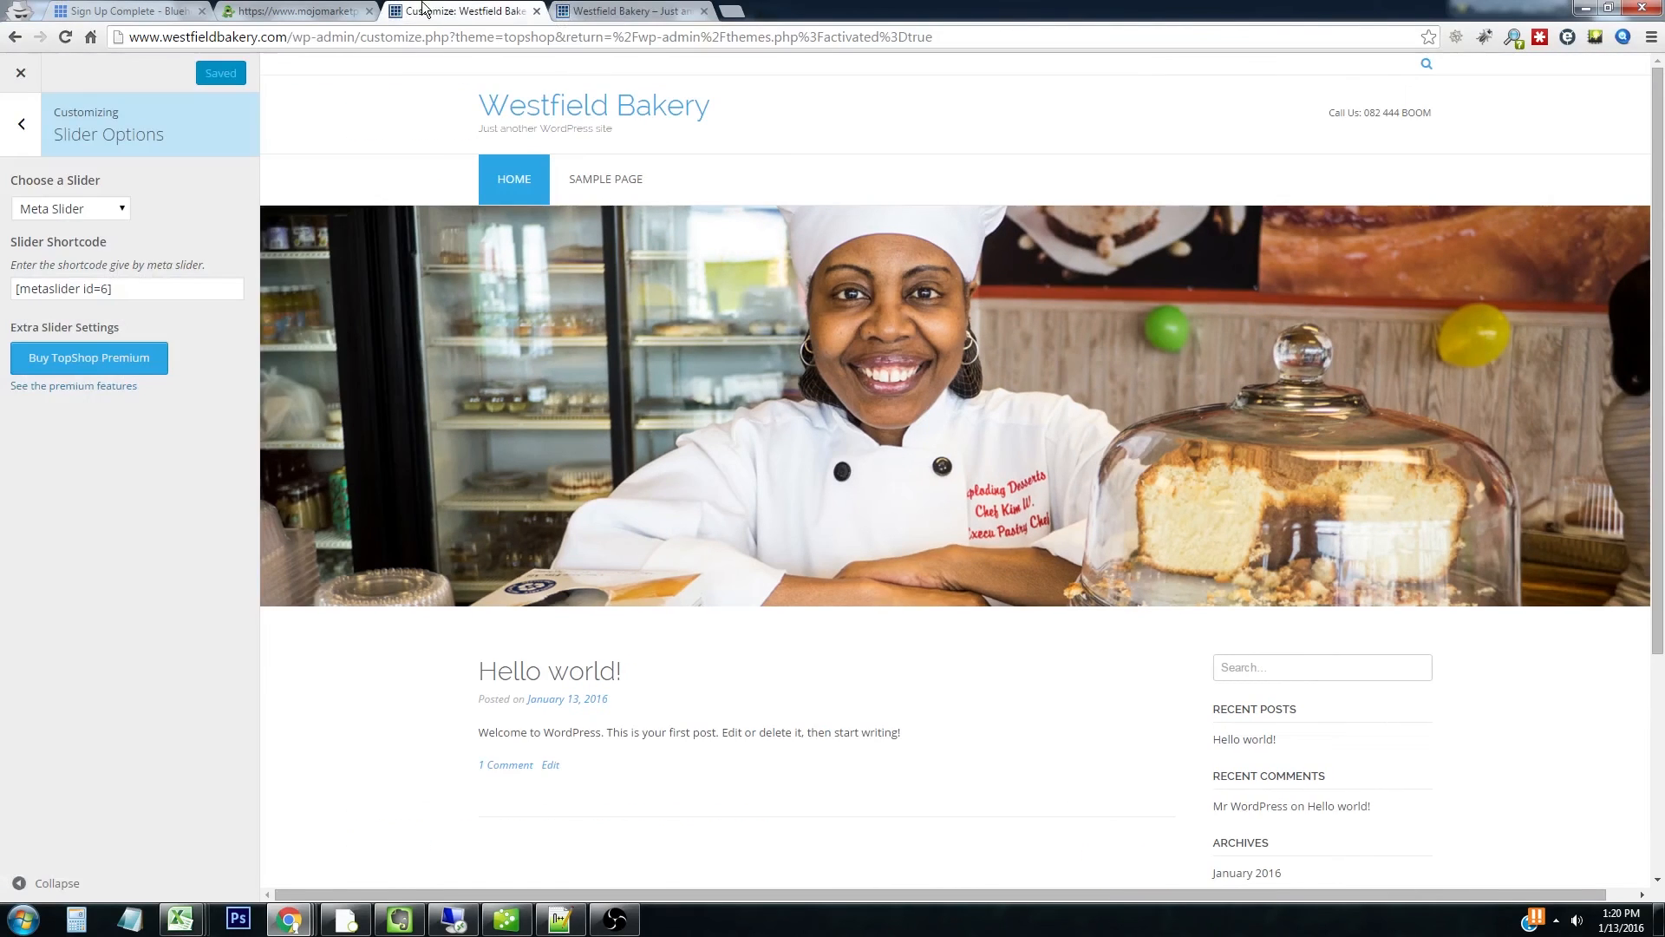
# Set the front page to display a static page, Sample Page, and publish the change
pyautogui.click(21, 138)
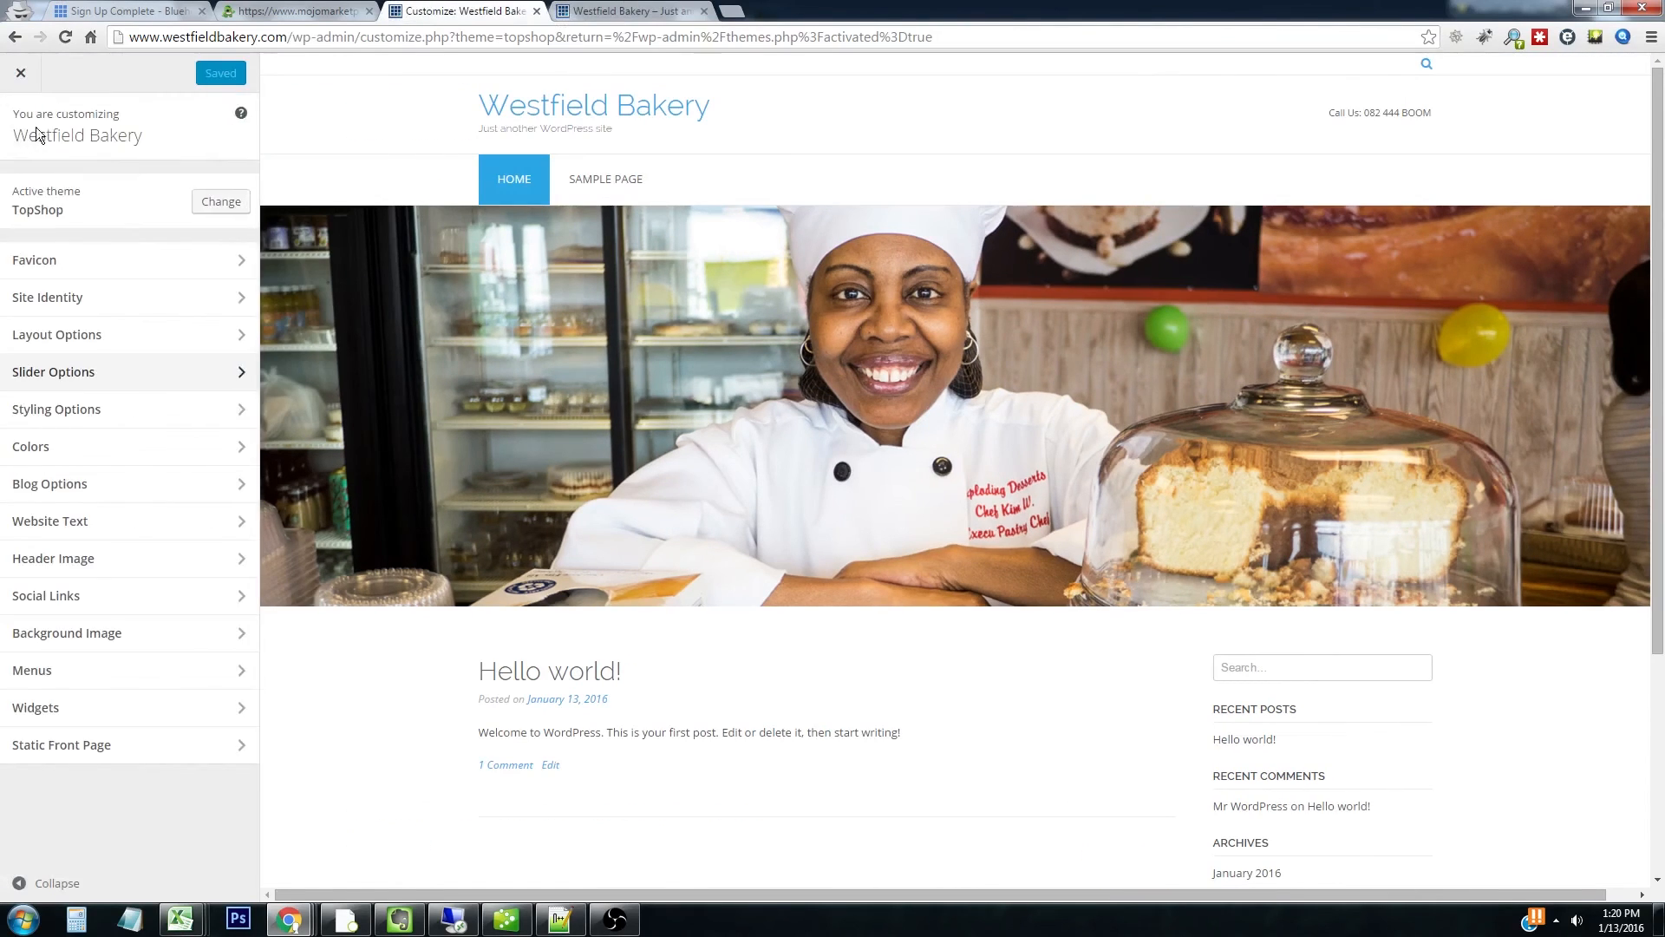
pyautogui.click(108, 751)
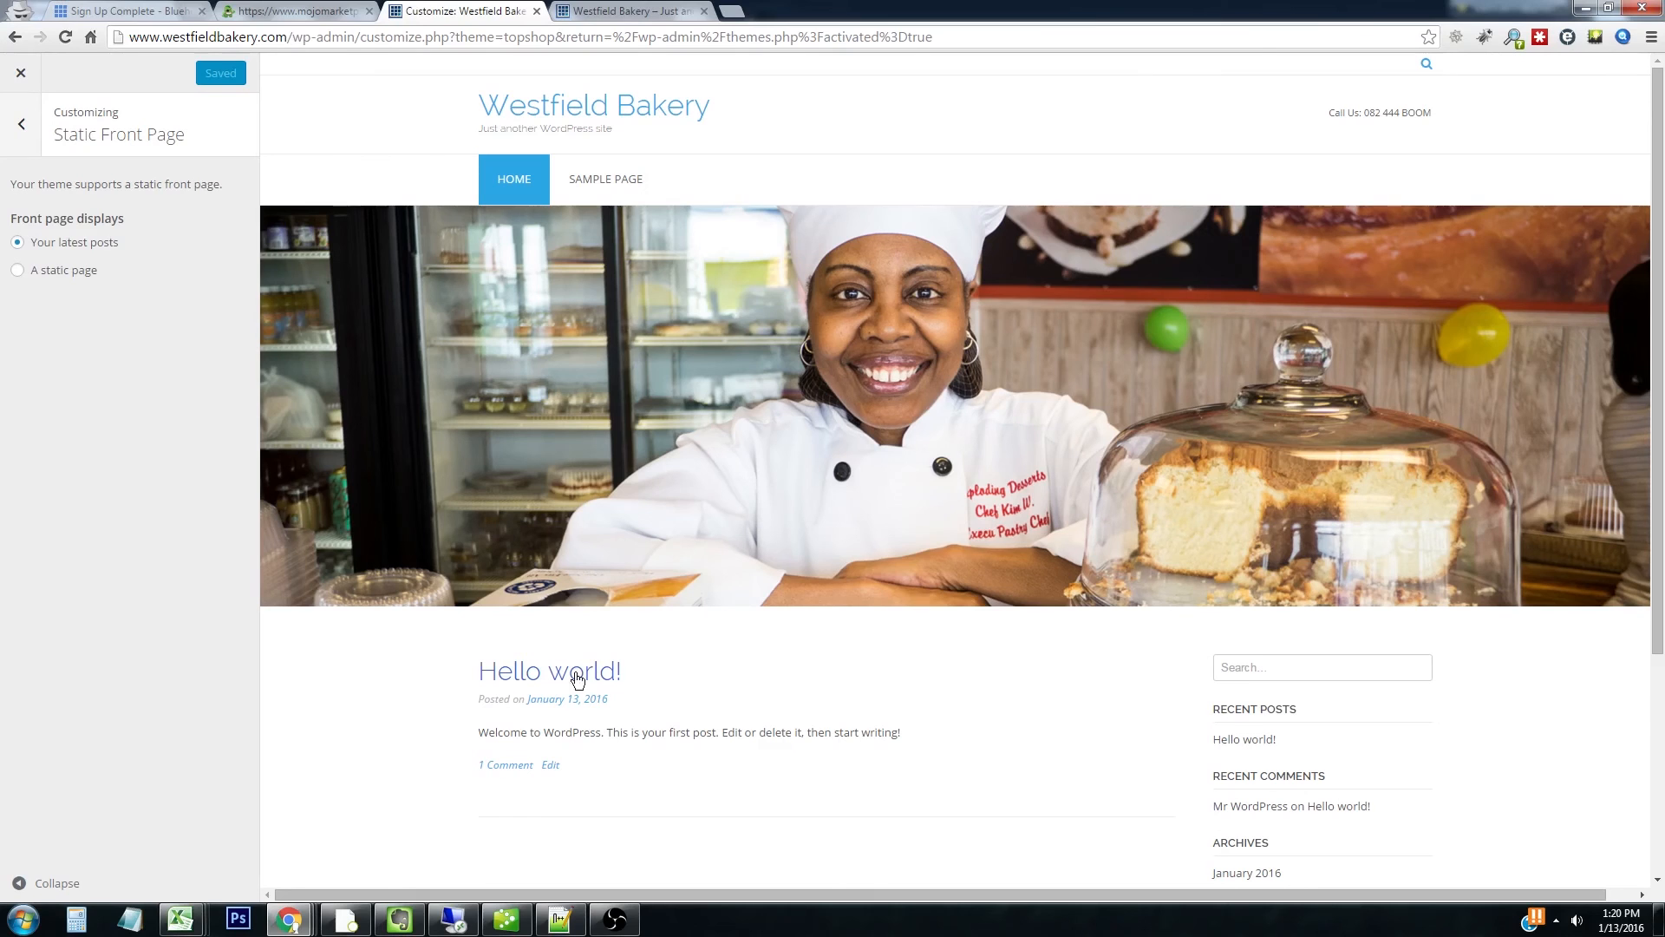
pyautogui.click(18, 270)
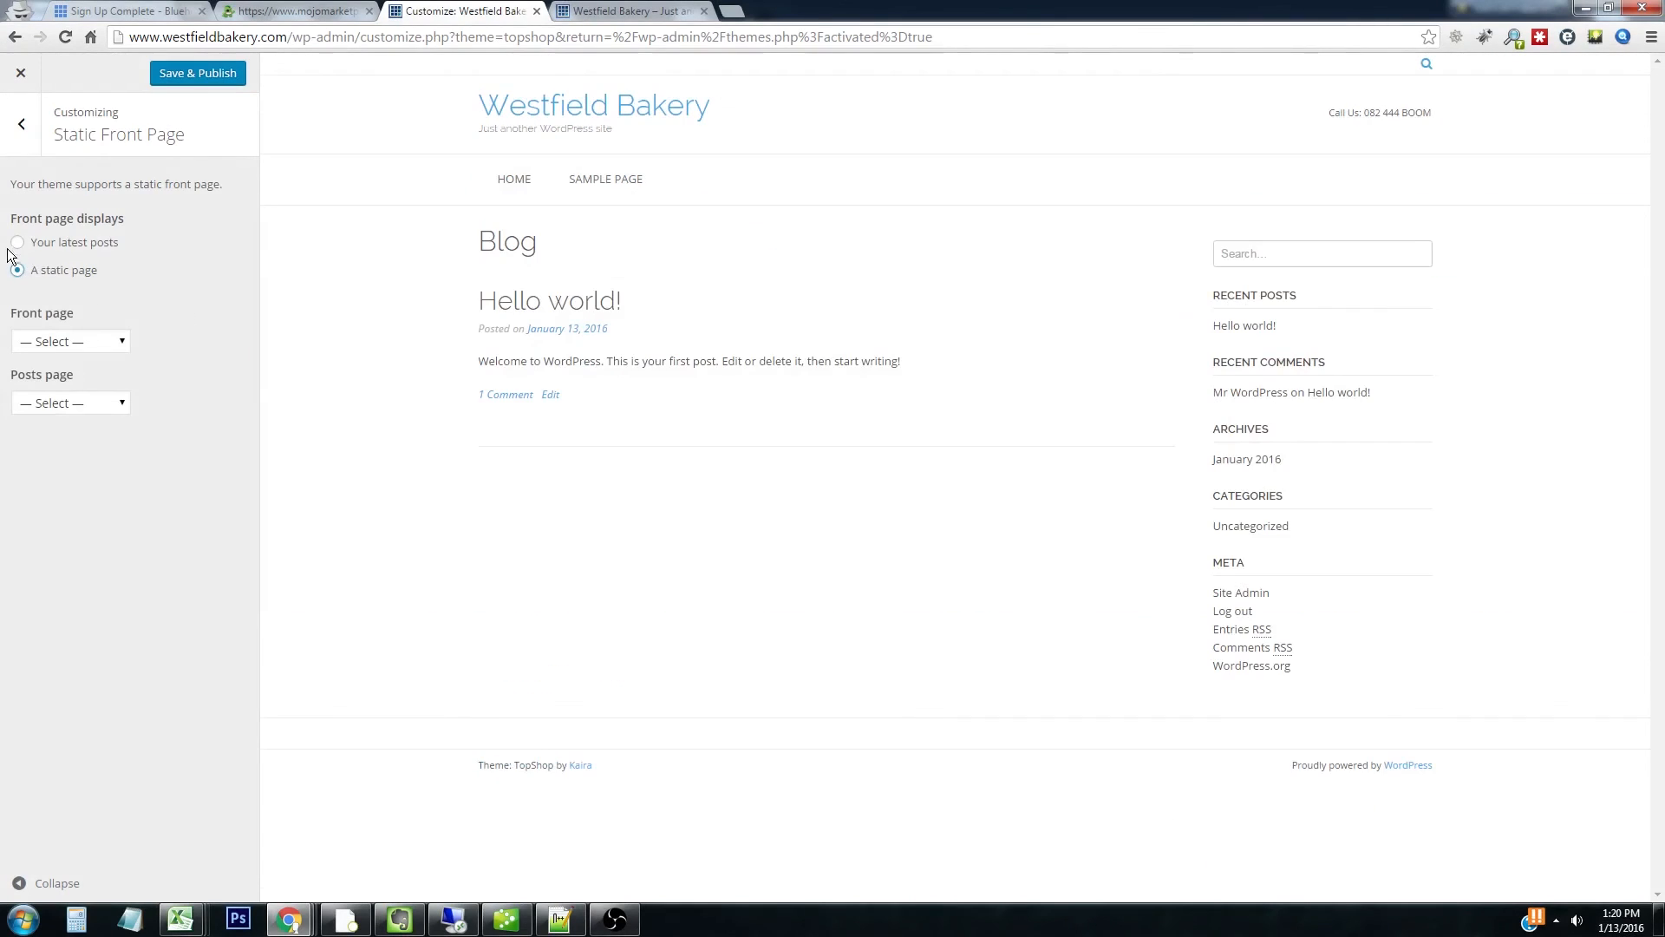
pyautogui.click(89, 342)
pyautogui.click(76, 379)
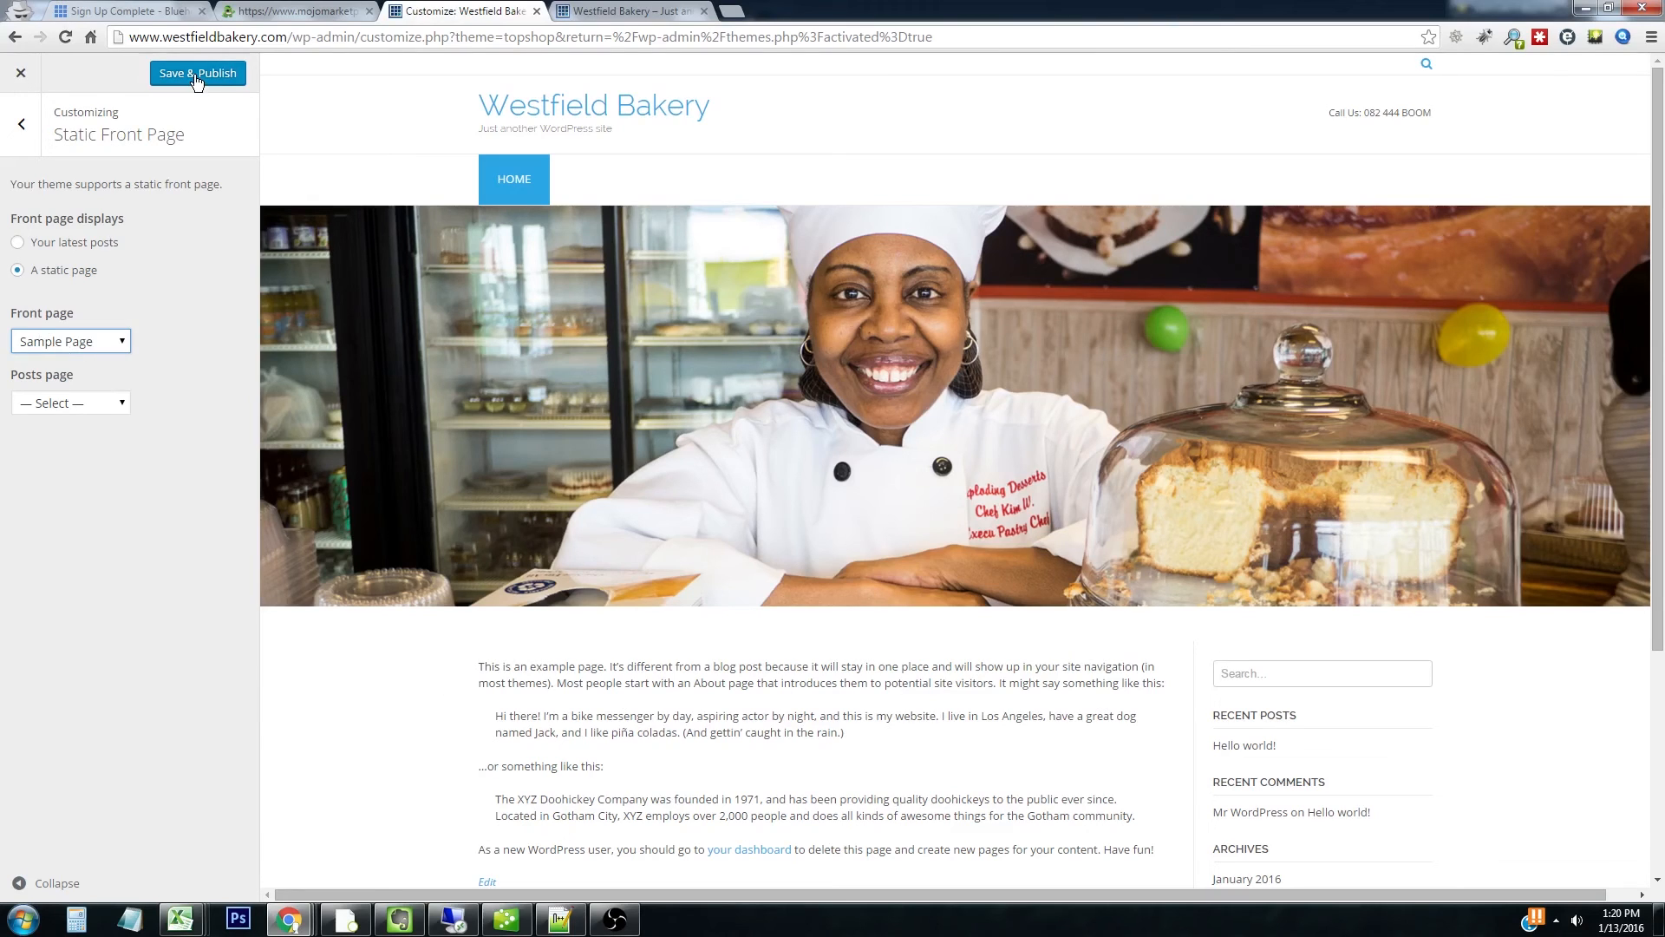
pyautogui.click(196, 74)
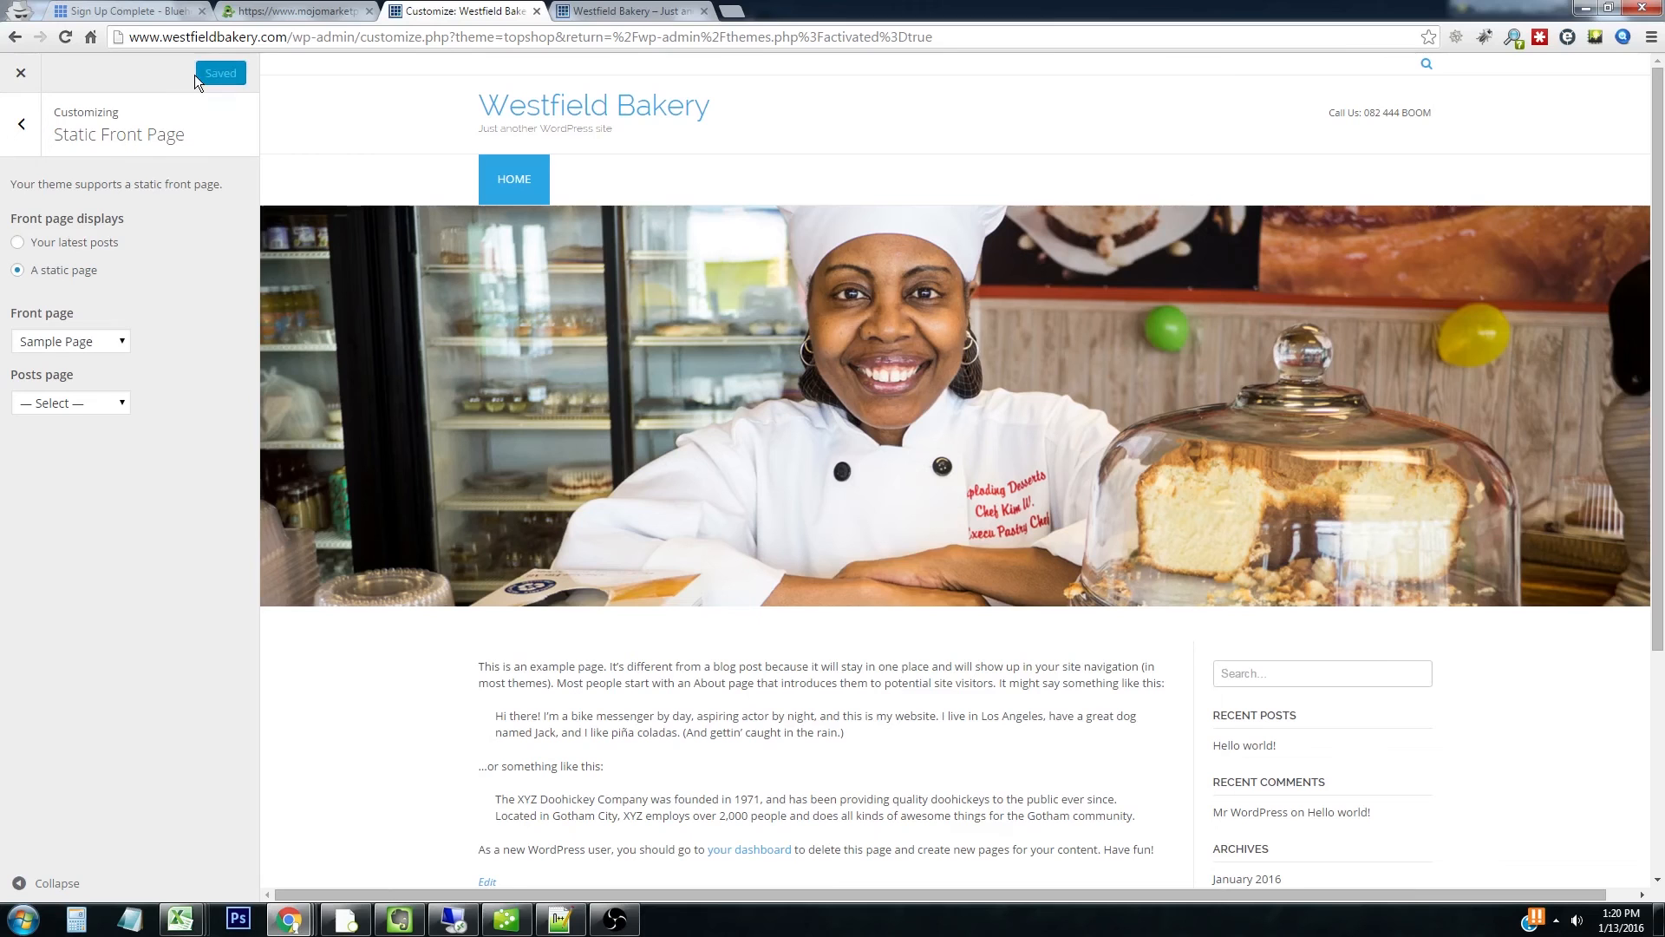
pyautogui.click(20, 74)
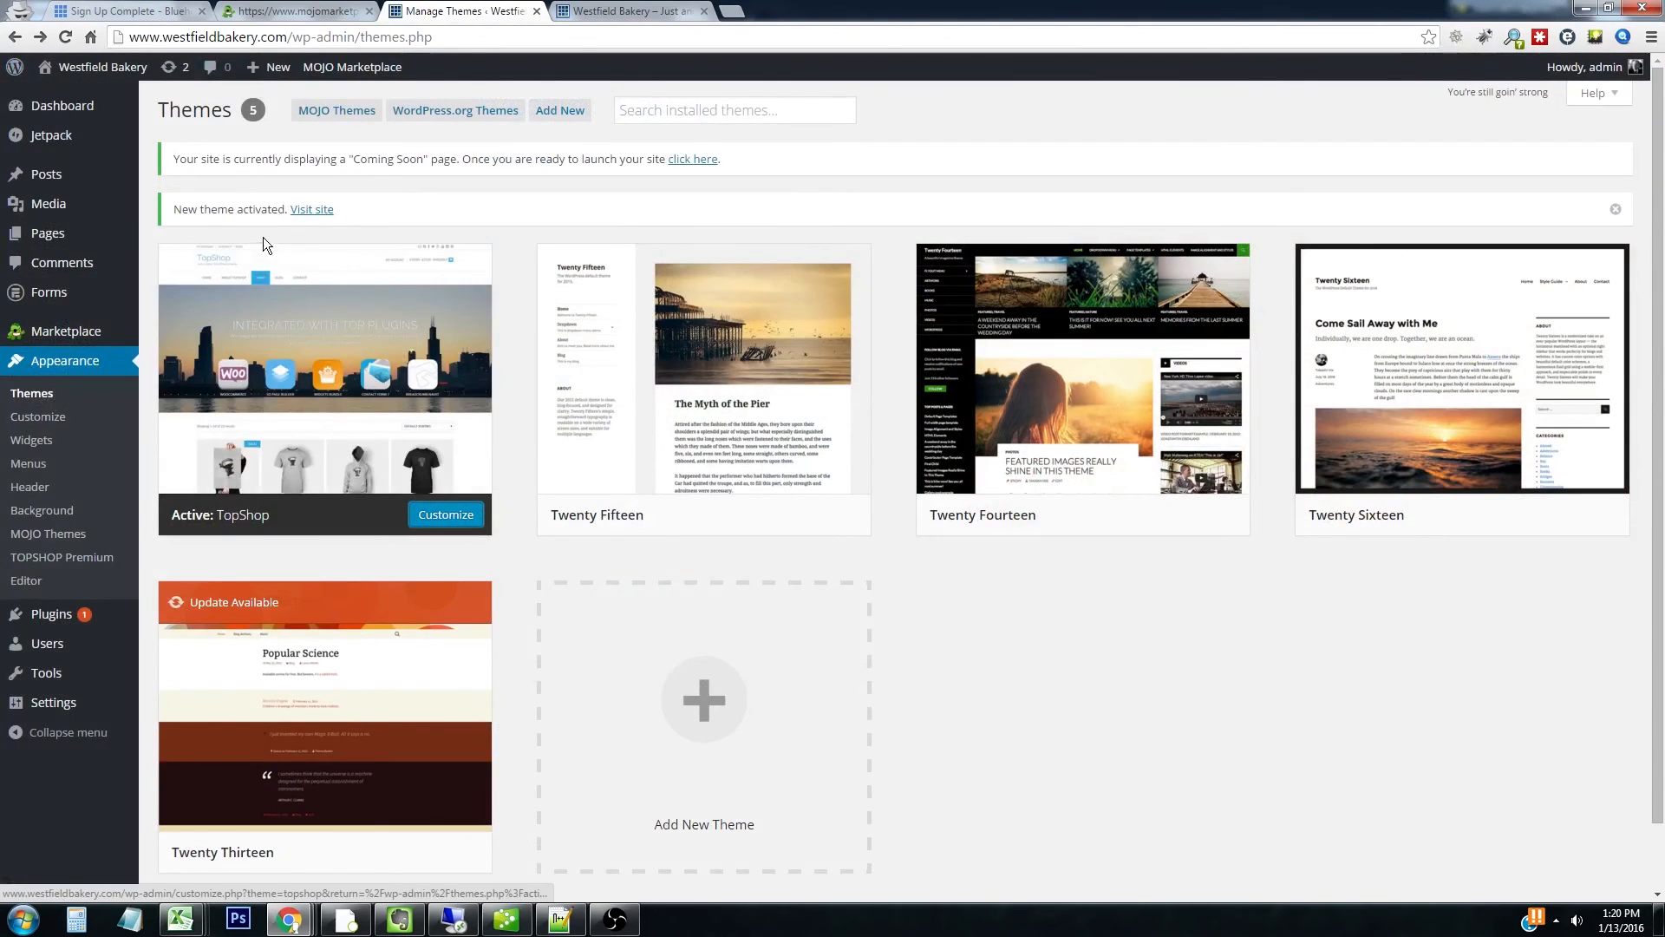
# Open Sample Page in the editor from the Pages list
pyautogui.click(54, 241)
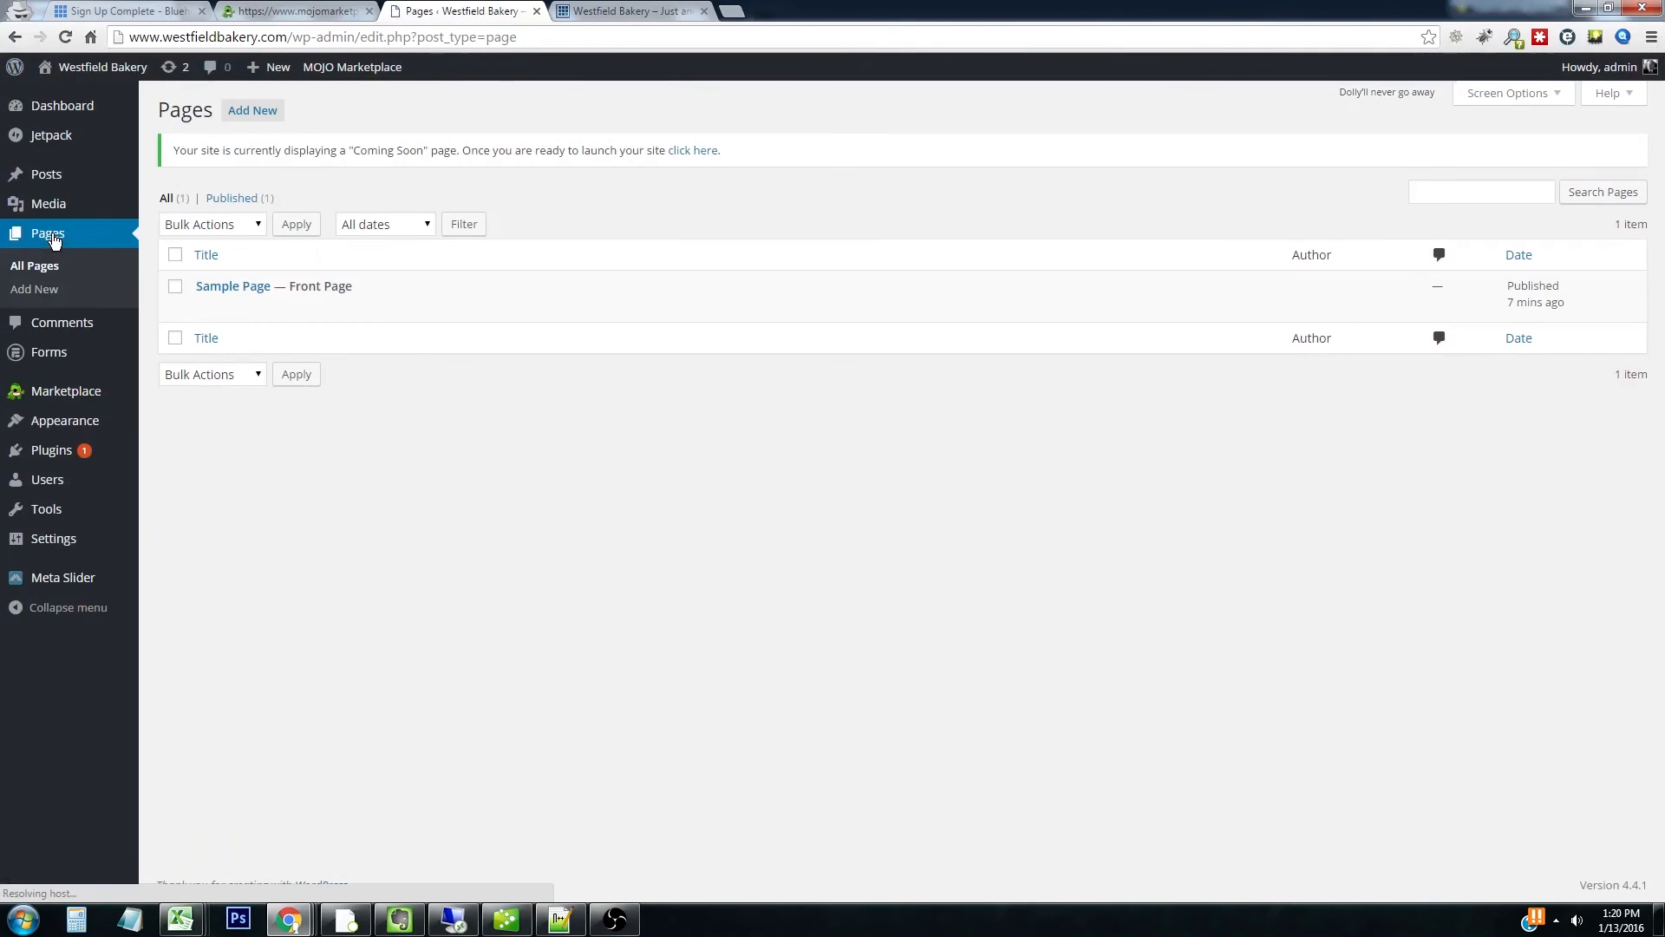
pyautogui.click(204, 308)
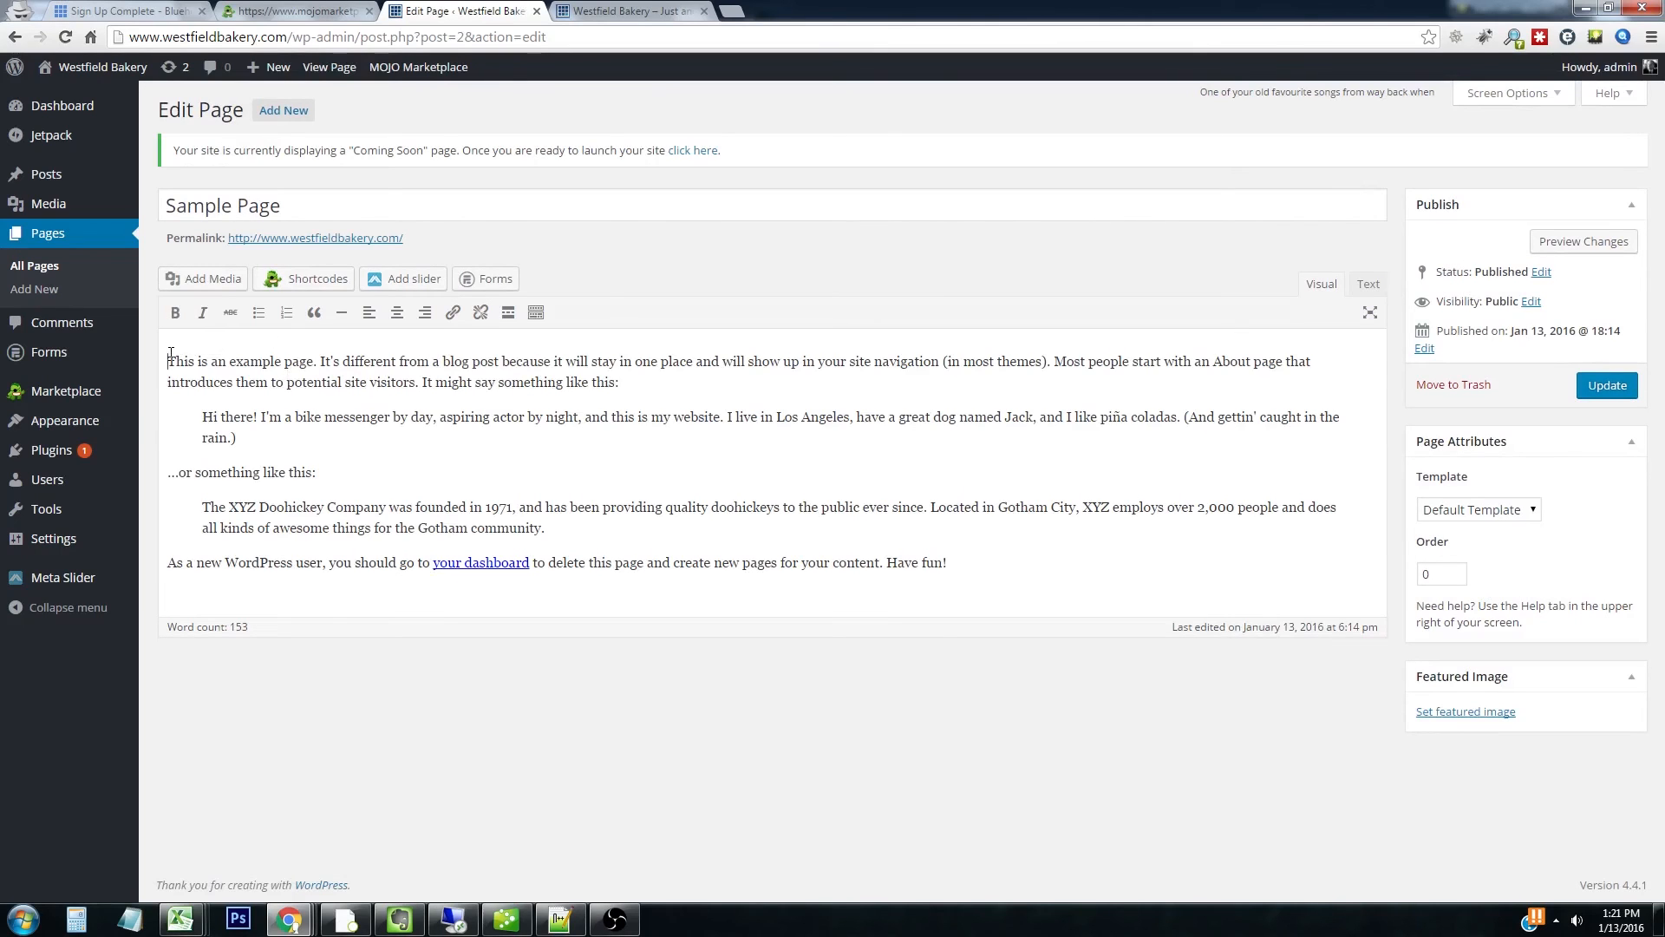
# Put 'Welcome to the new website for the Westfield Bakery!' at the top of Sample Page and update it
pyautogui.press('Return')
pyautogui.press('Return')
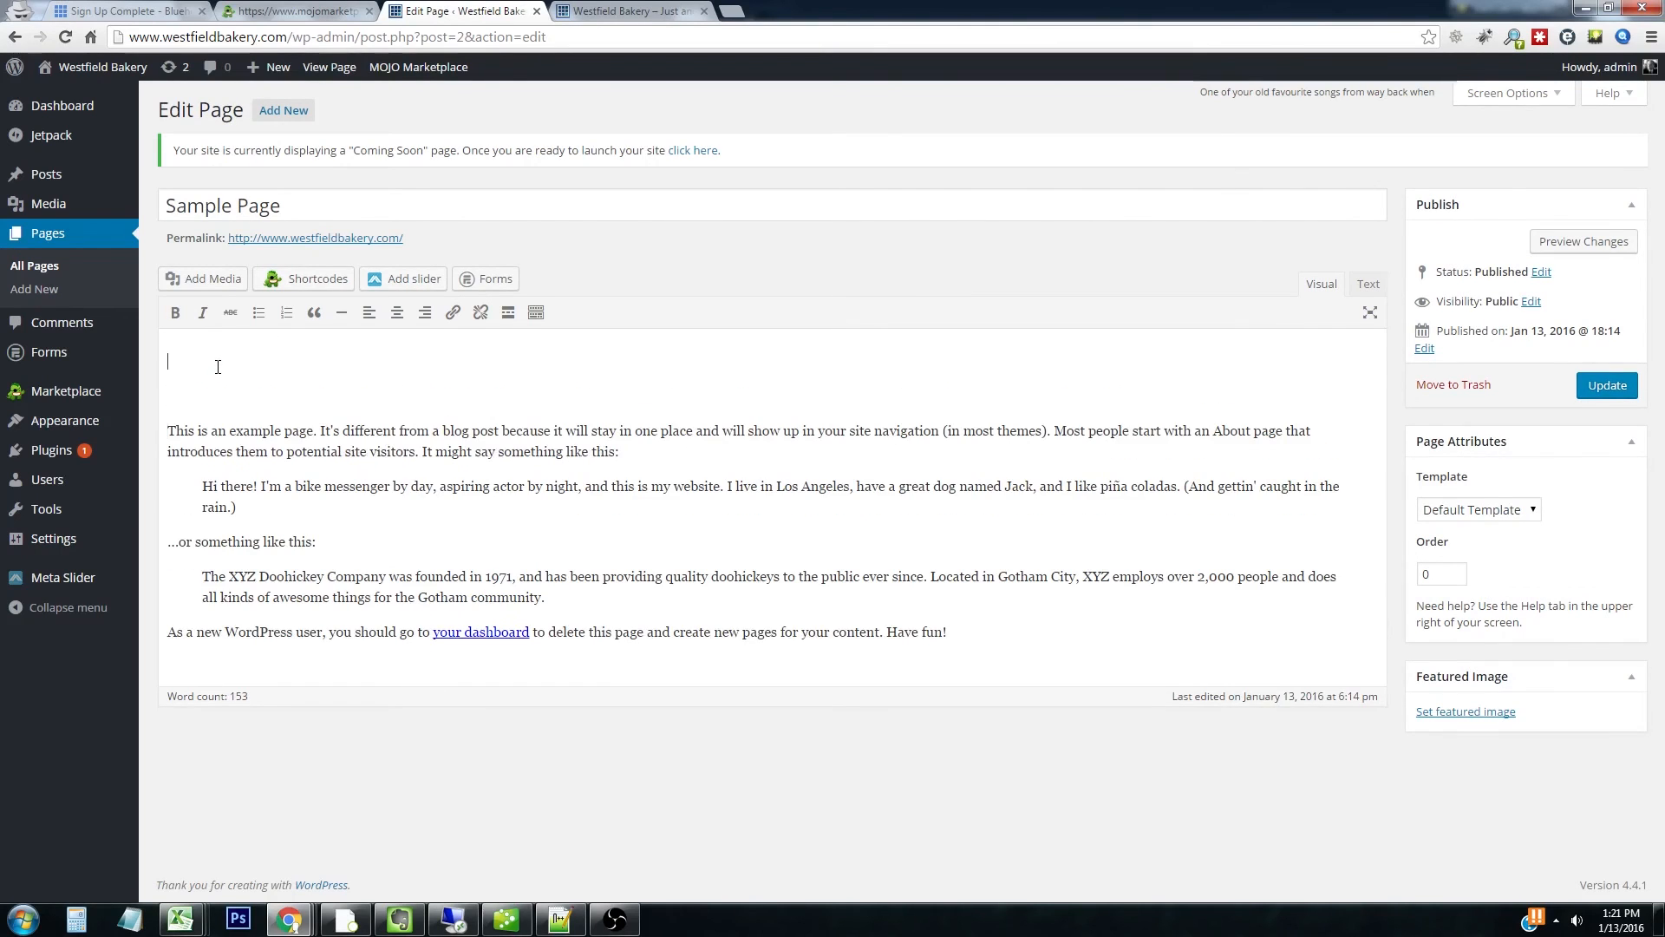
pyautogui.press('Delete')
pyautogui.write('We')
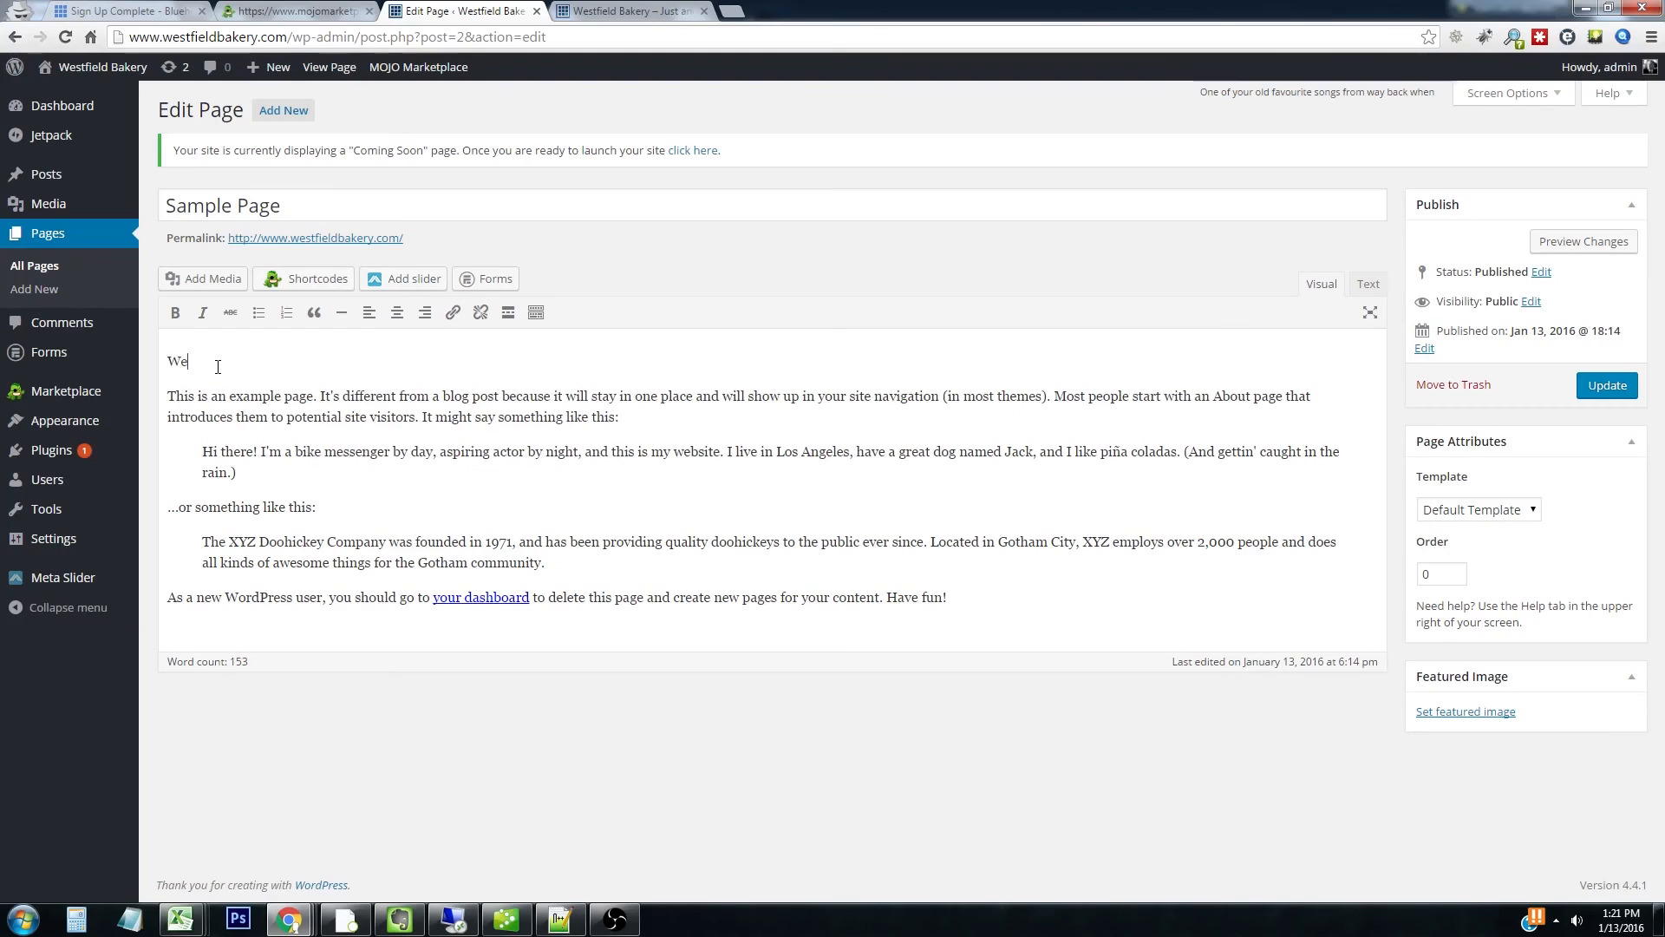
pyautogui.write('lcome to the new website for the Westfield Bakery!')
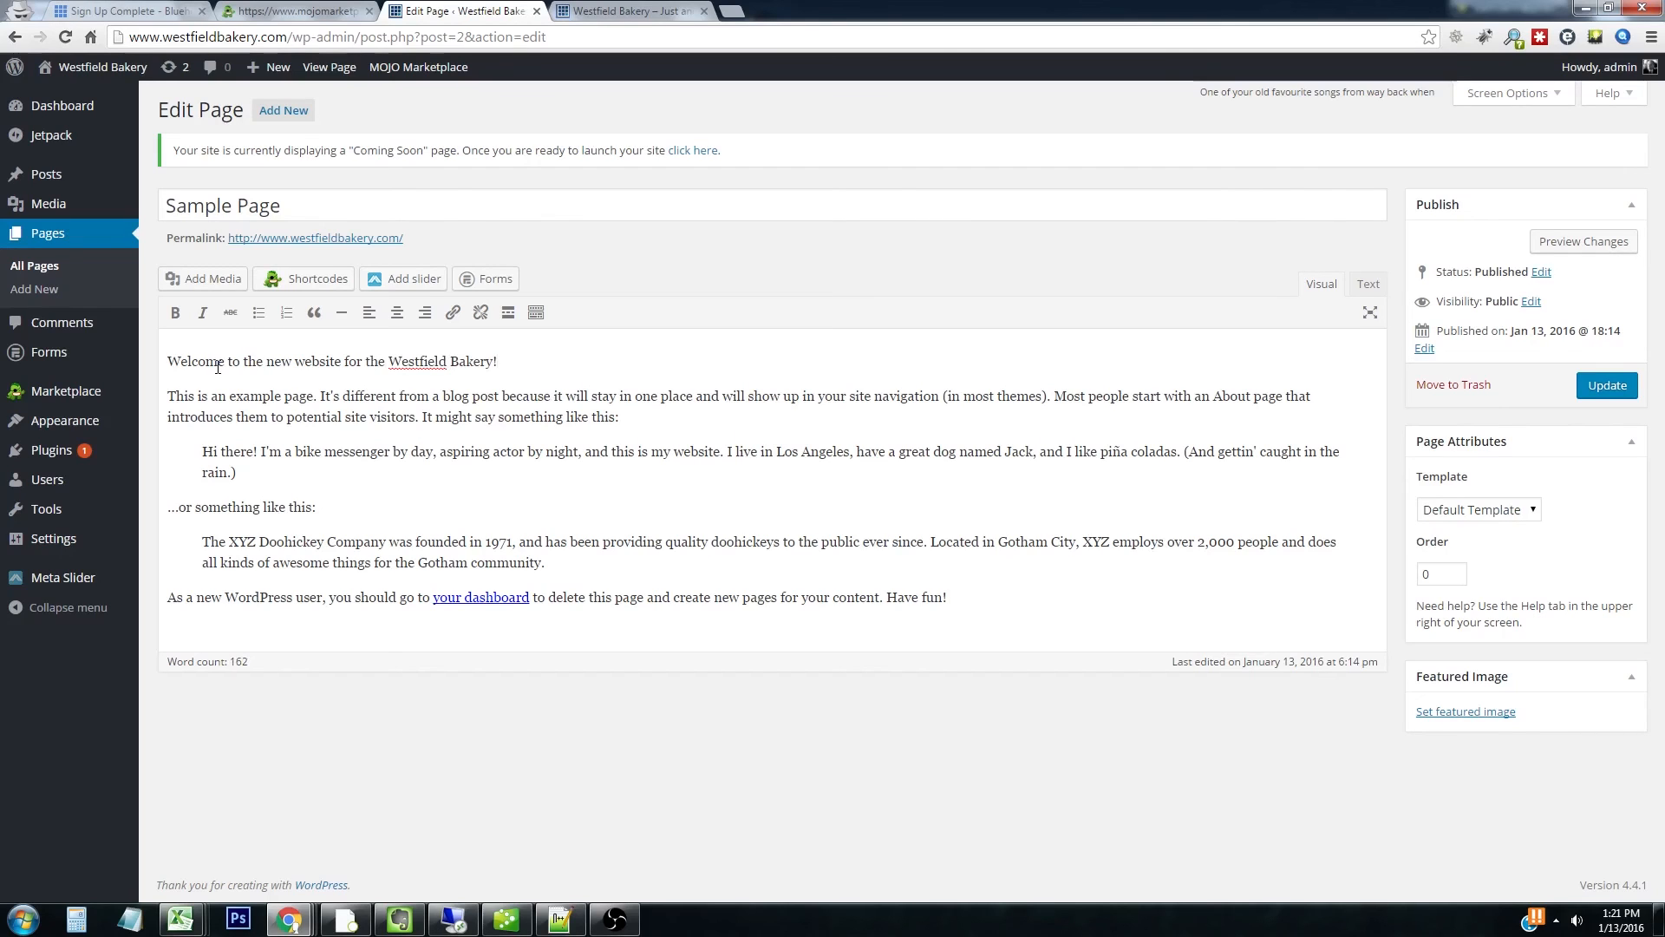
pyautogui.click(1613, 390)
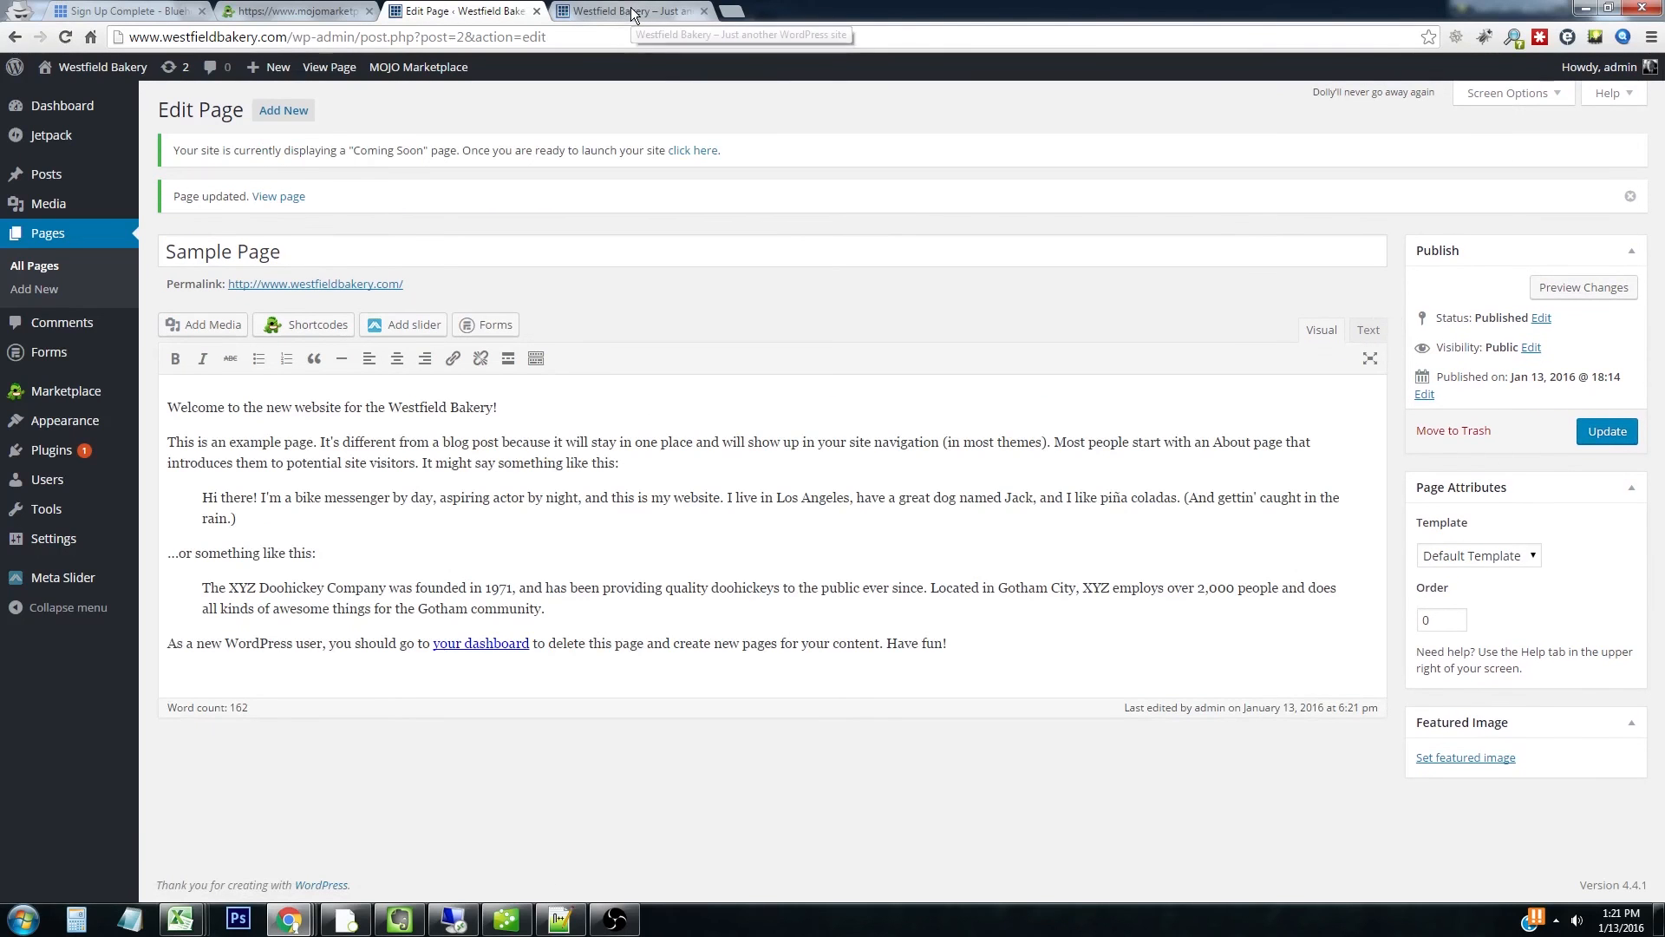
# Visit the live site and review the welcome line beneath the bakery banner
pyautogui.moveTo(102, 79)
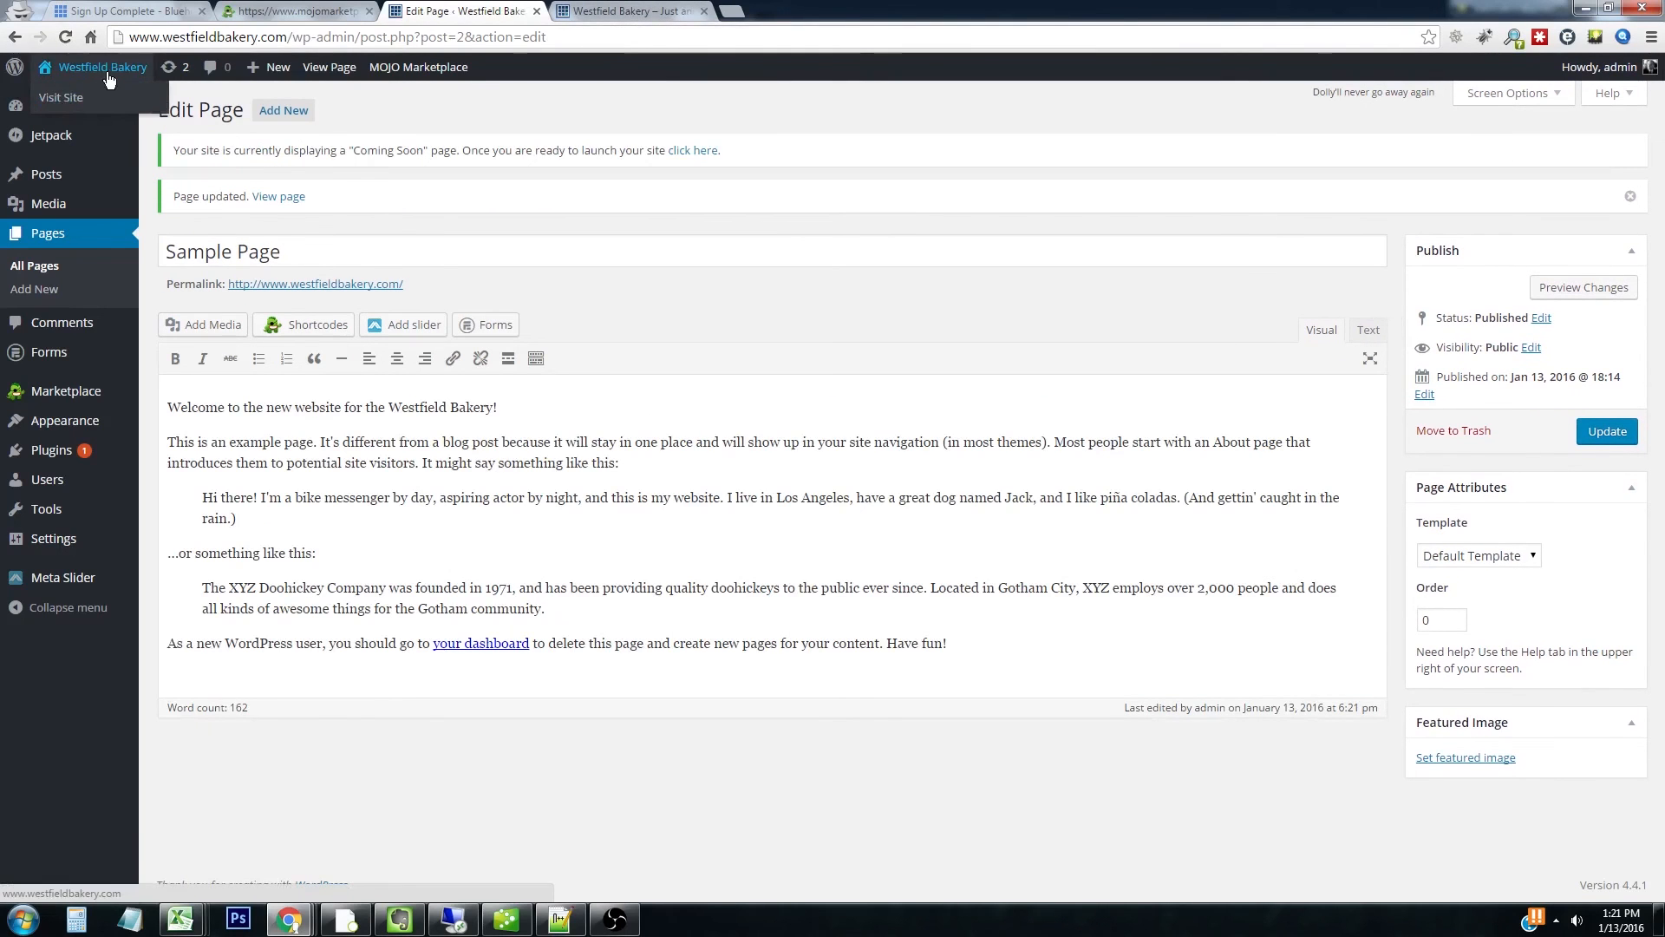
pyautogui.click(68, 98)
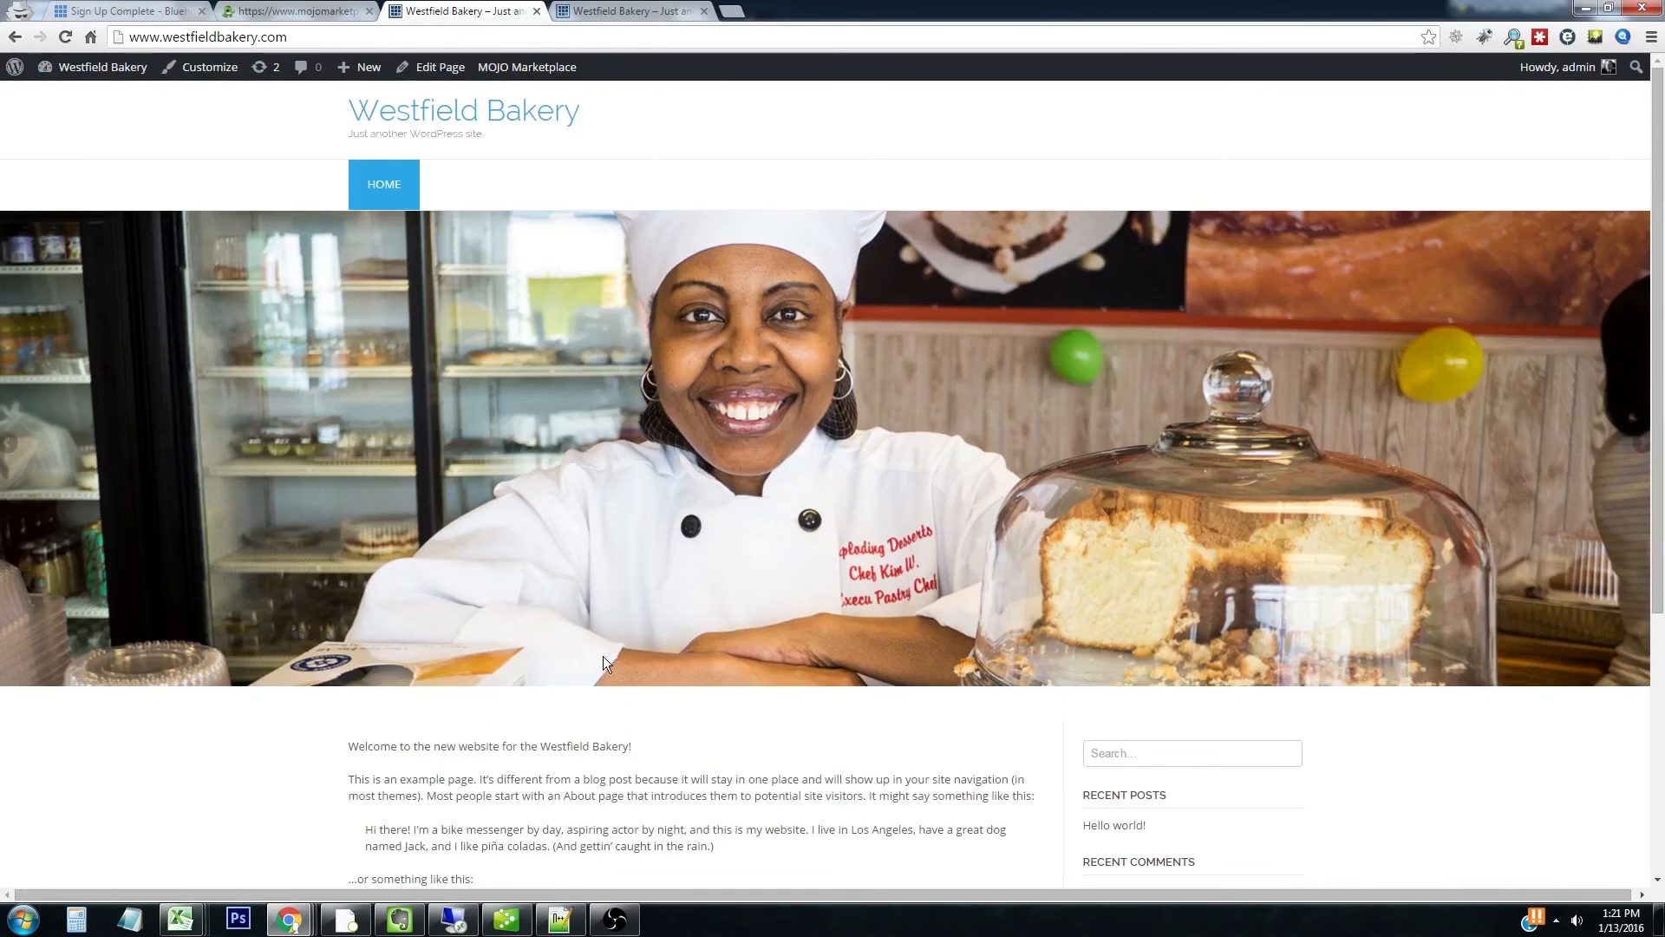
pyautogui.moveTo(355, 748); pyautogui.dragTo(630, 748)
pyautogui.click(661, 792)
pyautogui.scroll(-2, 656, 794)
pyautogui.scroll(-2, 655, 790)
pyautogui.scroll(4, 654, 788)
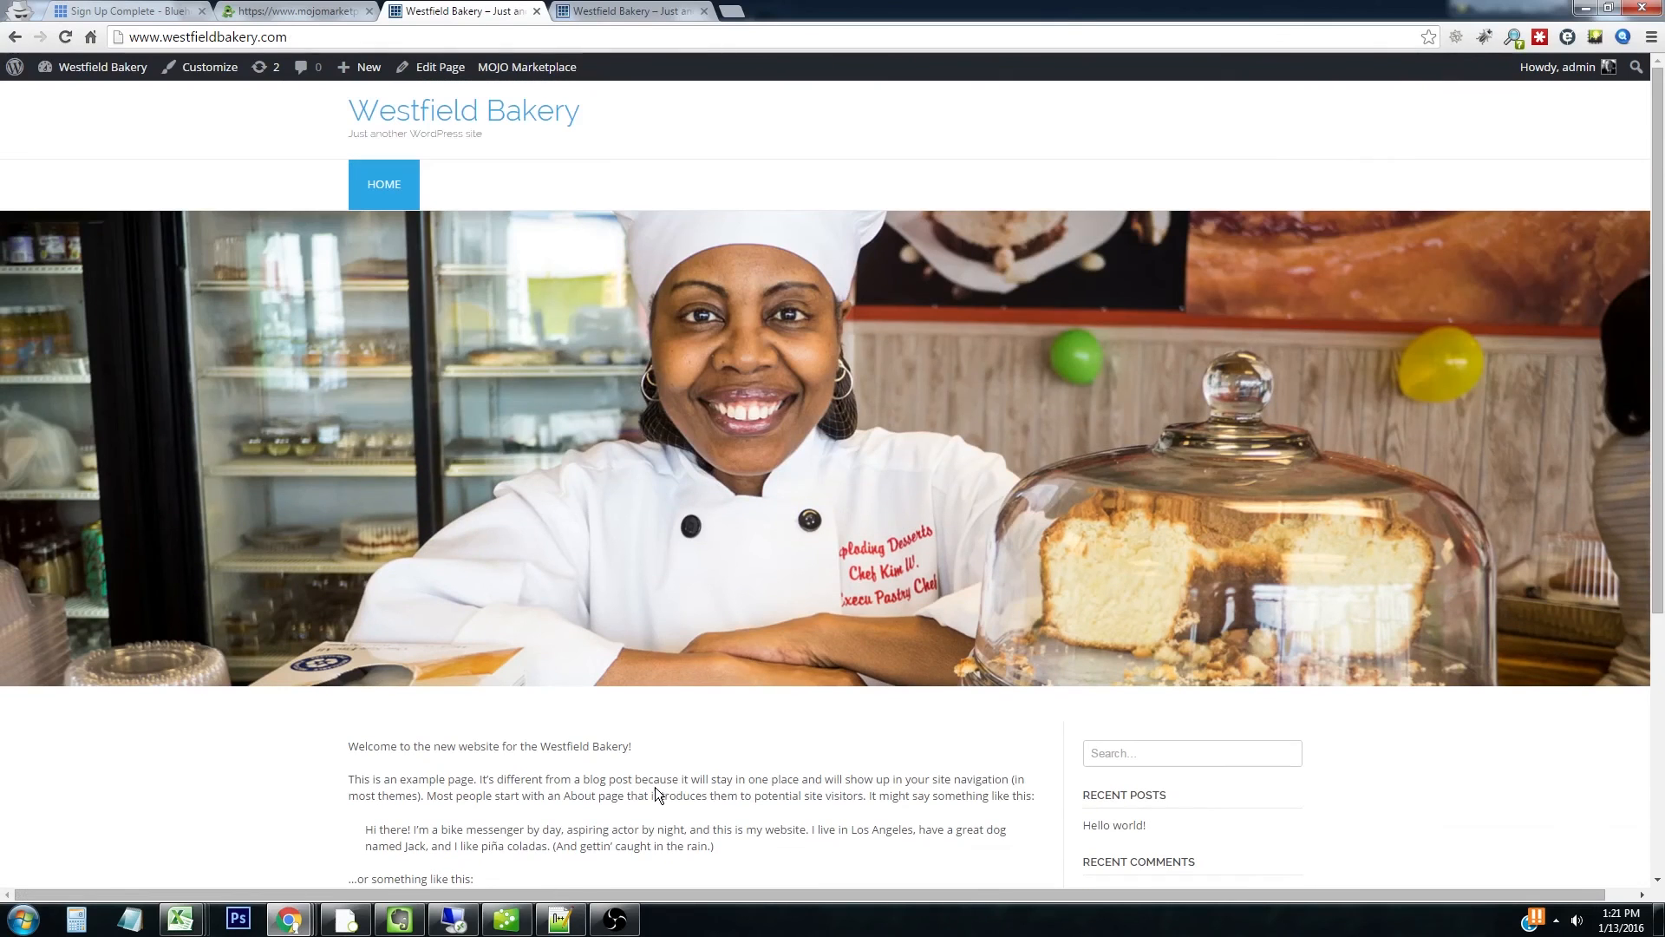